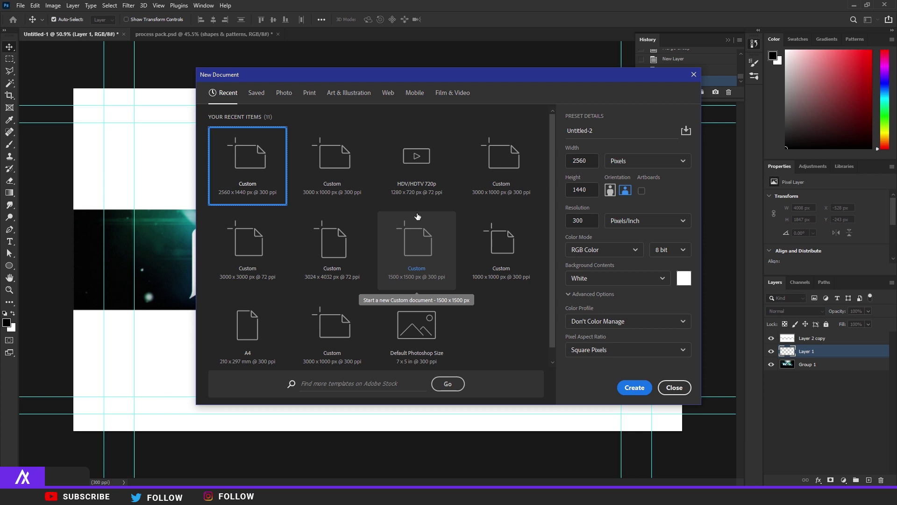
Step: Dismiss the new-document setup and fill a new layer above Group 1 with very light grey as the banner background
{"action": "key", "text": "Escape"}
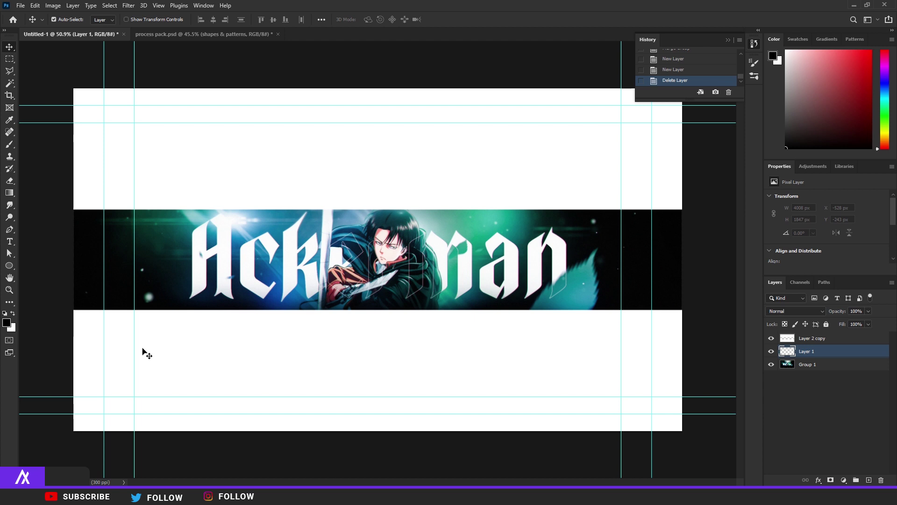
{"action": "key", "text": "ctrl+v"}
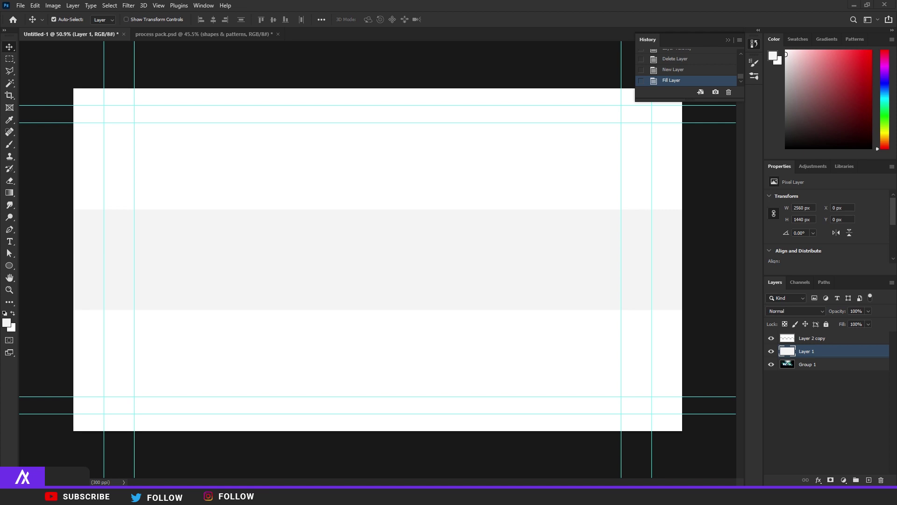
Step: Place the levi_render_by_buntglass_d725bwd image above the light grey layer and rasterize it
{"action": "left_click_drag", "start_coordinate": [15, 211], "coordinate": [433, 251]}
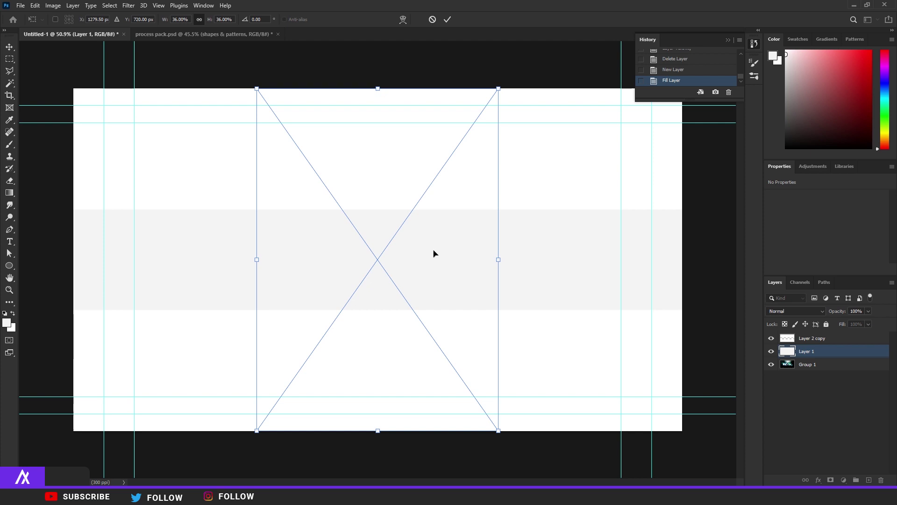
{"action": "key", "text": "Return"}
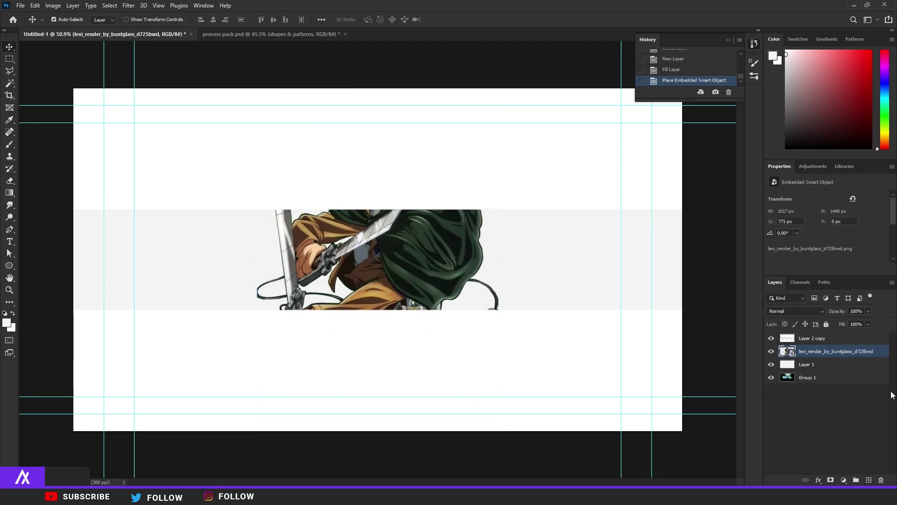
{"action": "right_click", "coordinate": [845, 353]}
{"action": "left_click", "coordinate": [746, 255]}
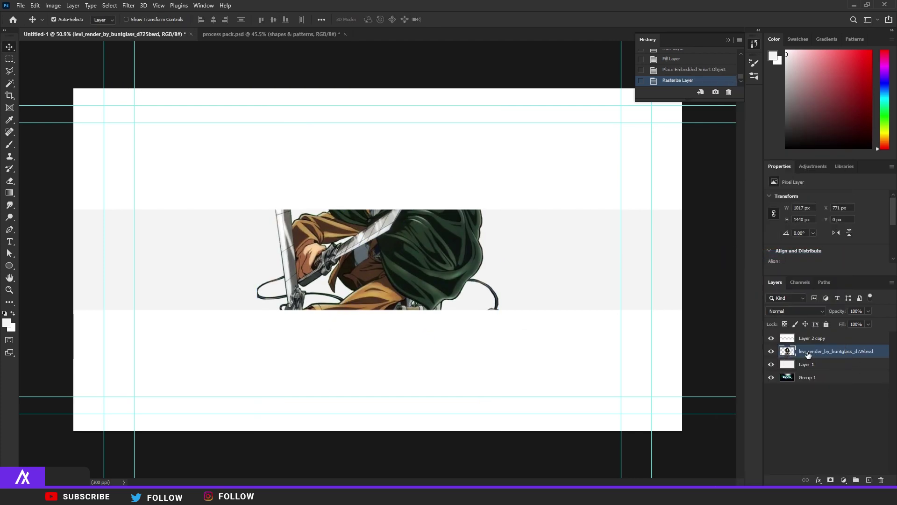
Step: Scale the character render to about 62% and position it so the head and shoulders fill the middle of the banner strip
{"action": "key", "text": "ctrl+t"}
{"action": "left_click_drag", "start_coordinate": [499, 90], "coordinate": [495, 151]}
{"action": "left_click_drag", "start_coordinate": [392, 180], "coordinate": [389, 246]}
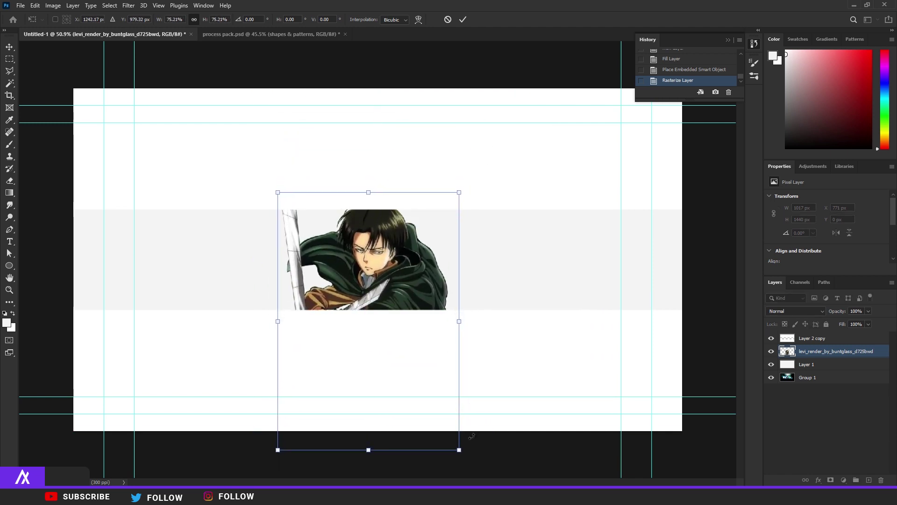
{"action": "left_click_drag", "start_coordinate": [459, 450], "coordinate": [443, 428]}
{"action": "left_click_drag", "start_coordinate": [408, 388], "coordinate": [410, 370]}
{"action": "key", "text": "Return"}
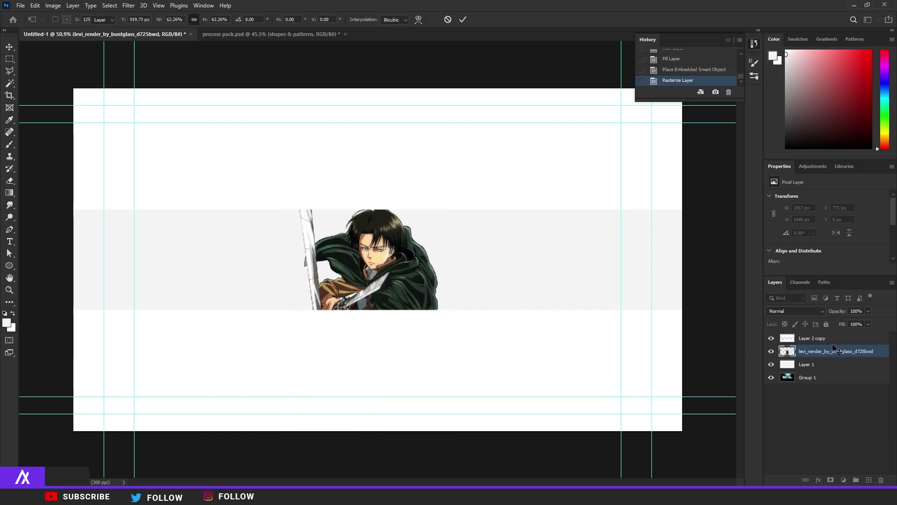
Step: Apply a black Color Overlay to Layer 2 copy, the mask around the banner strip
{"action": "left_click", "coordinate": [850, 342]}
{"action": "double_click", "coordinate": [850, 344]}
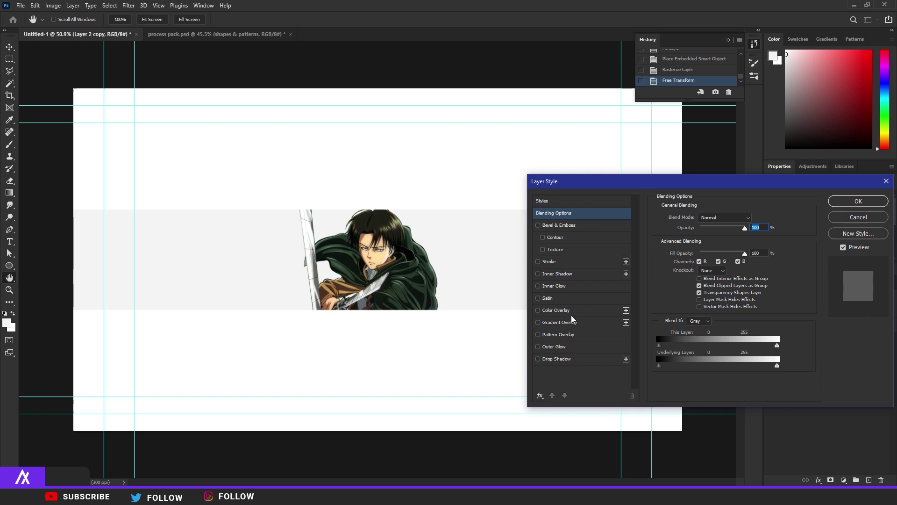
{"action": "left_click", "coordinate": [574, 312]}
{"action": "left_click", "coordinate": [753, 218]}
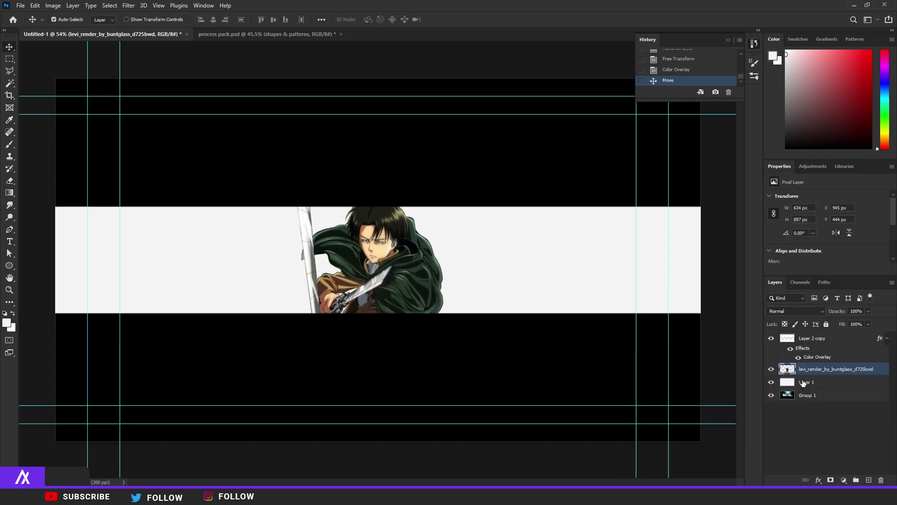
Step: Add the text "Ackerman" in Cattedrale-Demo at 145.27 pt behind the character and move it across the banner strip
{"action": "left_click", "coordinate": [805, 383]}
{"action": "left_click", "coordinate": [10, 242]}
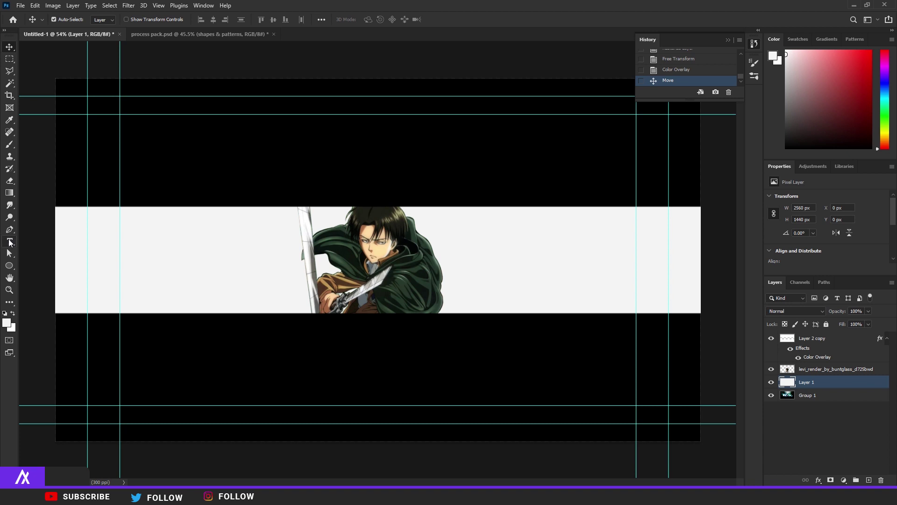
{"action": "left_click", "coordinate": [160, 264]}
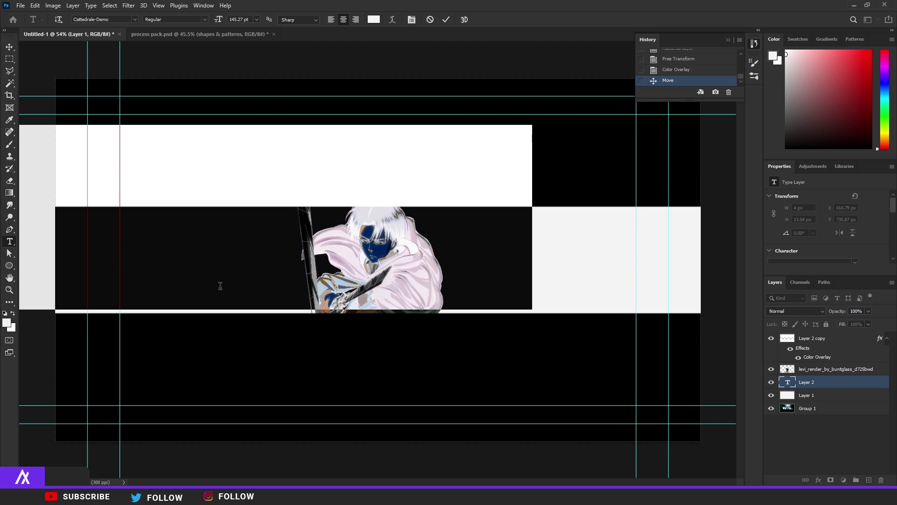
{"action": "scroll", "coordinate": [218, 285], "scroll_direction": "down", "scroll_amount": 7}
{"action": "key", "text": "ctrl+v"}
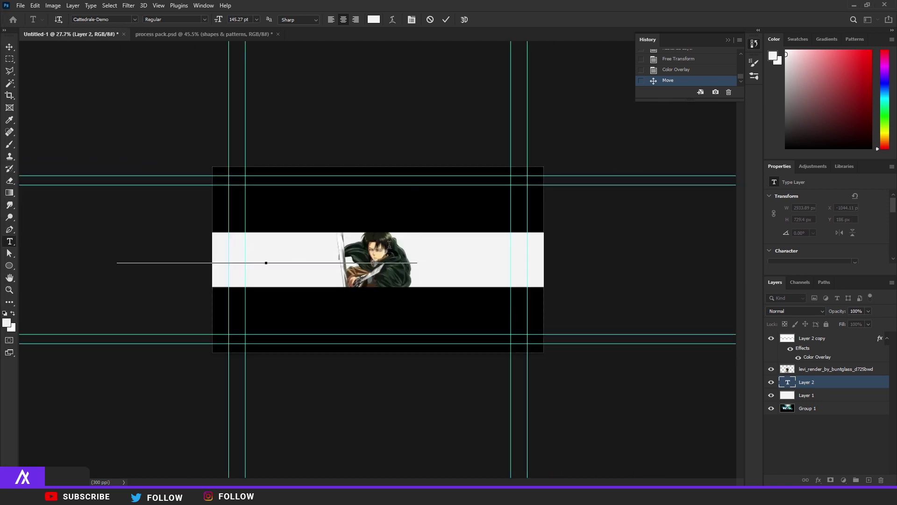
{"action": "left_click_drag", "start_coordinate": [398, 243], "coordinate": [11, 240]}
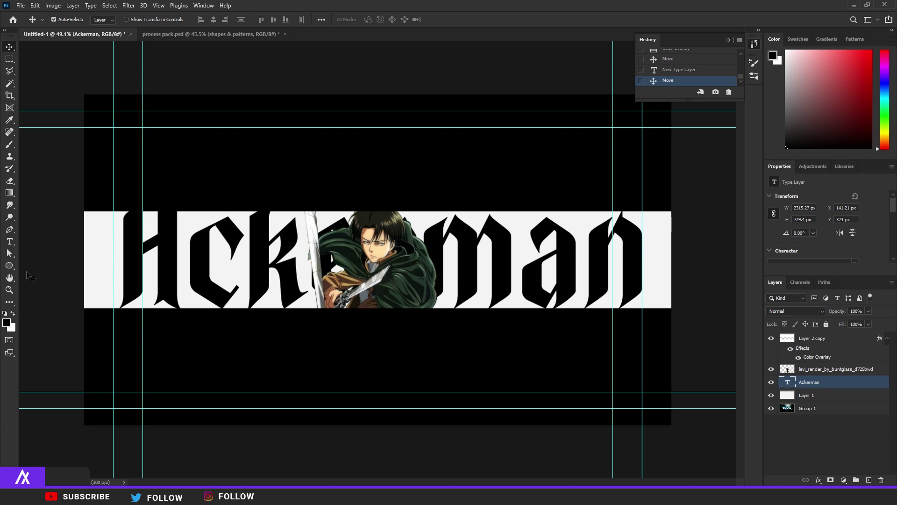
Step: Reduce the Ackerman text to 117 pt and change its font to Bebas Neue
{"action": "double_click", "coordinate": [145, 252]}
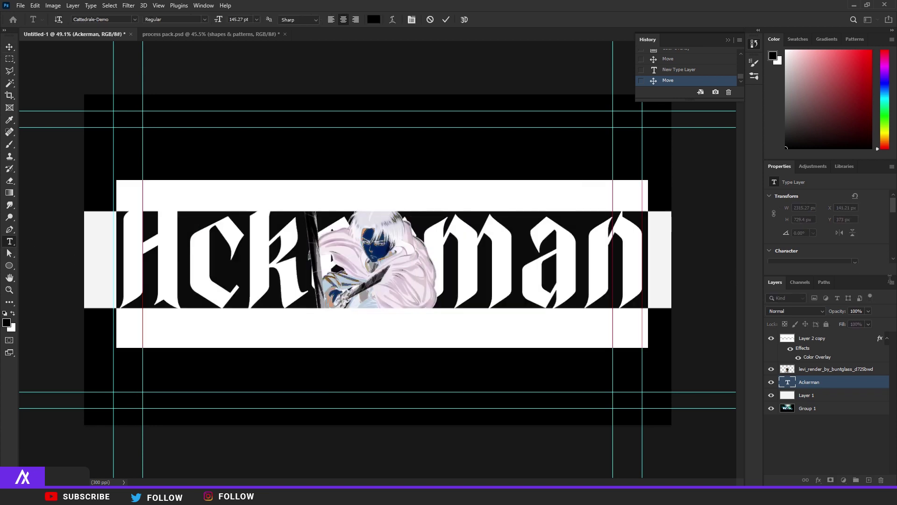
{"action": "scroll", "coordinate": [857, 232], "scroll_direction": "down", "scroll_amount": 1}
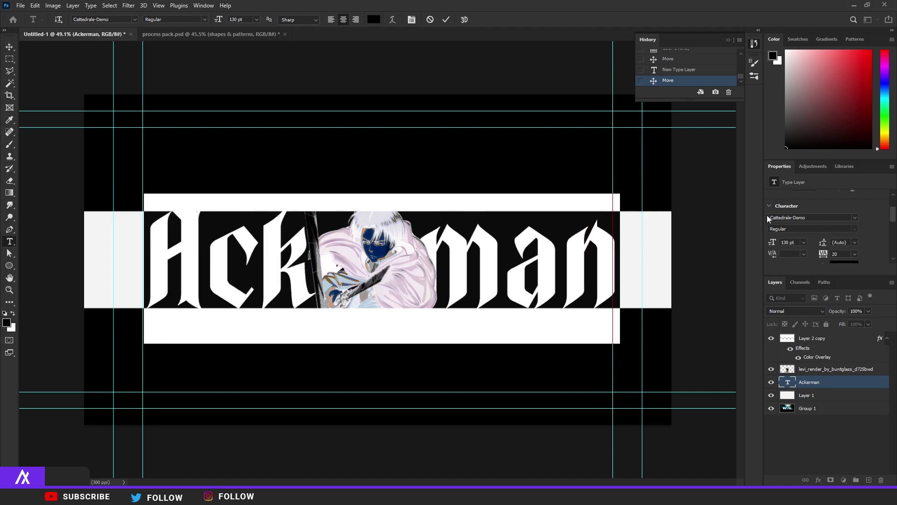
{"action": "left_click_drag", "start_coordinate": [779, 218], "coordinate": [775, 217]}
{"action": "scroll", "coordinate": [291, 279], "scroll_direction": "down", "scroll_amount": 1}
{"action": "left_click_drag", "start_coordinate": [771, 241], "coordinate": [765, 241]}
{"action": "left_click", "coordinate": [856, 218]}
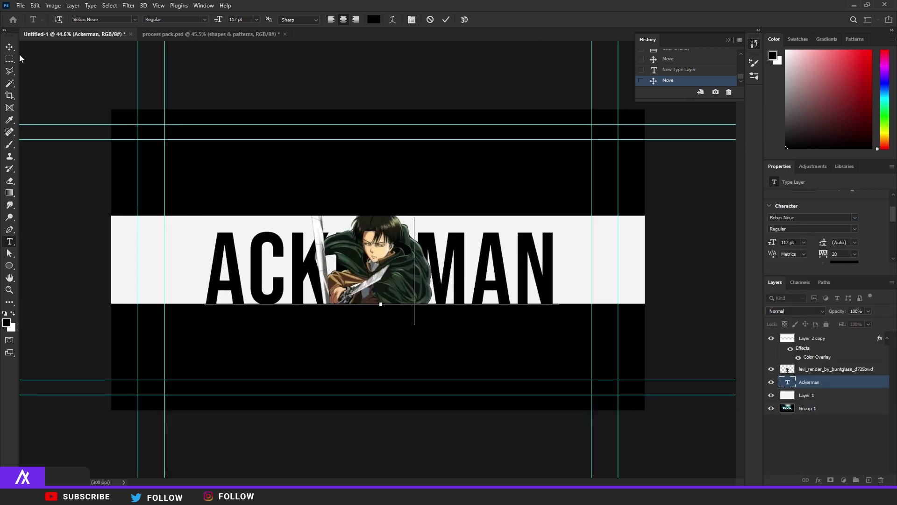
{"action": "left_click", "coordinate": [9, 46]}
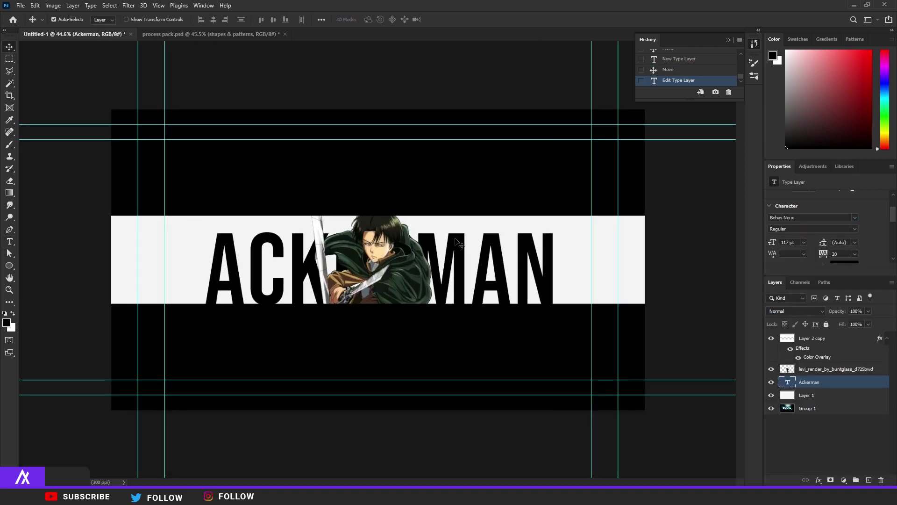
Step: Switch the Ackerman text's font back to Cattedrale-Demo
{"action": "double_click", "coordinate": [467, 241]}
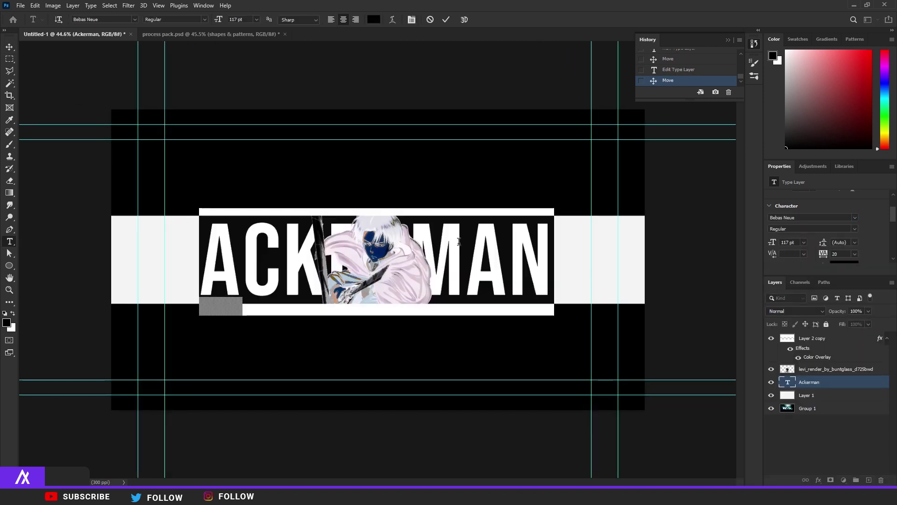
{"action": "left_click", "coordinate": [858, 218]}
{"action": "left_click", "coordinate": [824, 256]}
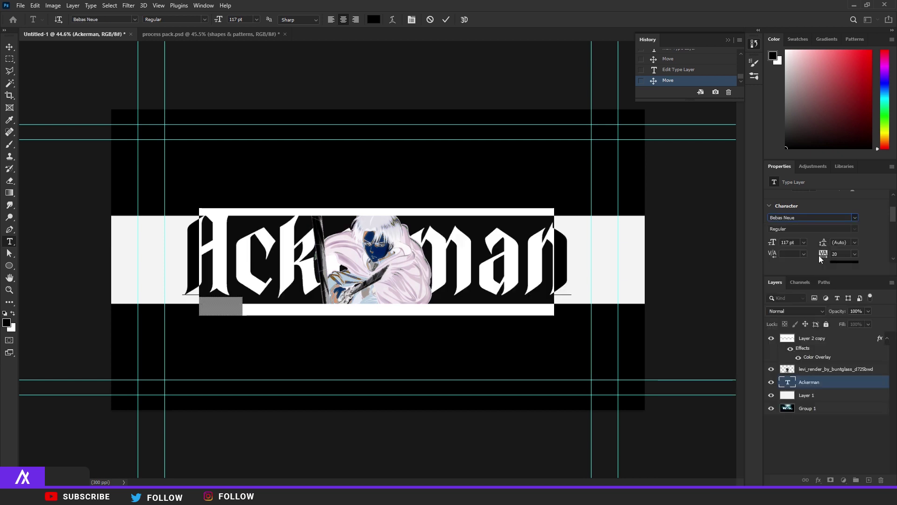
{"action": "left_click", "coordinate": [207, 226]}
{"action": "scroll", "coordinate": [161, 208], "scroll_direction": "up", "scroll_amount": 4}
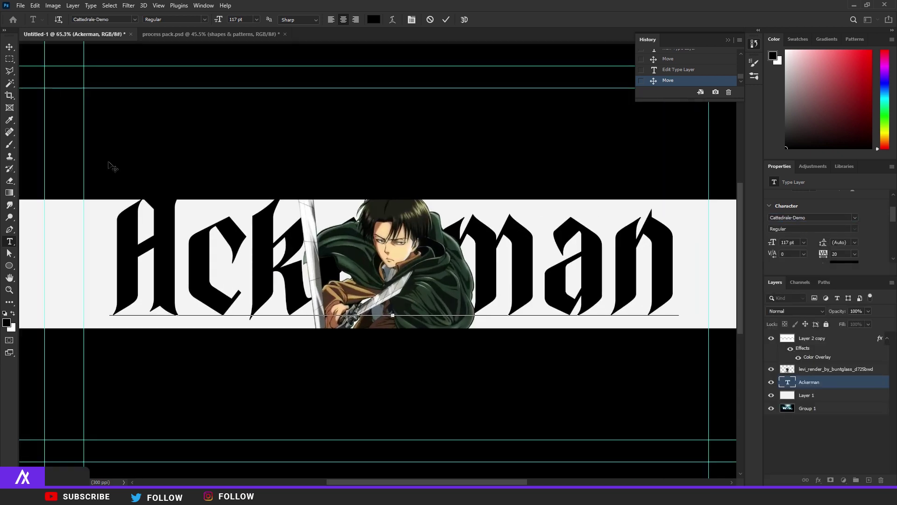
{"action": "left_click", "coordinate": [8, 47]}
Step: Scale the Ackerman text to about 112.81 pt and centre it with the character inside the banner strip
{"action": "left_click_drag", "start_coordinate": [516, 253], "coordinate": [508, 255]}
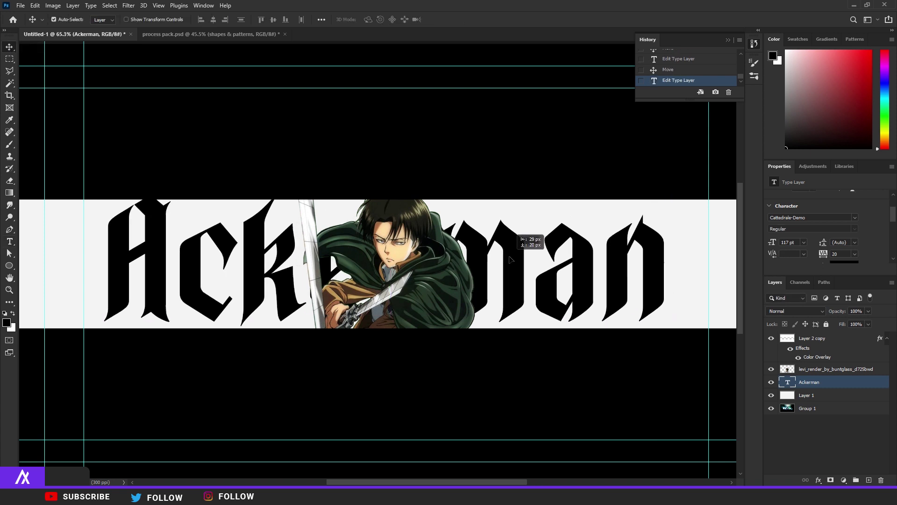
{"action": "scroll", "coordinate": [298, 199], "scroll_direction": "up", "scroll_amount": 4}
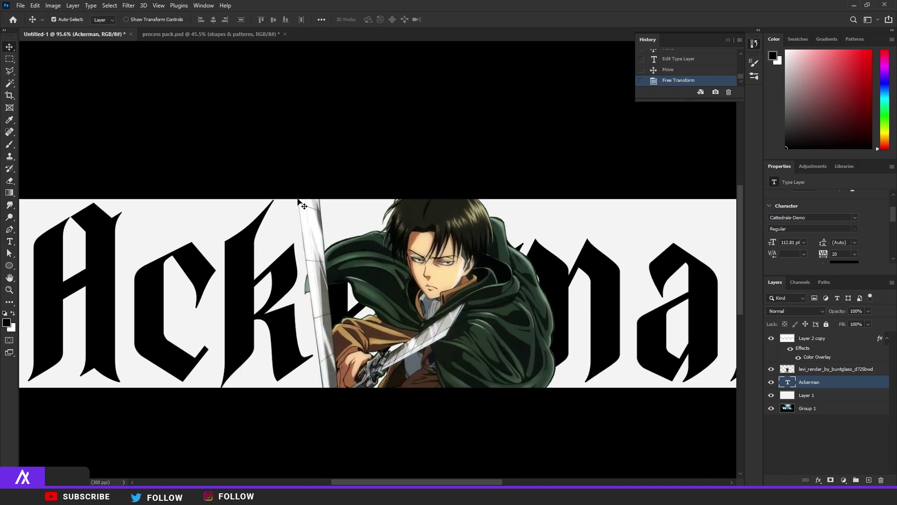
{"action": "scroll", "coordinate": [297, 201], "scroll_direction": "down", "scroll_amount": 4}
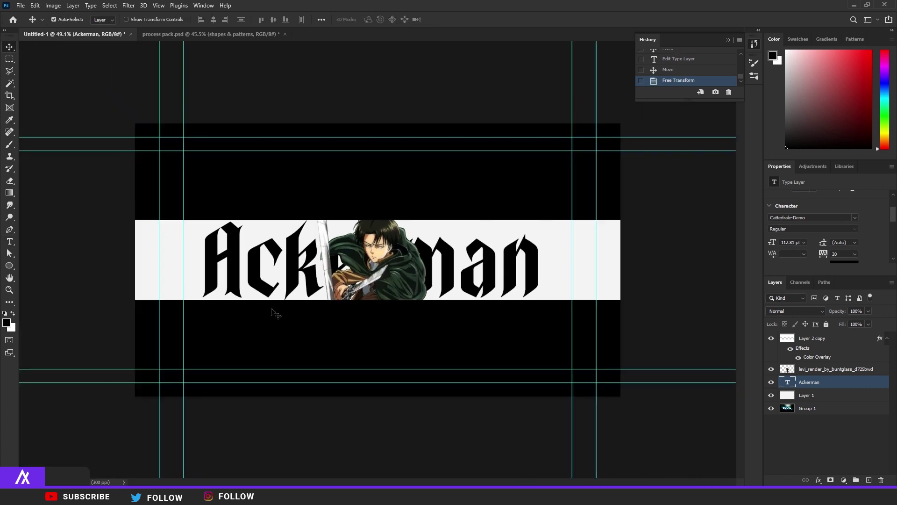
{"action": "scroll", "coordinate": [276, 314], "scroll_direction": "down", "scroll_amount": 1}
{"action": "left_click_drag", "start_coordinate": [473, 260], "coordinate": [484, 260]}
{"action": "left_click_drag", "start_coordinate": [387, 273], "coordinate": [391, 273]}
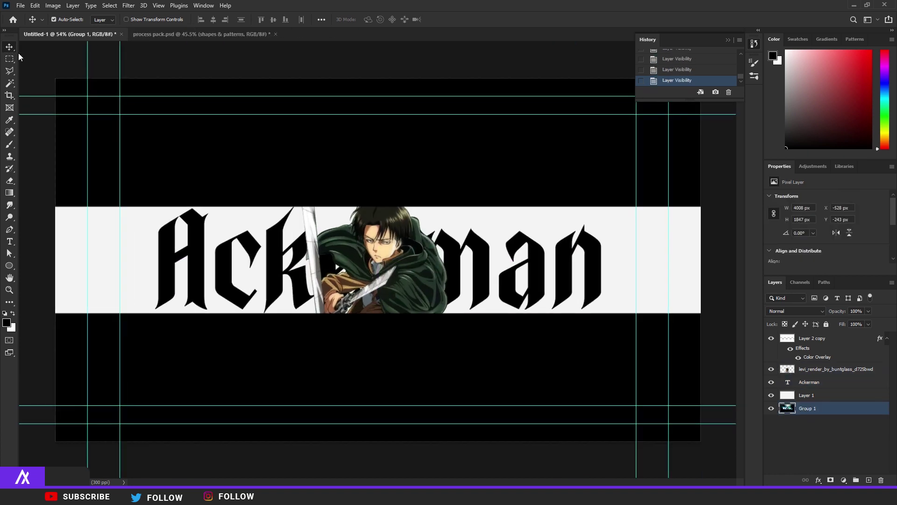
Step: Duplicate the Ackerman text layer and place the copy above the character render
{"action": "left_click", "coordinate": [825, 386]}
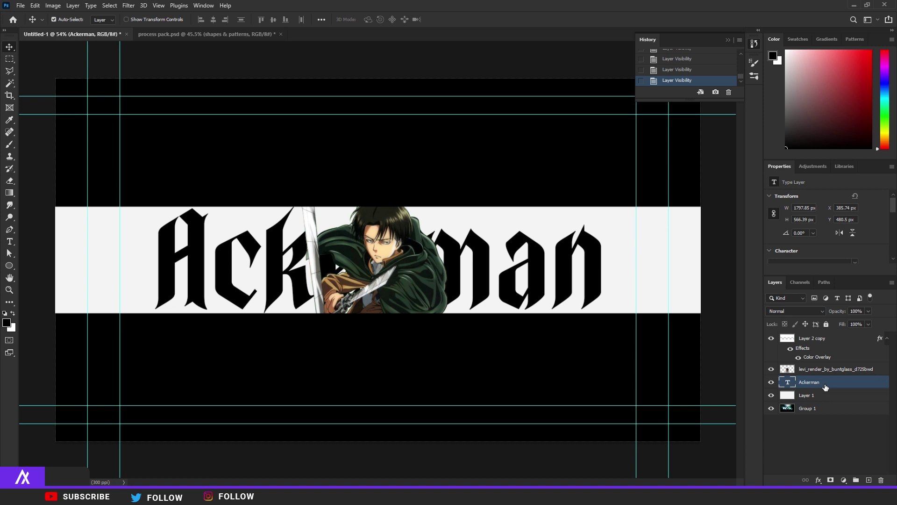
{"action": "key", "text": "ctrl+j"}
{"action": "left_click_drag", "start_coordinate": [825, 386], "coordinate": [830, 369]}
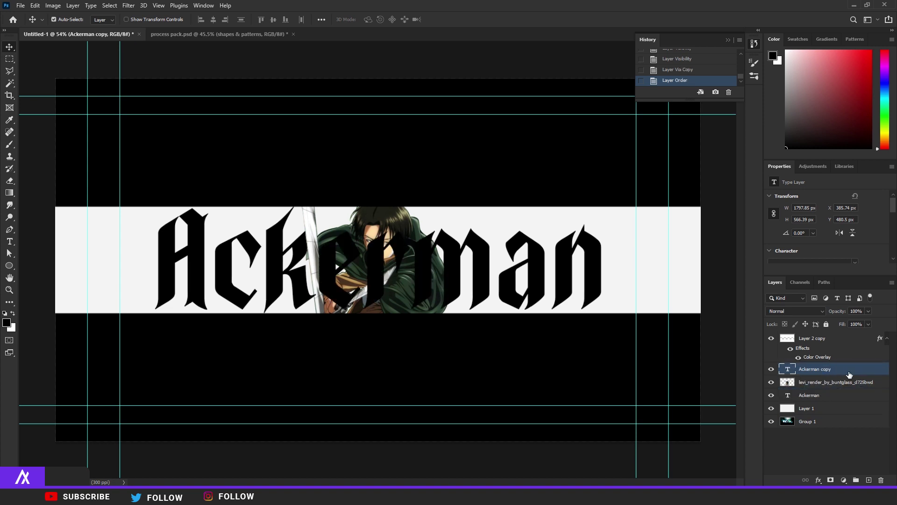
Step: Set the text copy's fill opacity to 0% and give it a 2 px black inside stroke
{"action": "double_click", "coordinate": [848, 374]}
{"action": "left_click_drag", "start_coordinate": [710, 257], "coordinate": [620, 264]}
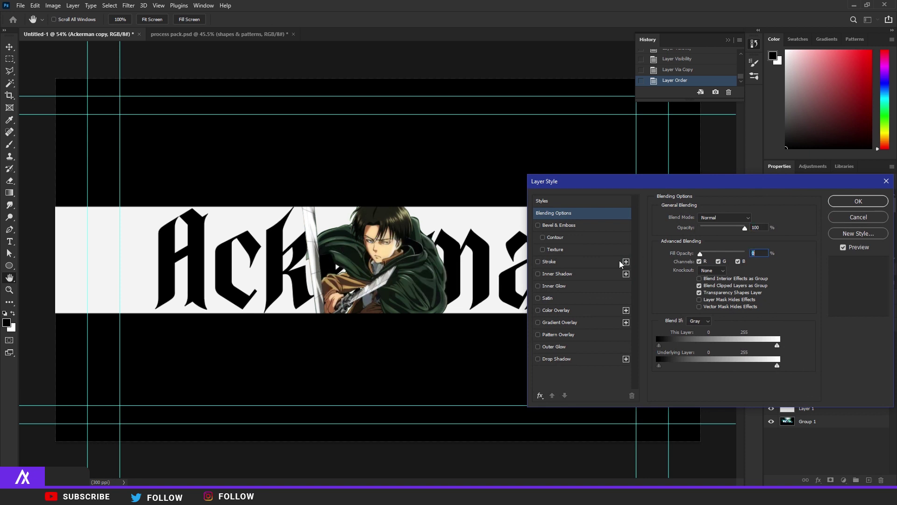
{"action": "left_click", "coordinate": [566, 263]}
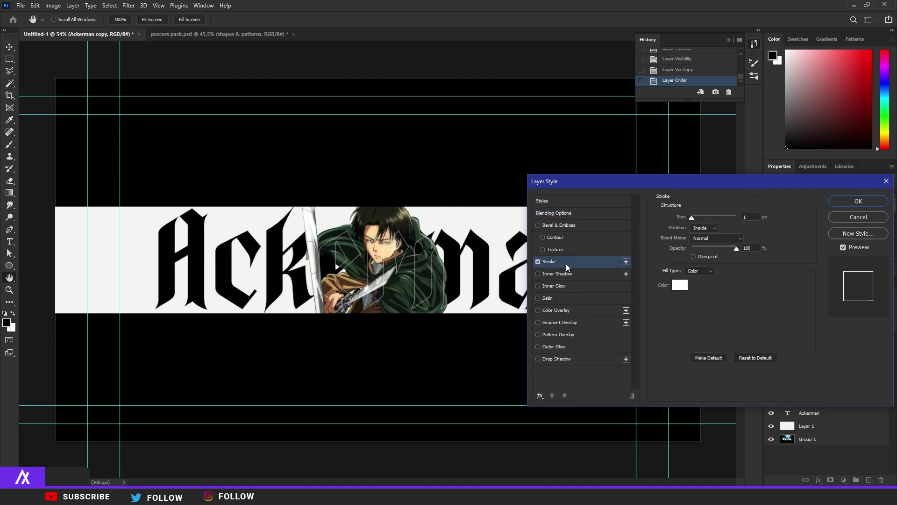
{"action": "left_click", "coordinate": [683, 286]}
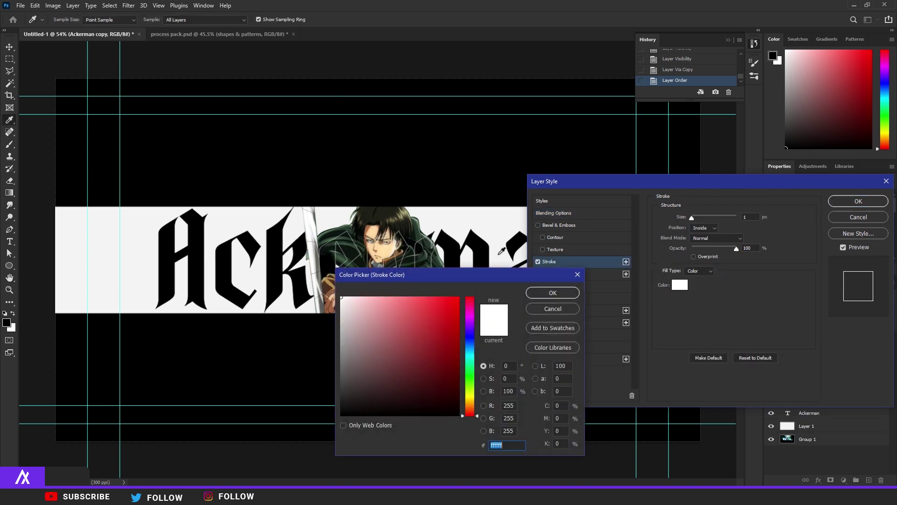
{"action": "left_click", "coordinate": [570, 295]}
{"action": "left_click", "coordinate": [748, 220]}
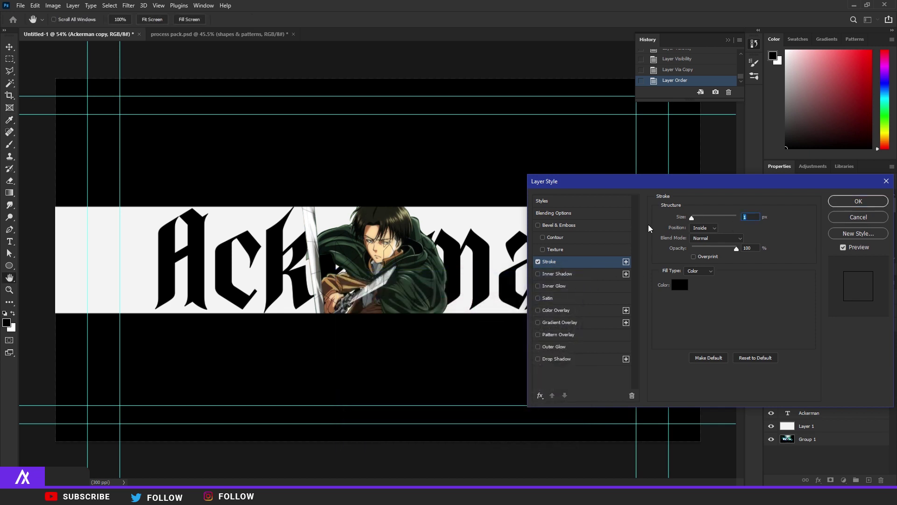
{"action": "type", "text": "2"}
{"action": "key", "text": "Return"}
Step: Rasterize the layer style of the outlined Ackerman copy
{"action": "key", "text": "v"}
{"action": "scroll", "coordinate": [412, 253], "scroll_direction": "up", "scroll_amount": 5}
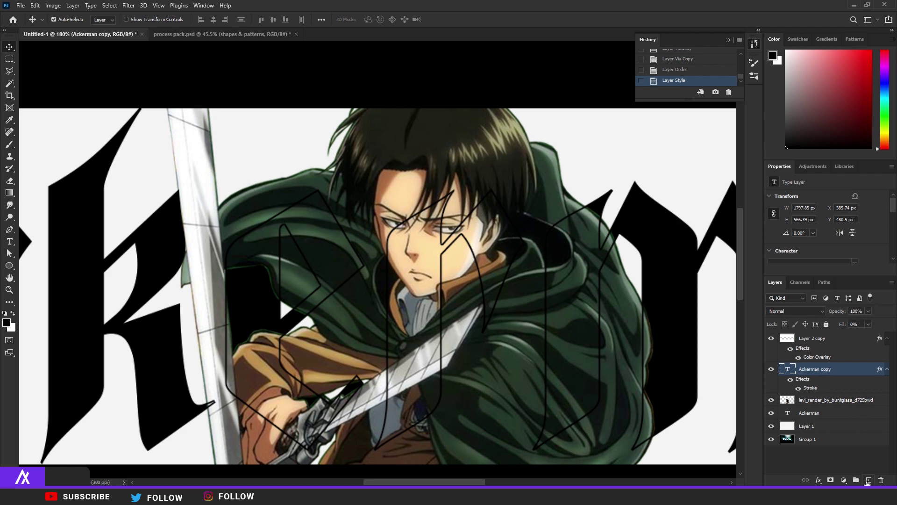
{"action": "right_click", "coordinate": [844, 370]}
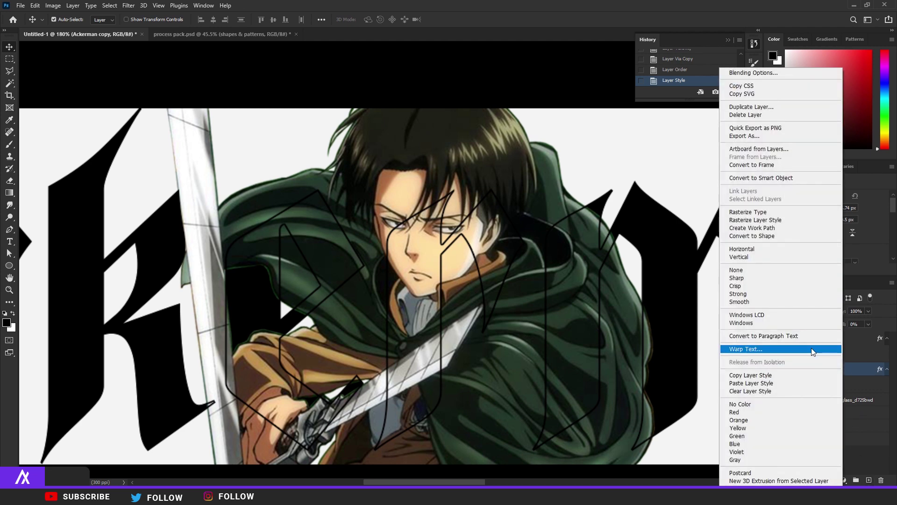
{"action": "left_click", "coordinate": [789, 220]}
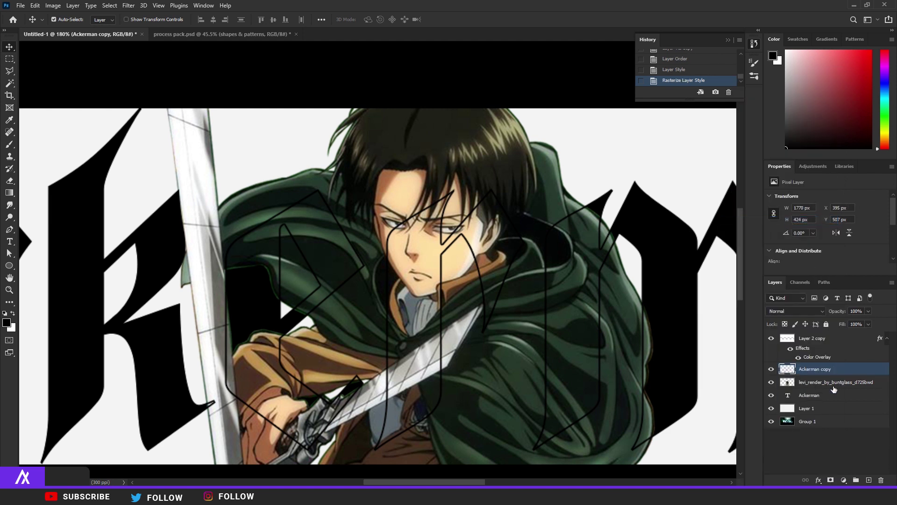
Step: Erase the letter outlines that cross the character's face using a smaller Eraser brush
{"action": "left_click", "coordinate": [10, 181]}
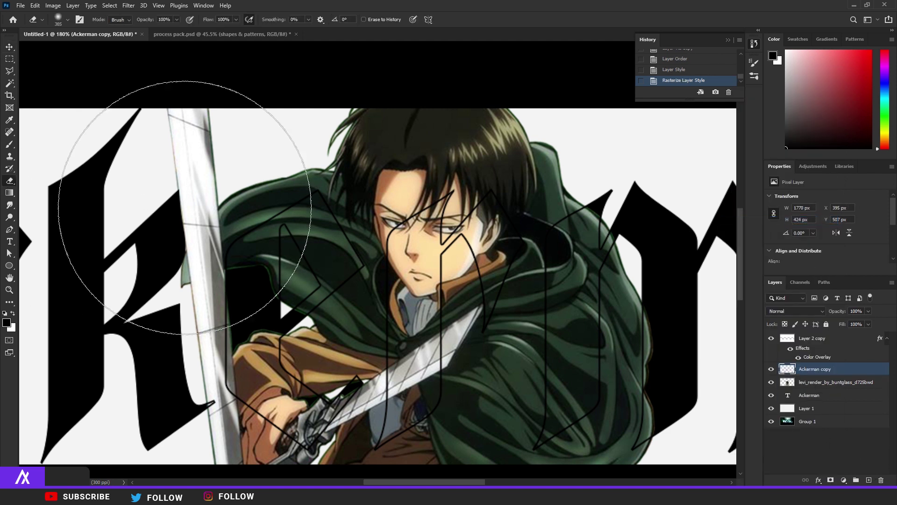
{"action": "left_click", "coordinate": [59, 22]}
{"action": "left_click", "coordinate": [66, 50]}
{"action": "mouse_move", "coordinate": [420, 222]}
{"action": "left_mouse_down"}
{"action": "mouse_move", "coordinate": [403, 228]}
{"action": "mouse_move", "coordinate": [414, 265]}
{"action": "mouse_move", "coordinate": [402, 234]}
{"action": "mouse_move", "coordinate": [463, 252]}
{"action": "mouse_move", "coordinate": [472, 201]}
{"action": "mouse_move", "coordinate": [454, 187]}
{"action": "mouse_move", "coordinate": [465, 229]}
{"action": "mouse_move", "coordinate": [412, 223]}
{"action": "left_mouse_up"}
{"action": "scroll", "coordinate": [411, 222], "scroll_direction": "down", "scroll_amount": 10}
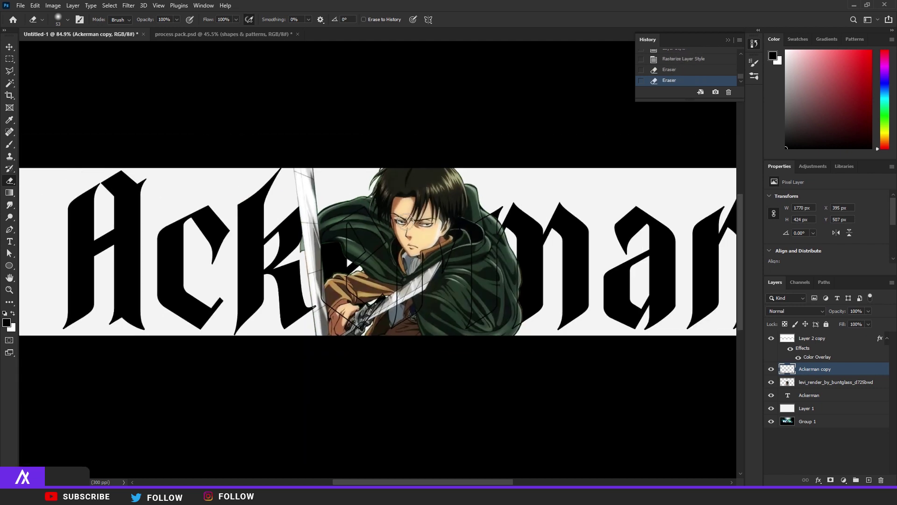
Step: Open the Levi render layer in the Camera Raw Filter and set Temperature -12, Tint +6, Exposure +0.05 and Contrast +16
{"action": "key", "text": "v"}
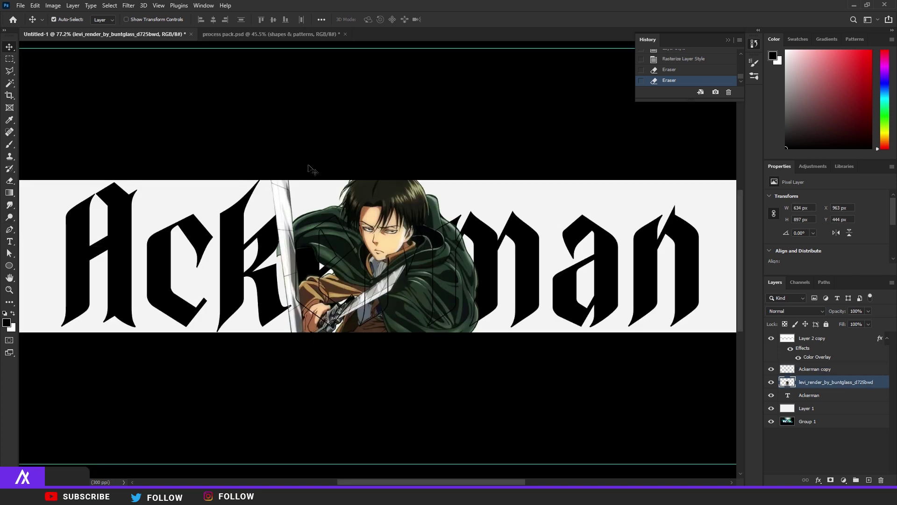
{"action": "left_click", "coordinate": [128, 6]}
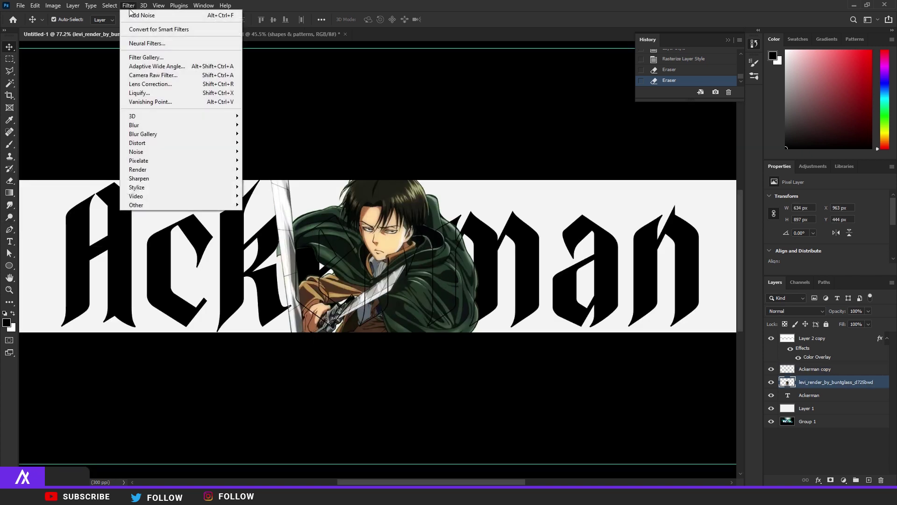
{"action": "left_click", "coordinate": [175, 75]}
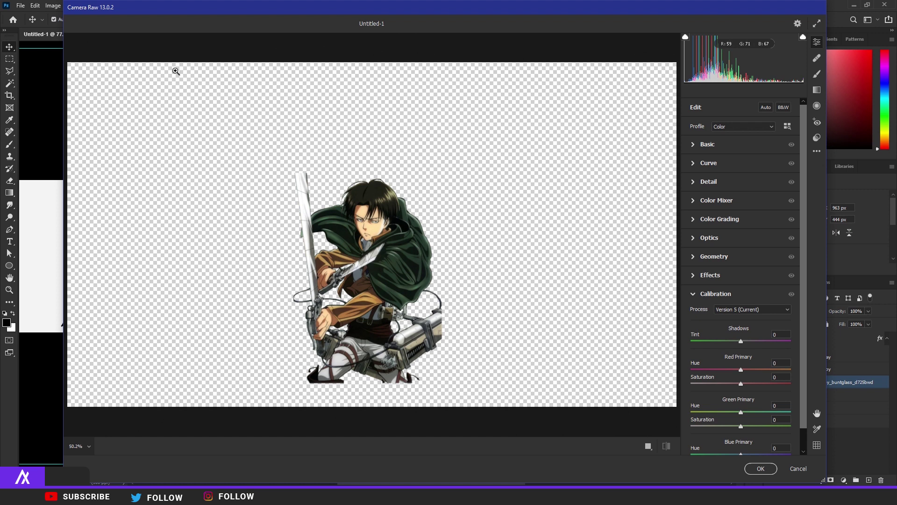
{"action": "scroll", "coordinate": [356, 335], "scroll_direction": "up", "scroll_amount": 5}
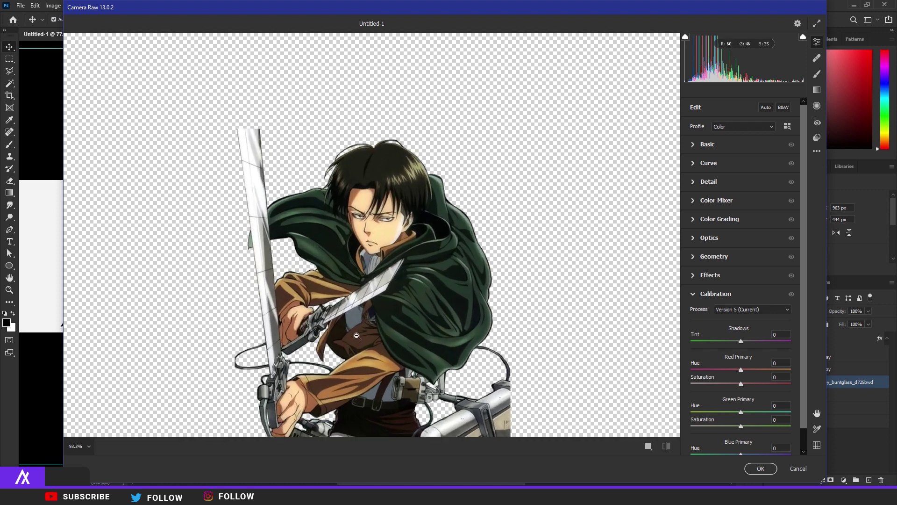
{"action": "scroll", "coordinate": [358, 337], "scroll_direction": "down", "scroll_amount": 2}
{"action": "left_click", "coordinate": [698, 146]}
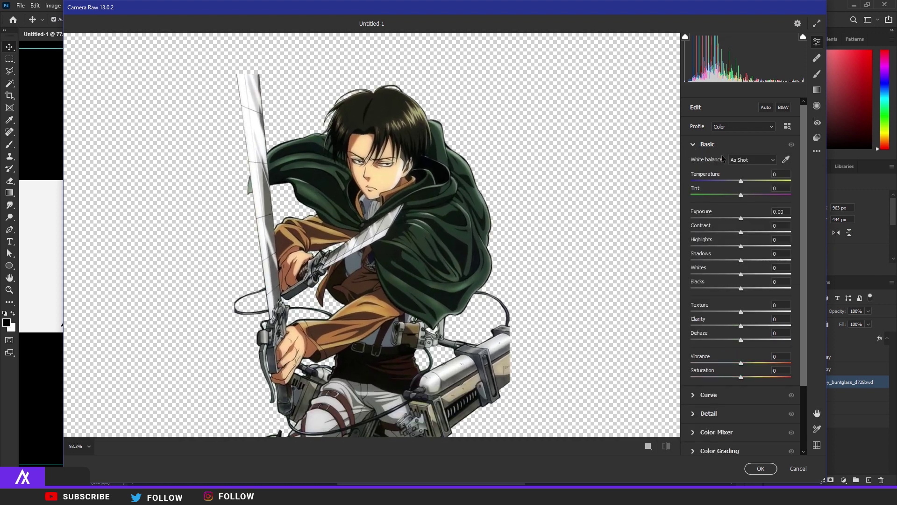
{"action": "mouse_move", "coordinate": [742, 184]}
{"action": "left_mouse_down"}
{"action": "mouse_move", "coordinate": [603, 177]}
{"action": "mouse_move", "coordinate": [682, 174]}
{"action": "mouse_move", "coordinate": [736, 184]}
{"action": "mouse_move", "coordinate": [745, 195]}
{"action": "left_mouse_up"}
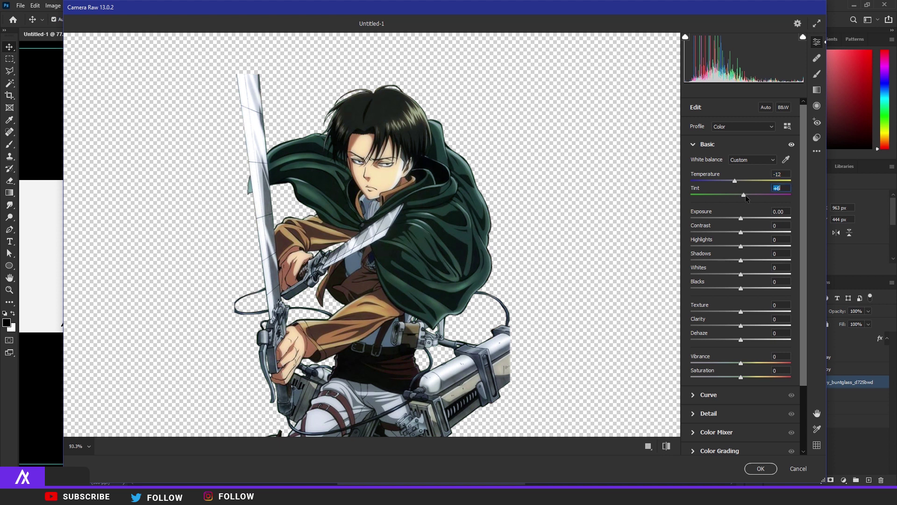
{"action": "left_click_drag", "start_coordinate": [742, 217], "coordinate": [747, 236]}
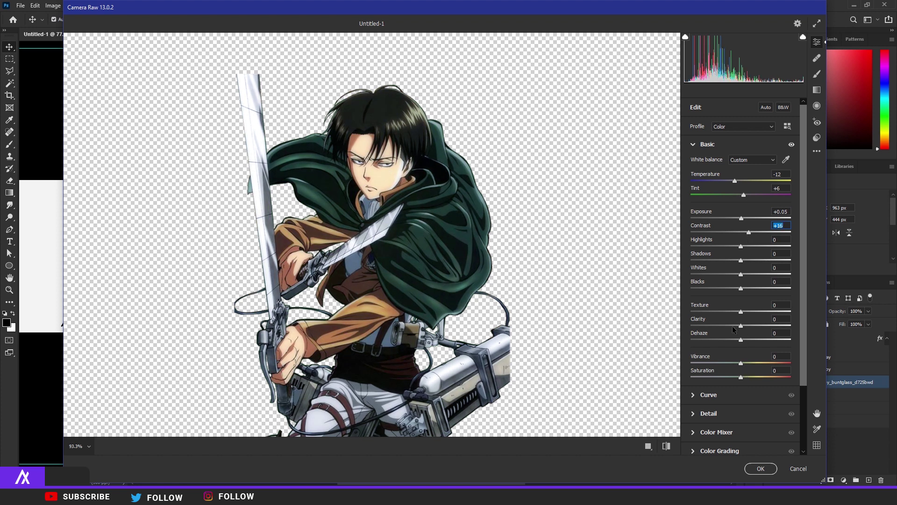
Step: Shift the render's Color Mixer hues to Aquas +23, Blues +11 and Purples -36
{"action": "scroll", "coordinate": [710, 329], "scroll_direction": "down", "scroll_amount": 3}
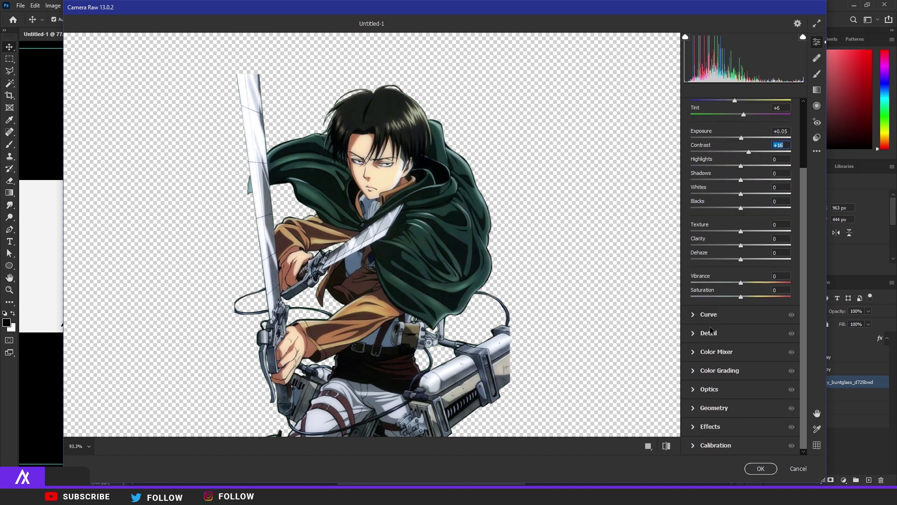
{"action": "left_click", "coordinate": [692, 353]}
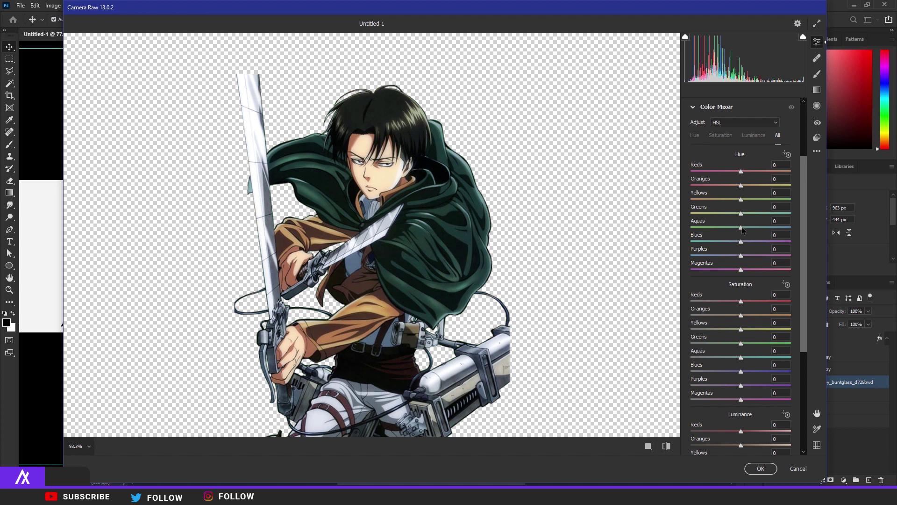
{"action": "left_click_drag", "start_coordinate": [742, 228], "coordinate": [723, 256]}
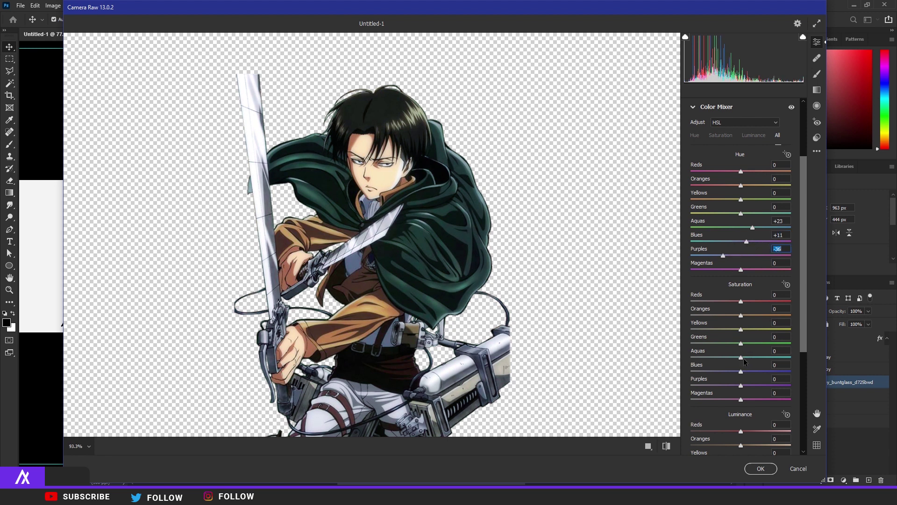
Step: Set Color Mixer saturation to Greens -15, Aquas +10, Blues +9, lower the Greens hue, and set luminance Greens +5, Aquas -15, Blues +9, Purples +1
{"action": "mouse_move", "coordinate": [742, 357]}
{"action": "left_mouse_down"}
{"action": "mouse_move", "coordinate": [761, 358]}
{"action": "mouse_move", "coordinate": [745, 358]}
{"action": "mouse_move", "coordinate": [763, 371]}
{"action": "mouse_move", "coordinate": [747, 374]}
{"action": "left_mouse_up"}
{"action": "left_click_drag", "start_coordinate": [740, 344], "coordinate": [733, 344]}
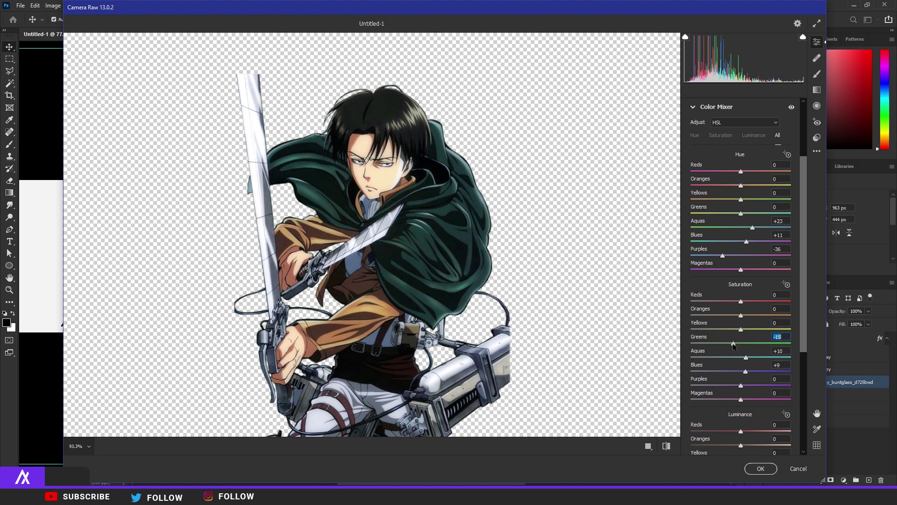
{"action": "left_click_drag", "start_coordinate": [741, 213], "coordinate": [840, 223]}
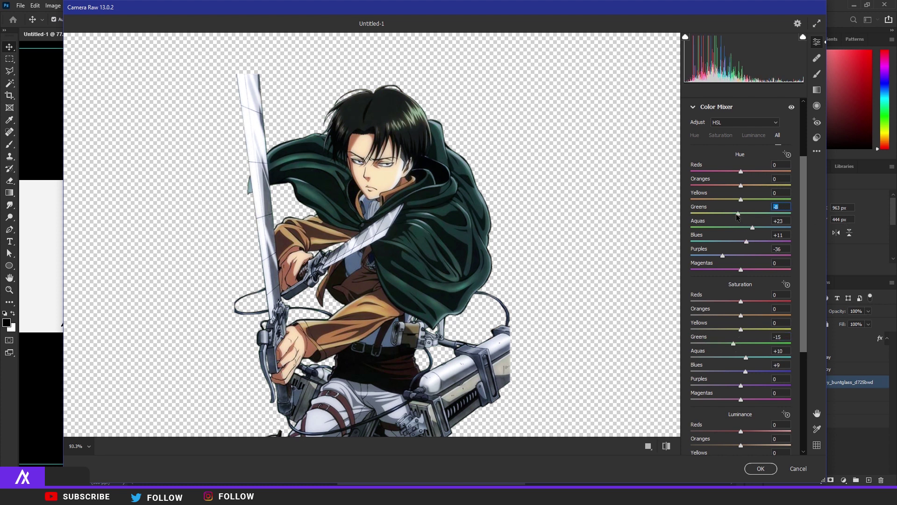
{"action": "left_click_drag", "start_coordinate": [737, 217], "coordinate": [730, 217]}
{"action": "scroll", "coordinate": [748, 229], "scroll_direction": "down", "scroll_amount": 5}
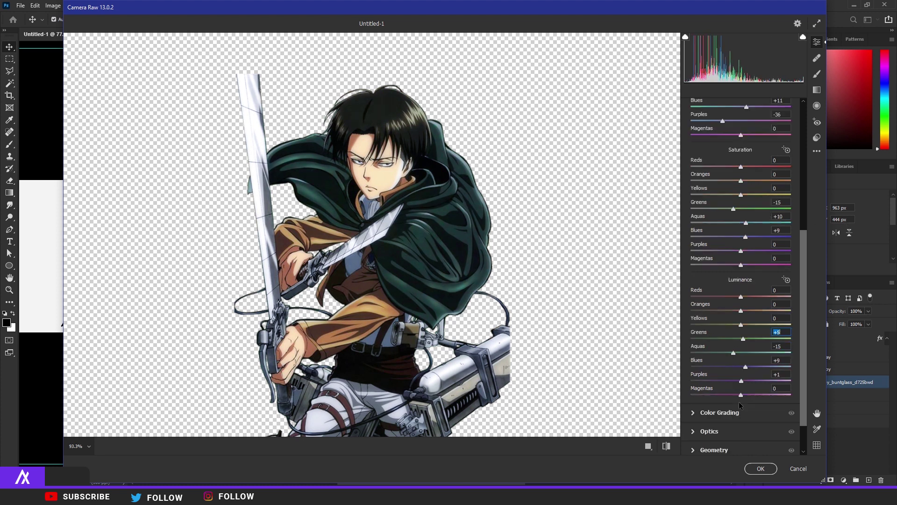
Step: Calibrate hues to Blue Primary -18, Green Primary +7 and Red Primary +7, set Shadows Tint to +29, and apply the filter
{"action": "left_click", "coordinate": [694, 445]}
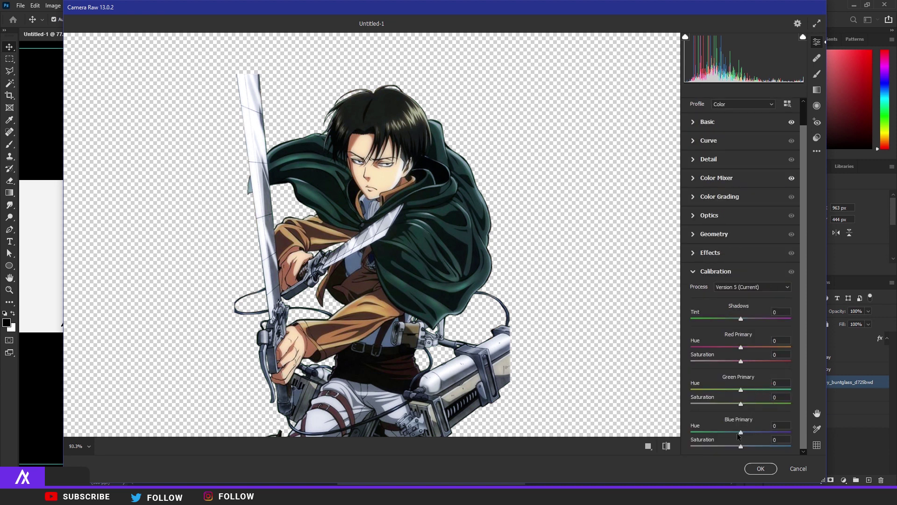
{"action": "mouse_move", "coordinate": [741, 432]}
{"action": "left_mouse_down"}
{"action": "mouse_move", "coordinate": [732, 431]}
{"action": "mouse_move", "coordinate": [755, 429]}
{"action": "mouse_move", "coordinate": [732, 429]}
{"action": "left_mouse_up"}
{"action": "mouse_move", "coordinate": [740, 389]}
{"action": "left_mouse_down"}
{"action": "mouse_move", "coordinate": [725, 389]}
{"action": "mouse_move", "coordinate": [767, 389]}
{"action": "mouse_move", "coordinate": [745, 390]}
{"action": "left_mouse_up"}
{"action": "left_click_drag", "start_coordinate": [742, 347], "coordinate": [756, 320]}
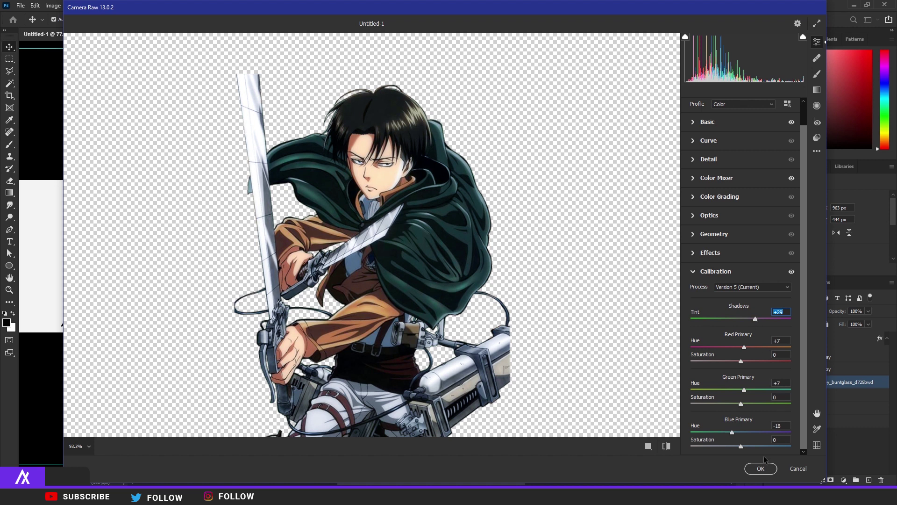
{"action": "left_click", "coordinate": [757, 468]}
Step: Scale the Levi render down to about 585 x 860 px and reposition it slightly within the banner strip
{"action": "scroll", "coordinate": [434, 309], "scroll_direction": "up", "scroll_amount": 3}
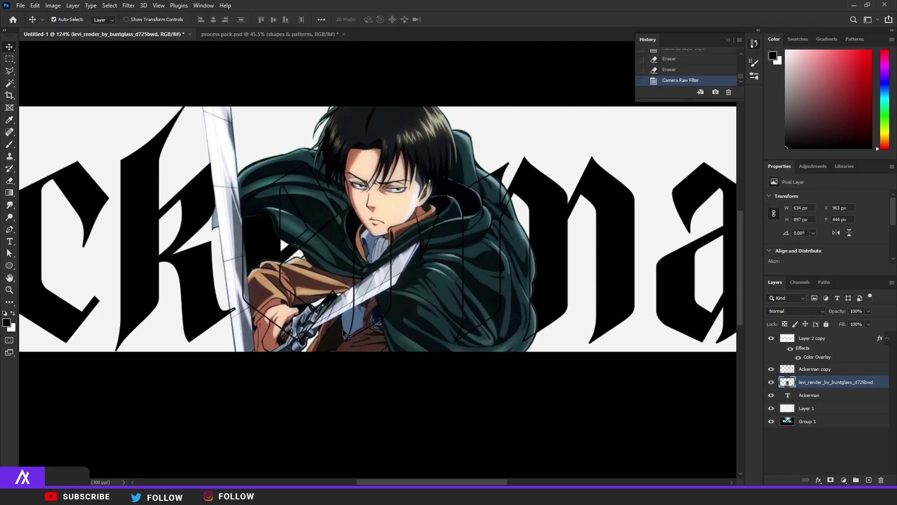
{"action": "scroll", "coordinate": [391, 200], "scroll_direction": "down", "scroll_amount": 4}
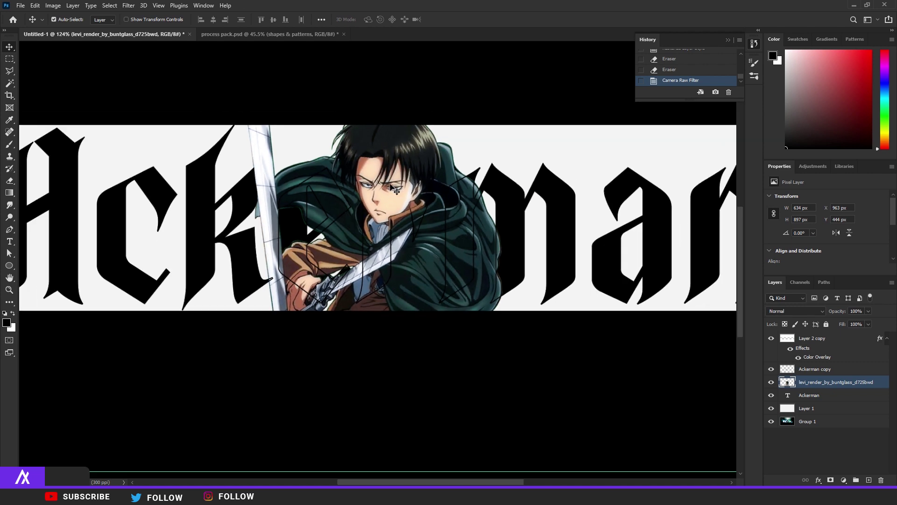
{"action": "key", "text": "ctrl+t"}
{"action": "mouse_move", "coordinate": [465, 185]}
{"action": "left_mouse_down"}
{"action": "mouse_move", "coordinate": [452, 200]}
{"action": "mouse_move", "coordinate": [458, 186]}
{"action": "left_mouse_up"}
{"action": "mouse_move", "coordinate": [401, 251]}
{"action": "left_mouse_down"}
{"action": "mouse_move", "coordinate": [402, 239]}
{"action": "mouse_move", "coordinate": [419, 246]}
{"action": "left_mouse_up"}
{"action": "key", "text": "Return"}
{"action": "scroll", "coordinate": [323, 252], "scroll_direction": "up", "scroll_amount": 1}
{"action": "scroll", "coordinate": [371, 243], "scroll_direction": "up", "scroll_amount": 3}
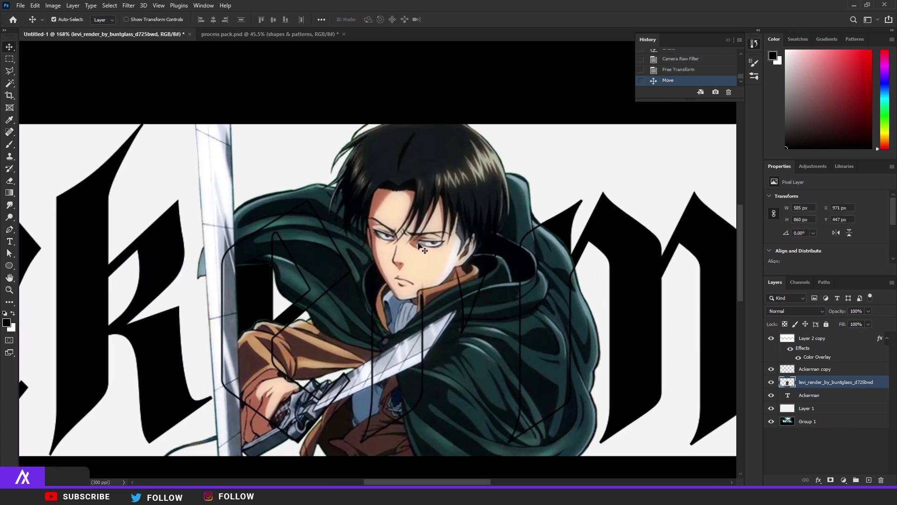
{"action": "scroll", "coordinate": [418, 247], "scroll_direction": "down", "scroll_amount": 3}
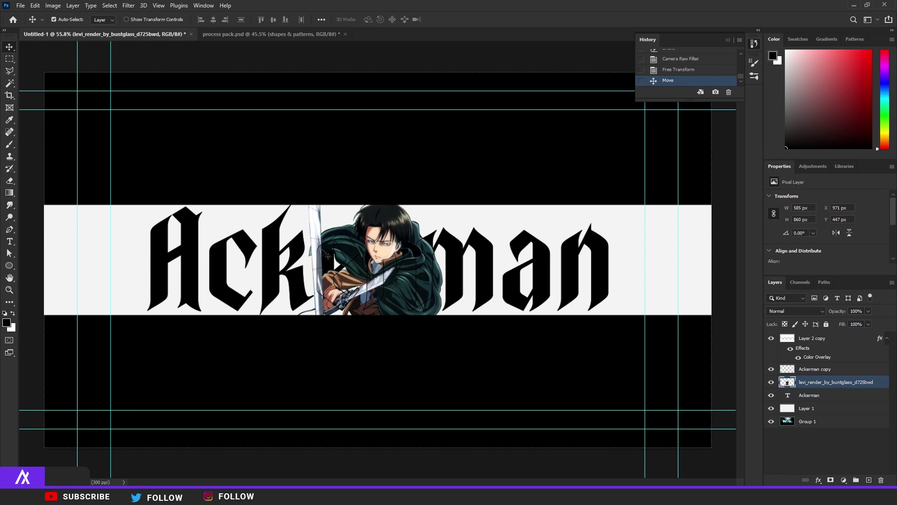
Step: Add a new layer directly above the Ackerman text and sample the cloak's dark teal (#153236) as the brush colour
{"action": "left_click", "coordinate": [832, 395]}
{"action": "left_click", "coordinate": [869, 480]}
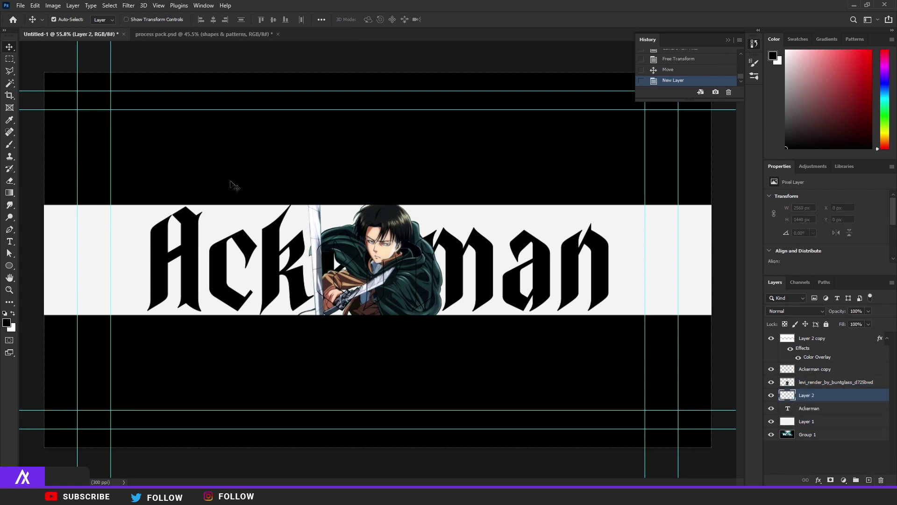
{"action": "left_click", "coordinate": [10, 144]}
{"action": "left_click", "coordinate": [6, 322]}
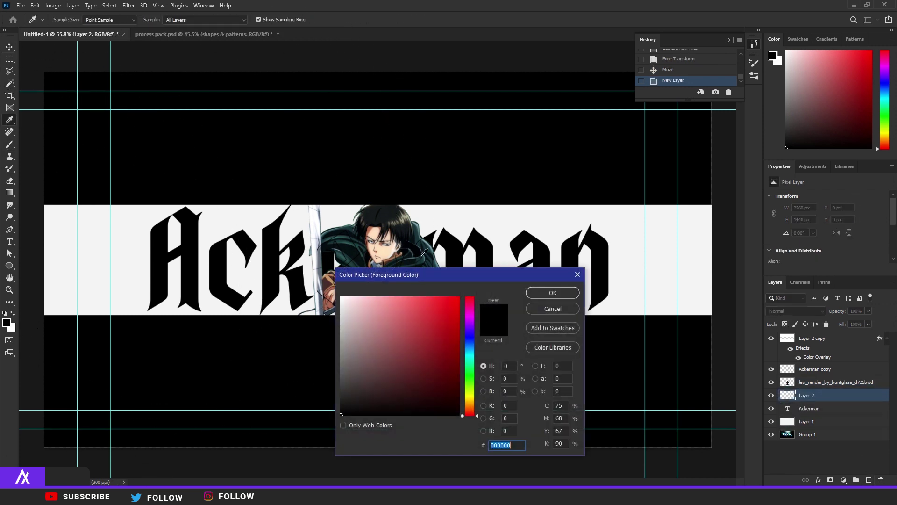
{"action": "left_click", "coordinate": [433, 260]}
{"action": "left_click", "coordinate": [537, 292]}
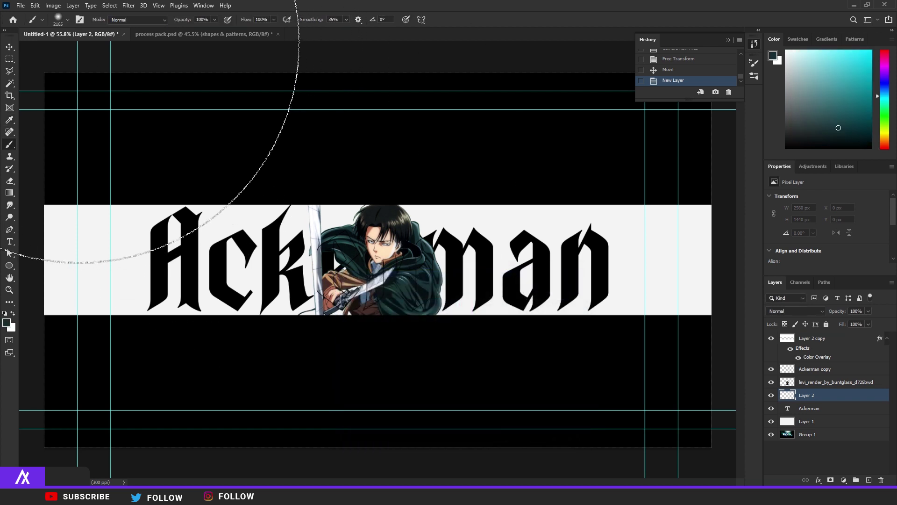
Step: Paint soft teal shadows around the character with a 464 px Soft Round brush and lower the layer's opacity to 52%
{"action": "left_click", "coordinate": [60, 21]}
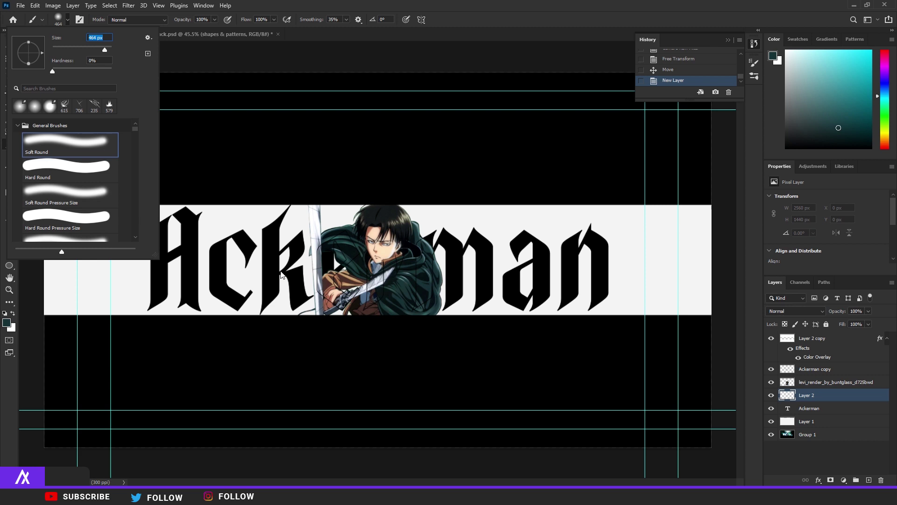
{"action": "left_click_drag", "start_coordinate": [282, 274], "coordinate": [318, 260]}
{"action": "left_click_drag", "start_coordinate": [363, 195], "coordinate": [374, 256]}
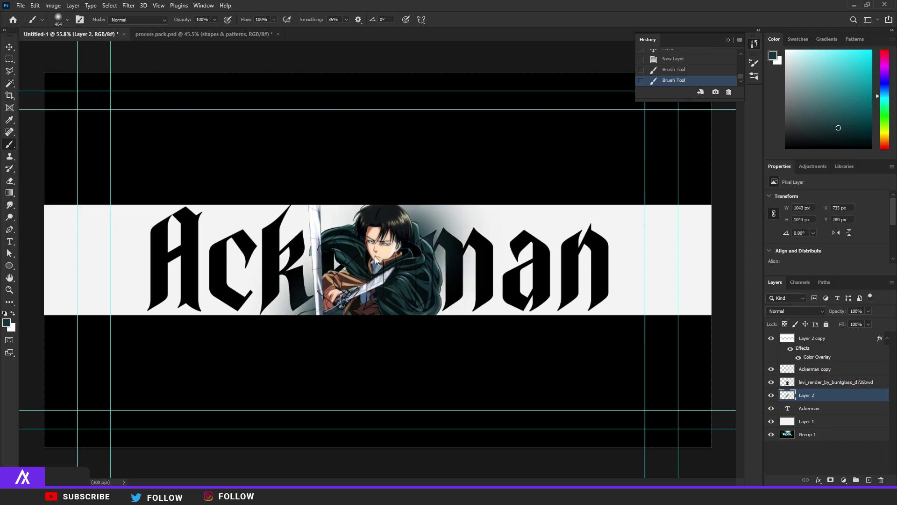
{"action": "left_click_drag", "start_coordinate": [254, 298], "coordinate": [472, 296]}
{"action": "left_click", "coordinate": [842, 322]}
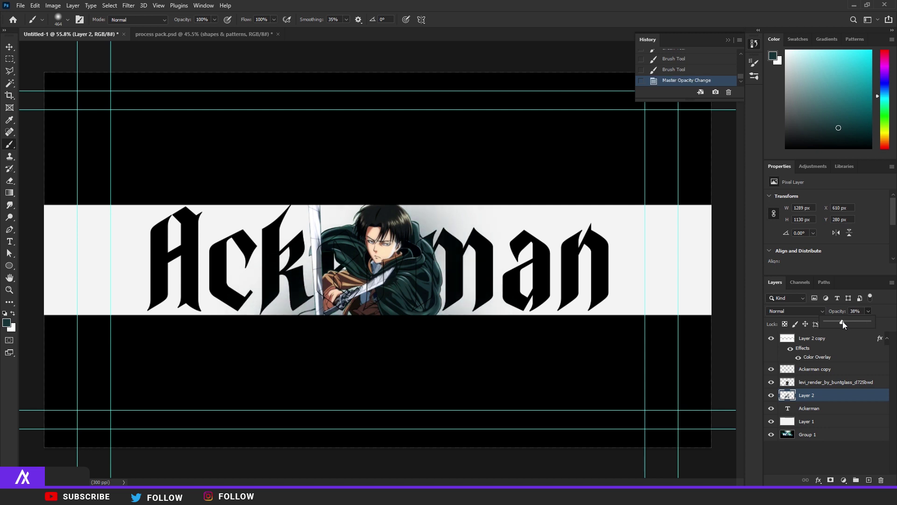
Step: Add another layer above the teal shadow layer and enlarge the Soft Round brush to 1457 px
{"action": "left_click", "coordinate": [869, 480]}
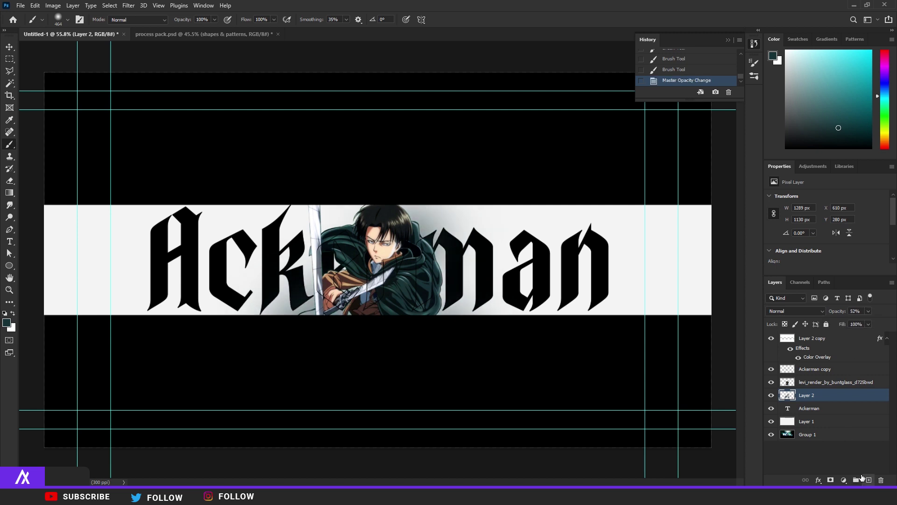
{"action": "left_click", "coordinate": [68, 19]}
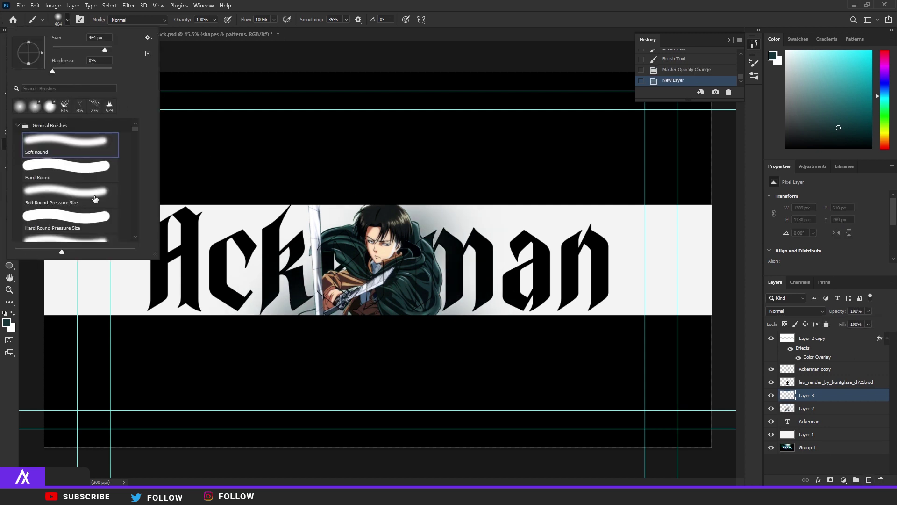
{"action": "left_click_drag", "start_coordinate": [106, 48], "coordinate": [108, 49]}
{"action": "left_click", "coordinate": [273, 25]}
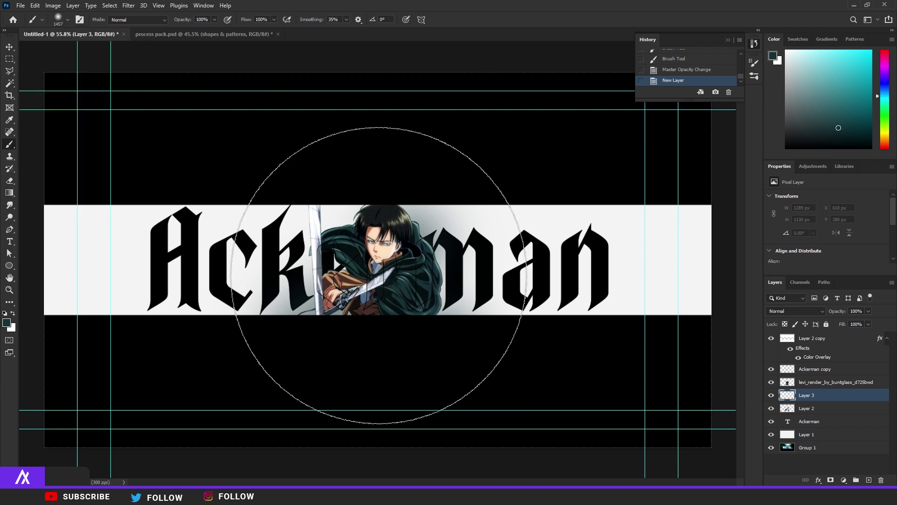
Step: Set the foreground colour to a light blue with a hue of 206° and paint a large soft glow around the character
{"action": "left_click", "coordinate": [6, 322]}
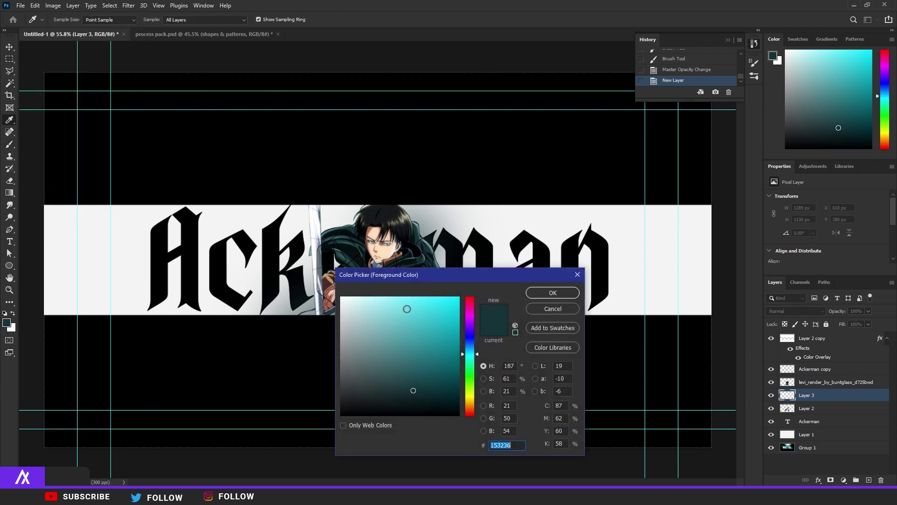
{"action": "left_click", "coordinate": [397, 303]}
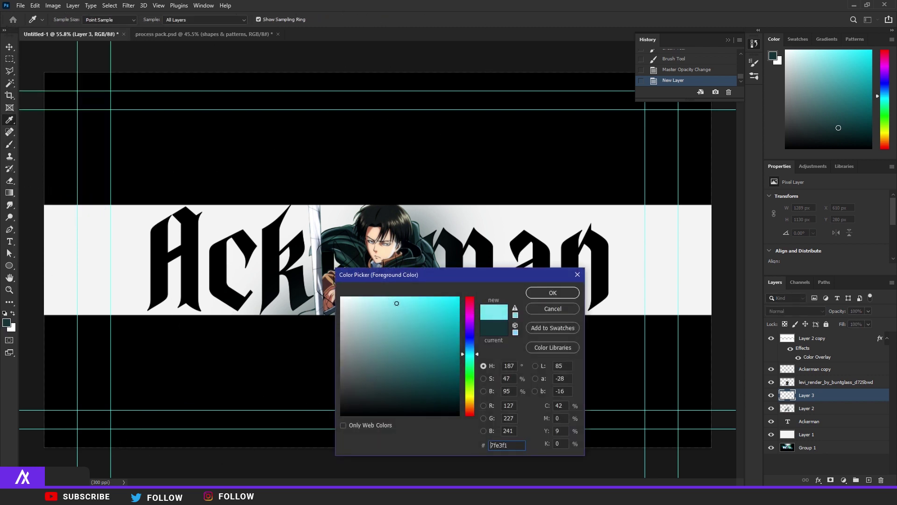
{"action": "left_click", "coordinate": [416, 224]}
{"action": "left_click_drag", "start_coordinate": [401, 308], "coordinate": [393, 300]}
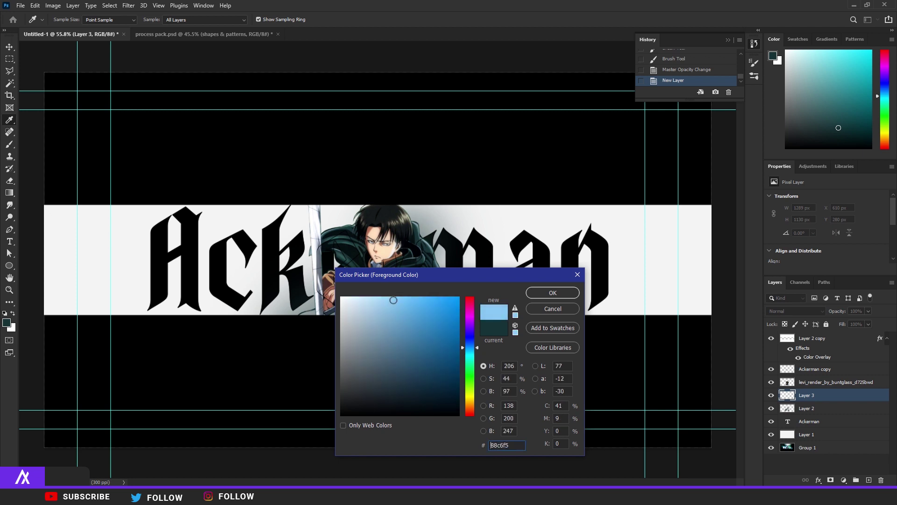
{"action": "left_click", "coordinate": [552, 290]}
{"action": "left_click", "coordinate": [552, 292]}
{"action": "left_click", "coordinate": [373, 252]}
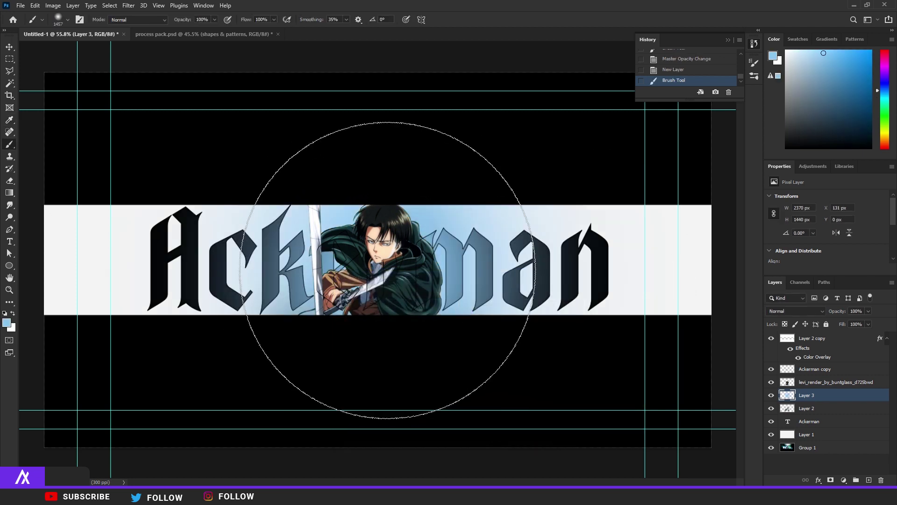
Step: Move the light blue glow layer below the Ackerman text and lower its opacity to 32%
{"action": "left_click_drag", "start_coordinate": [800, 398], "coordinate": [803, 428]}
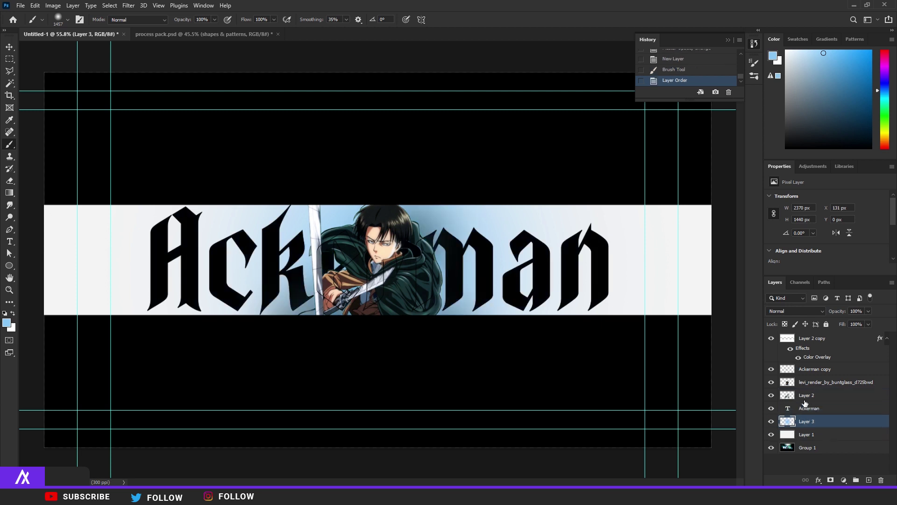
{"action": "left_click", "coordinate": [812, 402]}
{"action": "left_click", "coordinate": [811, 422]}
{"action": "left_click", "coordinate": [868, 311]}
{"action": "left_click", "coordinate": [841, 321]}
Step: Add new layers above the light blue glow and above Ackerman copy, then paint a soft white glow above the character's head
{"action": "left_click", "coordinate": [869, 480]}
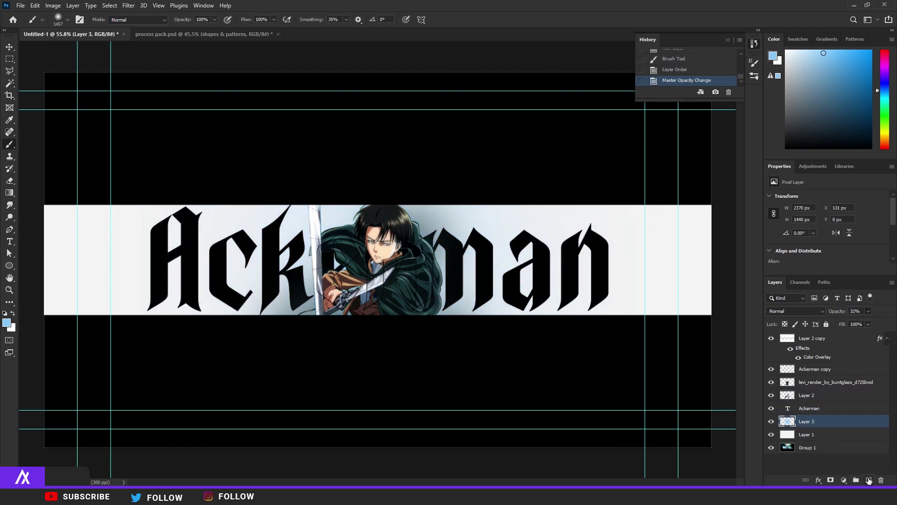
{"action": "left_click", "coordinate": [13, 313]}
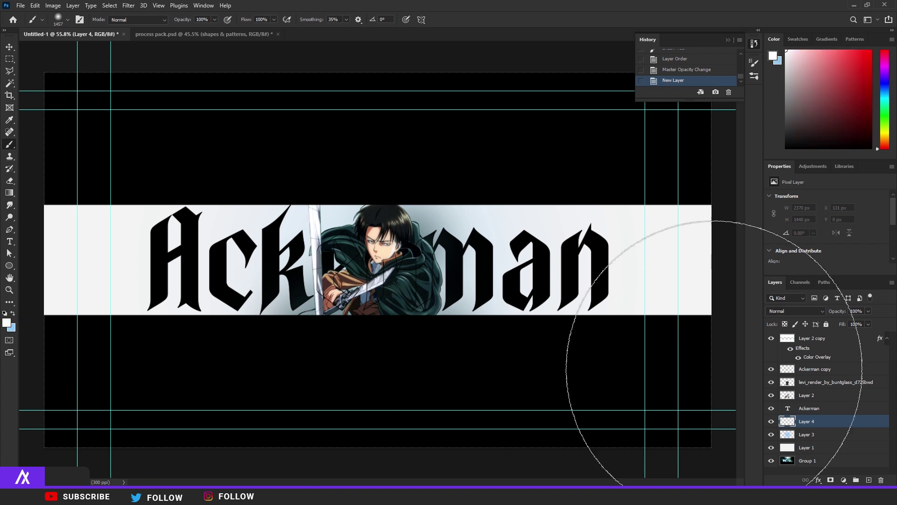
{"action": "left_click", "coordinate": [816, 370]}
{"action": "left_click", "coordinate": [869, 480]}
{"action": "scroll", "coordinate": [433, 140], "scroll_direction": "down", "scroll_amount": 3}
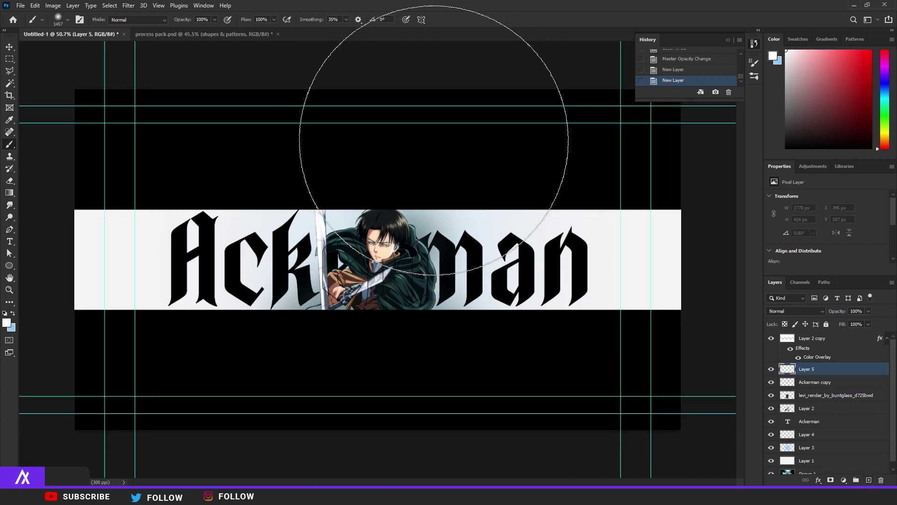
{"action": "left_click", "coordinate": [413, 105]}
{"action": "scroll", "coordinate": [276, 252], "scroll_direction": "up", "scroll_amount": 3}
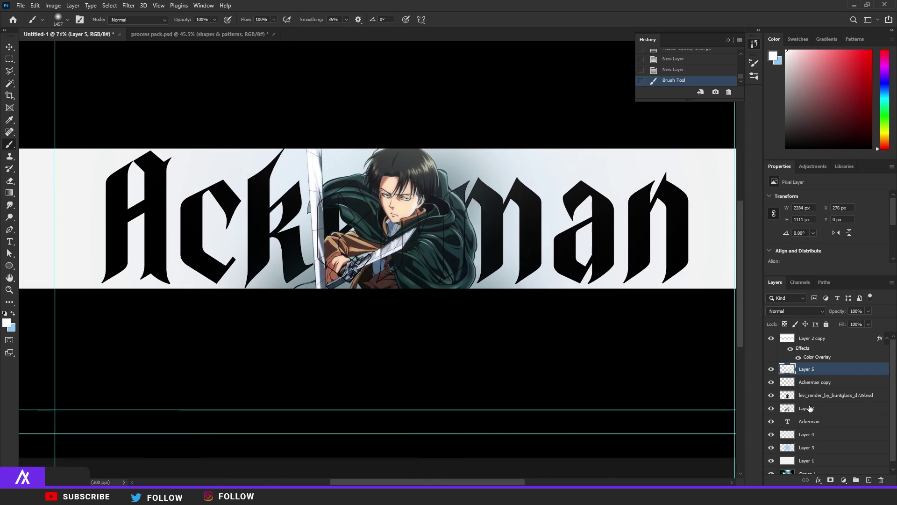
Step: Add a new layer above the Levi render and clip it to the render
{"action": "left_click", "coordinate": [832, 395]}
{"action": "left_click", "coordinate": [869, 479]}
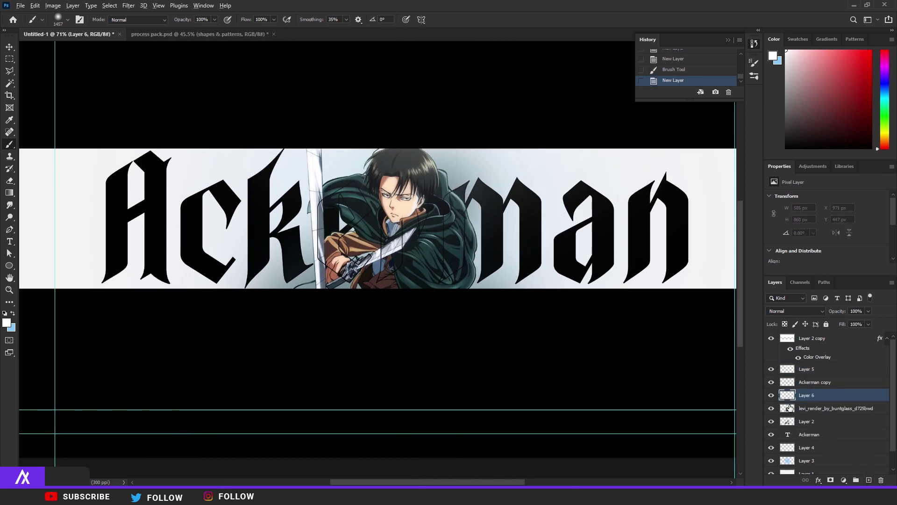
{"action": "key", "text": "ctrl+alt+g"}
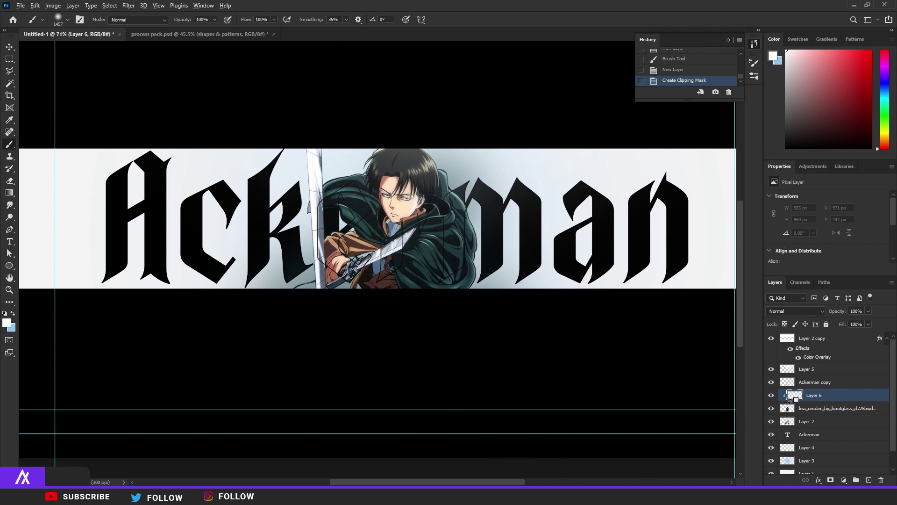
Step: Paint light blue edge light on the character's hand and outer cloak with a 102 px Soft Round brush
{"action": "left_click", "coordinate": [69, 20]}
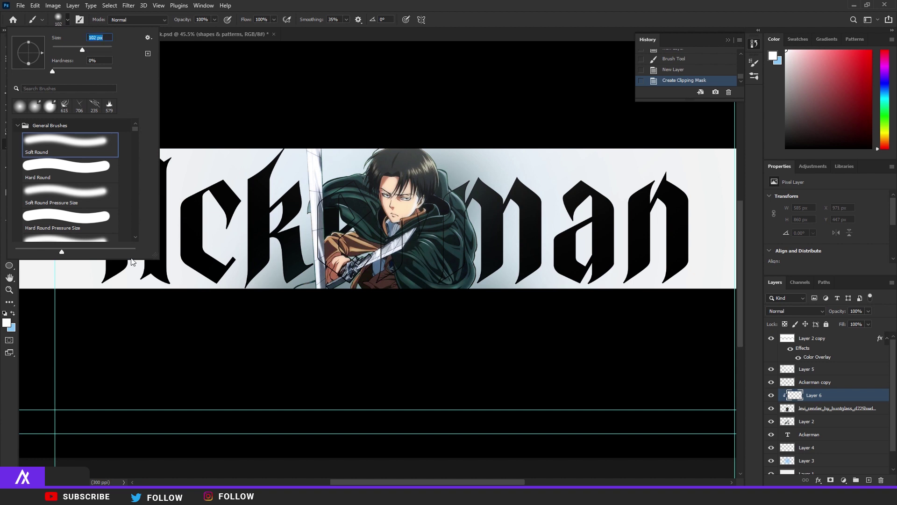
{"action": "left_click", "coordinate": [13, 314]}
{"action": "scroll", "coordinate": [356, 326], "scroll_direction": "up", "scroll_amount": 5}
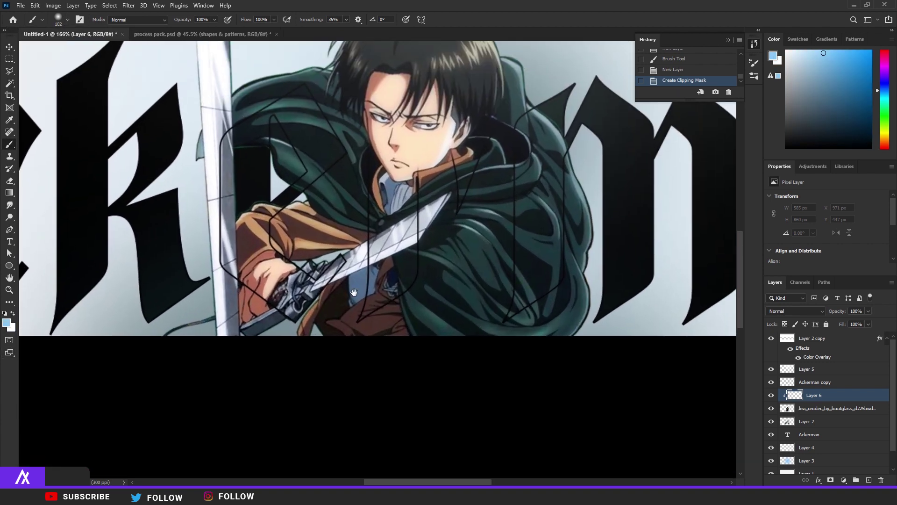
{"action": "left_click_drag", "start_coordinate": [278, 289], "coordinate": [283, 337]}
{"action": "left_click_drag", "start_coordinate": [579, 271], "coordinate": [535, 328]}
{"action": "mouse_move", "coordinate": [581, 226]}
{"action": "left_mouse_down"}
{"action": "mouse_move", "coordinate": [569, 150]}
{"action": "mouse_move", "coordinate": [550, 124]}
{"action": "left_mouse_up"}
{"action": "mouse_move", "coordinate": [550, 75]}
{"action": "left_mouse_down"}
{"action": "mouse_move", "coordinate": [535, 100]}
{"action": "mouse_move", "coordinate": [527, 71]}
{"action": "left_mouse_up"}
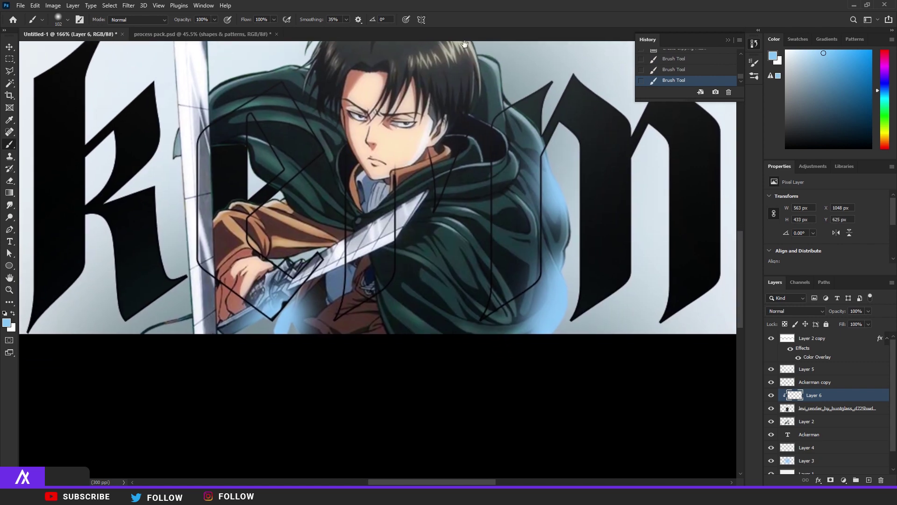
Step: Paint light blue highlights over the character's hair and upper cloak edges, undoing the first shoulder stroke
{"action": "left_click_drag", "start_coordinate": [504, 119], "coordinate": [488, 52]}
{"action": "key", "text": "ctrl+z"}
{"action": "left_click_drag", "start_coordinate": [469, 125], "coordinate": [473, 176]}
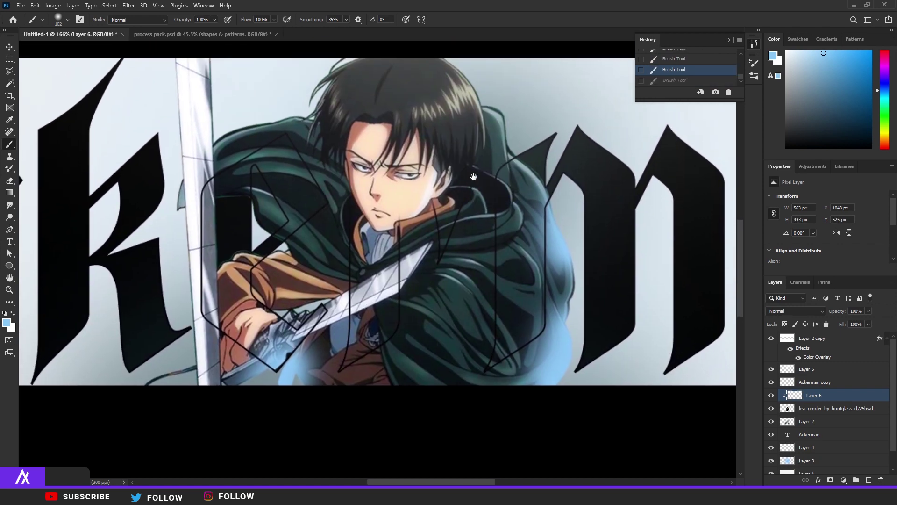
{"action": "left_click_drag", "start_coordinate": [494, 97], "coordinate": [534, 122]}
{"action": "left_click_drag", "start_coordinate": [391, 145], "coordinate": [415, 176]}
{"action": "mouse_move", "coordinate": [301, 112]}
{"action": "left_mouse_down"}
{"action": "mouse_move", "coordinate": [349, 61]}
{"action": "mouse_move", "coordinate": [447, 73]}
{"action": "left_mouse_up"}
{"action": "left_click_drag", "start_coordinate": [242, 112], "coordinate": [295, 134]}
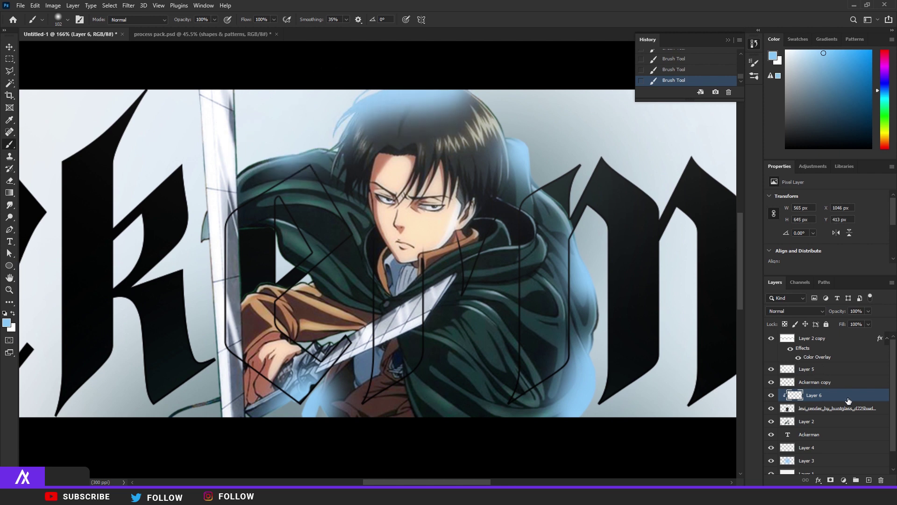
Step: Set the clipped highlight layer's blend mode to Screen and its opacity to 30%
{"action": "left_click", "coordinate": [793, 312]}
{"action": "left_click", "coordinate": [794, 327]}
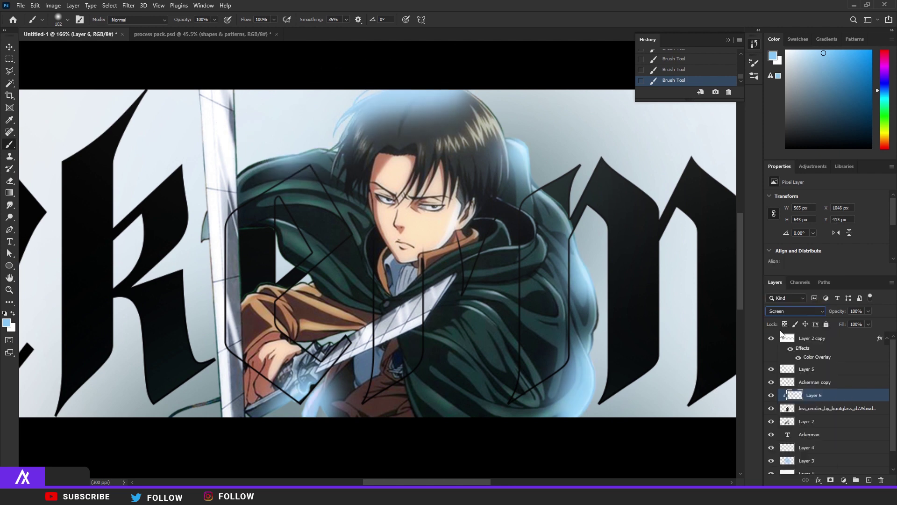
{"action": "left_click", "coordinate": [840, 322]}
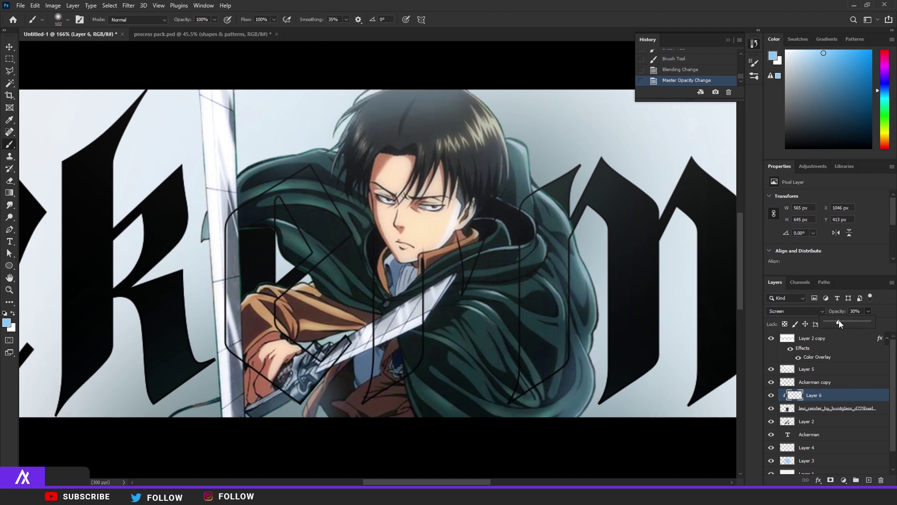
{"action": "key", "text": "ctrl+0"}
{"action": "scroll", "coordinate": [351, 300], "scroll_direction": "down", "scroll_amount": 2}
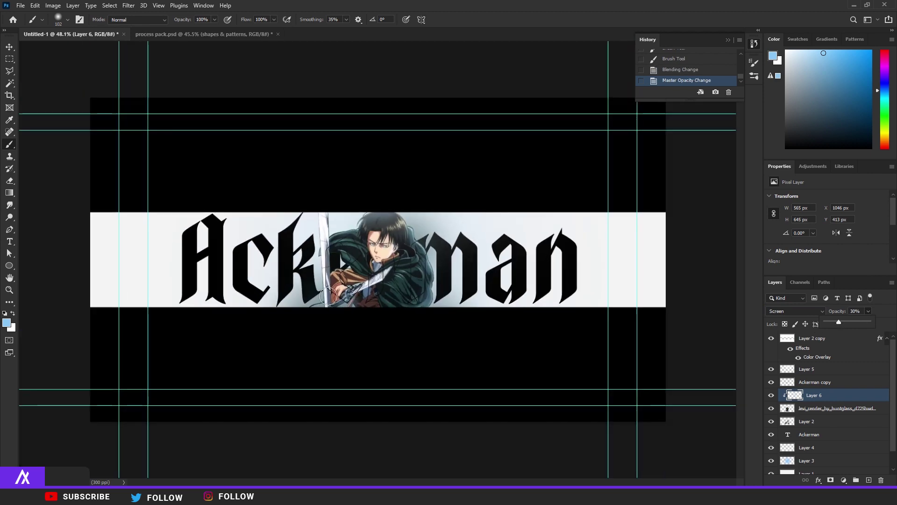
{"action": "scroll", "coordinate": [320, 304], "scroll_direction": "up", "scroll_amount": 1}
Step: Add a layer above the clipped highlight layer and set the Soft Round brush to black at 464 px
{"action": "left_click", "coordinate": [824, 420]}
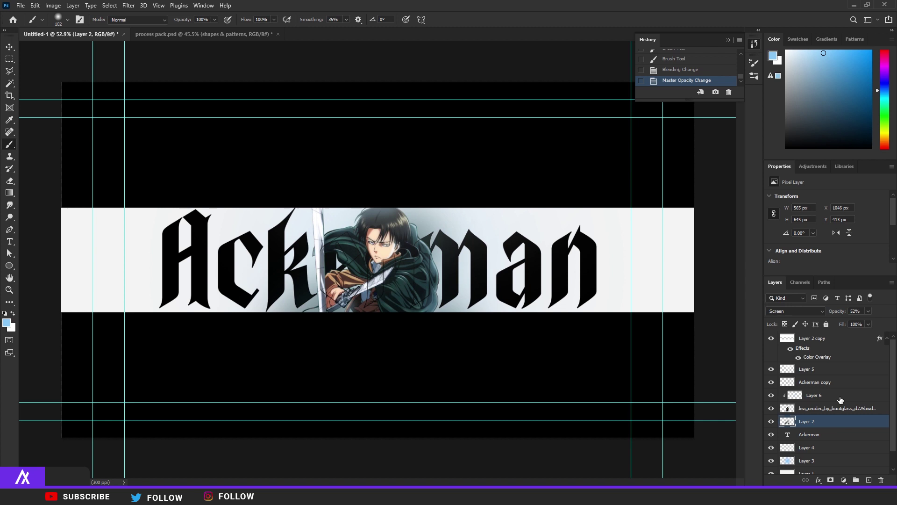
{"action": "left_click", "coordinate": [840, 399]}
{"action": "left_click", "coordinate": [868, 479]}
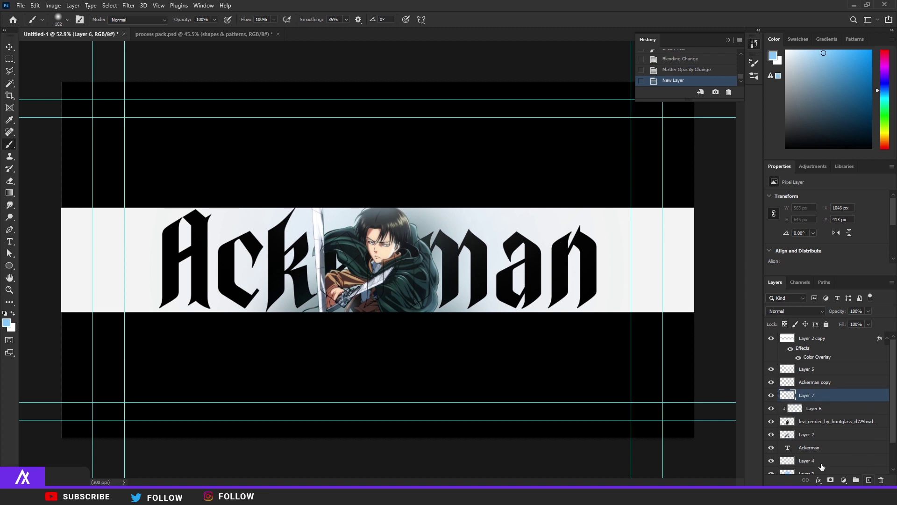
{"action": "left_click", "coordinate": [61, 26]}
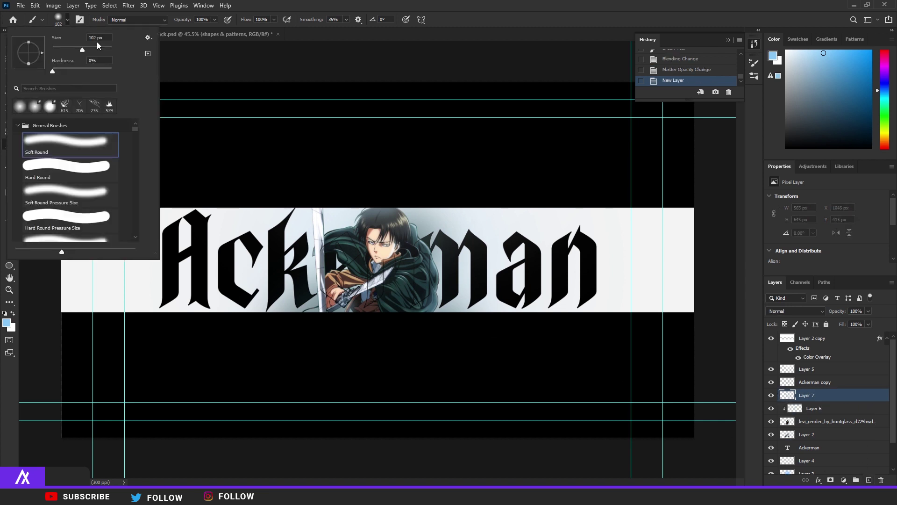
{"action": "left_click", "coordinate": [6, 322]}
{"action": "left_click", "coordinate": [266, 280]}
{"action": "left_click", "coordinate": [552, 292]}
{"action": "key", "text": "b"}
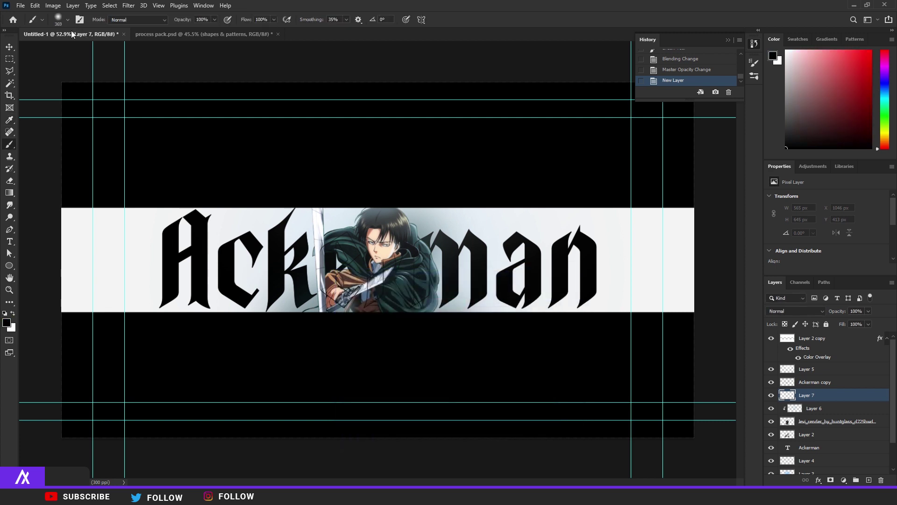
{"action": "left_click", "coordinate": [60, 21]}
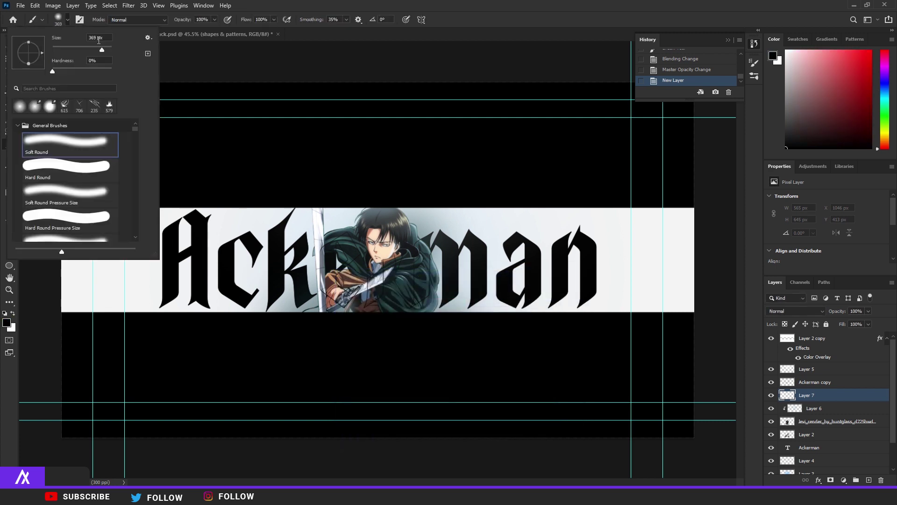
{"action": "left_click", "coordinate": [455, 19]}
Step: Paint a soft black shadow along the banner strip's lower edge and both of its ends
{"action": "left_click", "coordinate": [264, 316]}
{"action": "left_click", "coordinate": [369, 322]}
{"action": "left_click", "coordinate": [471, 323]}
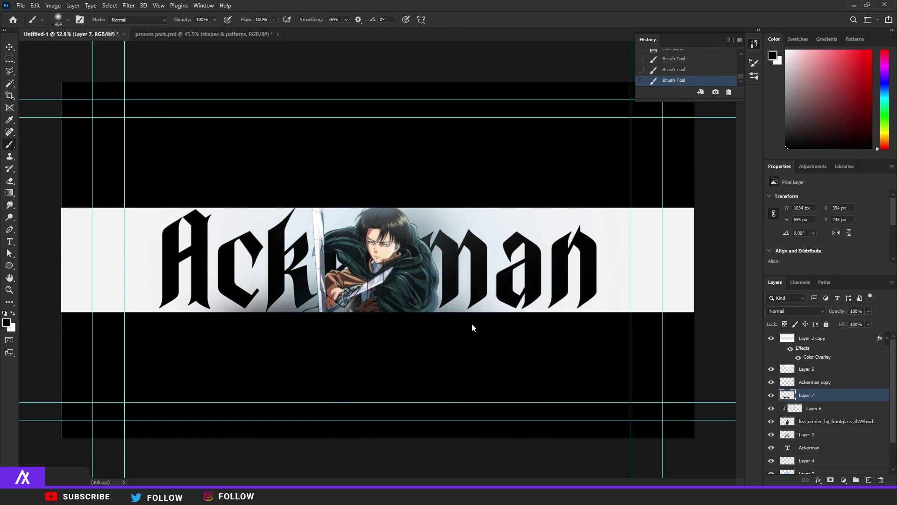
{"action": "left_click", "coordinate": [565, 325]}
{"action": "left_click", "coordinate": [661, 325]}
{"action": "mouse_move", "coordinate": [660, 328]}
{"action": "left_mouse_down"}
{"action": "mouse_move", "coordinate": [471, 318]}
{"action": "mouse_move", "coordinate": [689, 323]}
{"action": "mouse_move", "coordinate": [40, 323]}
{"action": "left_mouse_up"}
{"action": "mouse_move", "coordinate": [11, 143]}
{"action": "left_mouse_down"}
{"action": "mouse_move", "coordinate": [67, 225]}
{"action": "mouse_move", "coordinate": [61, 325]}
{"action": "left_mouse_up"}
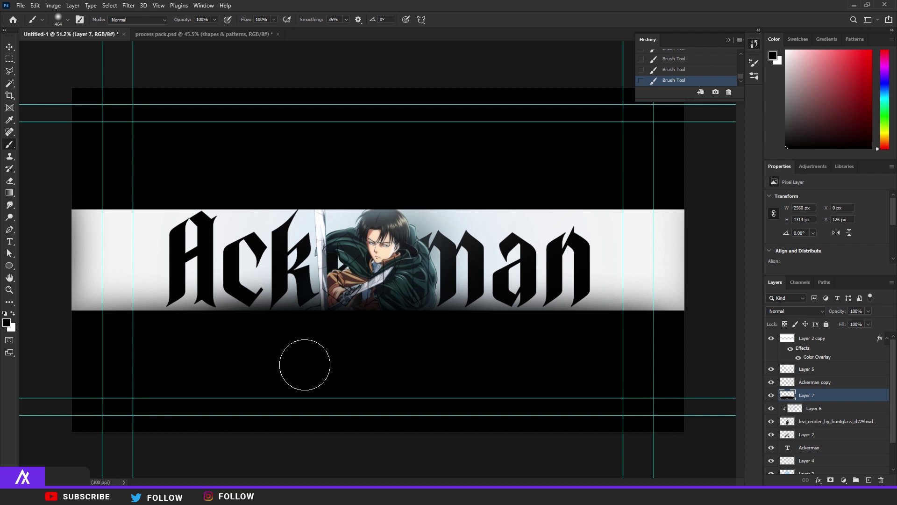
Step: Add another layer above the black shadow layer and paint soft white glows around the lower letters and the strip's corners
{"action": "scroll", "coordinate": [266, 354], "scroll_direction": "up", "scroll_amount": 3}
{"action": "scroll", "coordinate": [432, 356], "scroll_direction": "down", "scroll_amount": 4}
{"action": "scroll", "coordinate": [432, 356], "scroll_direction": "up", "scroll_amount": 1}
{"action": "left_click", "coordinate": [868, 480]}
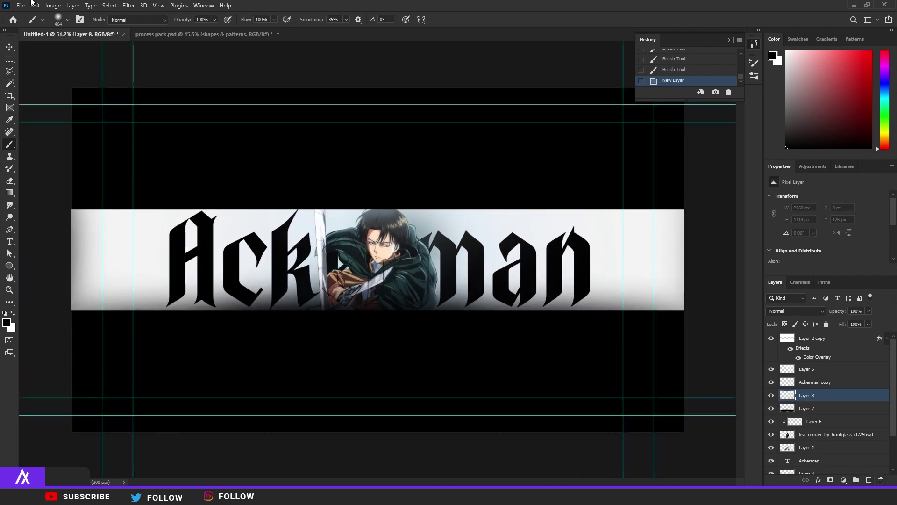
{"action": "left_click", "coordinate": [13, 313]}
{"action": "left_click", "coordinate": [302, 303]}
{"action": "left_click", "coordinate": [554, 323]}
{"action": "left_click", "coordinate": [96, 203]}
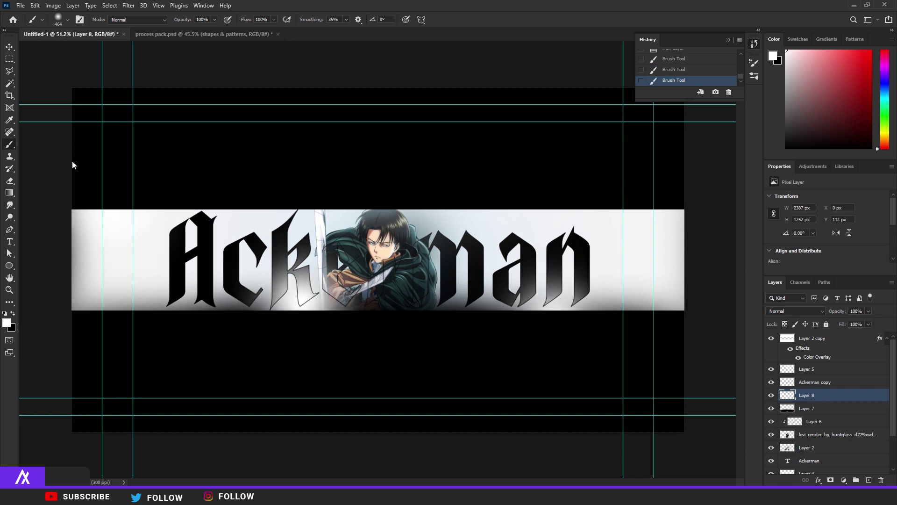
{"action": "left_click", "coordinate": [134, 304]}
{"action": "left_click", "coordinate": [600, 197]}
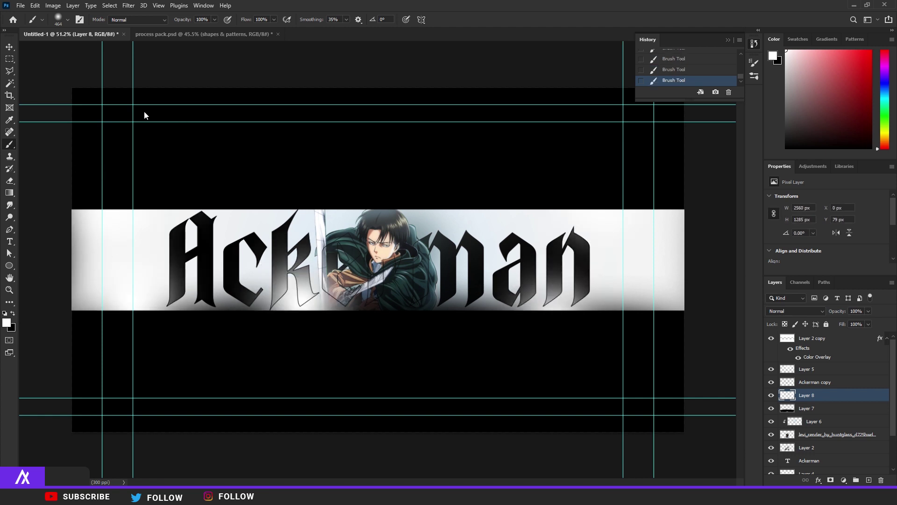
Step: Move the white glow layer above Layer 5 and lower its opacity to 27%
{"action": "left_click_drag", "start_coordinate": [807, 390], "coordinate": [814, 361]}
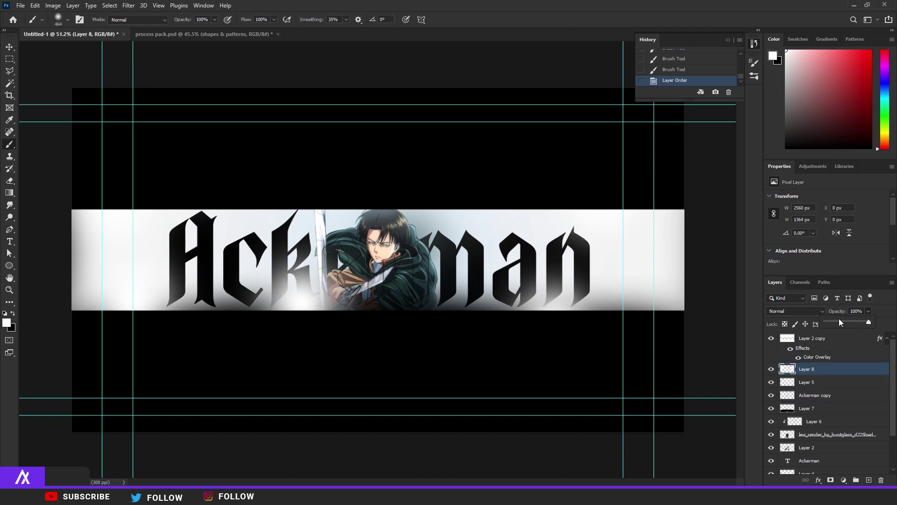
{"action": "left_click_drag", "start_coordinate": [839, 321], "coordinate": [835, 321]}
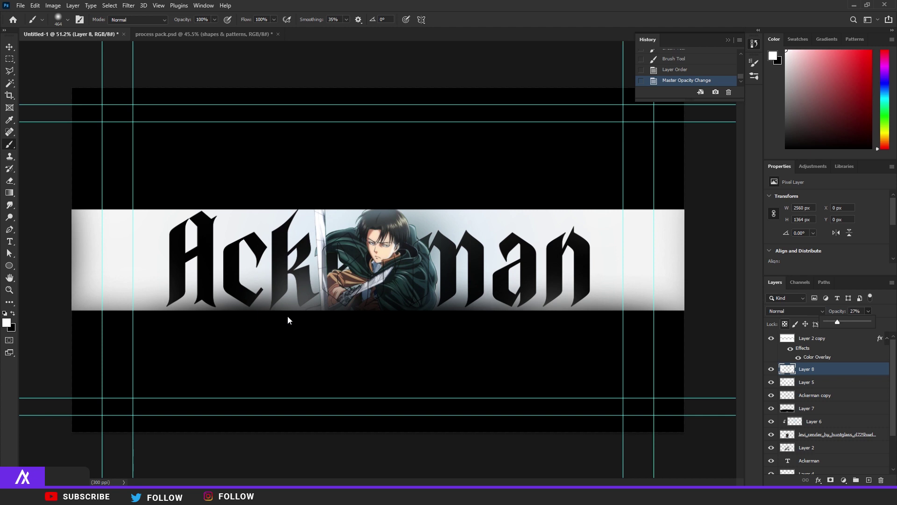
Step: Erase the white glow along the lower edge of the "Ack" letters with a 180 px soft eraser
{"action": "left_click", "coordinate": [7, 184]}
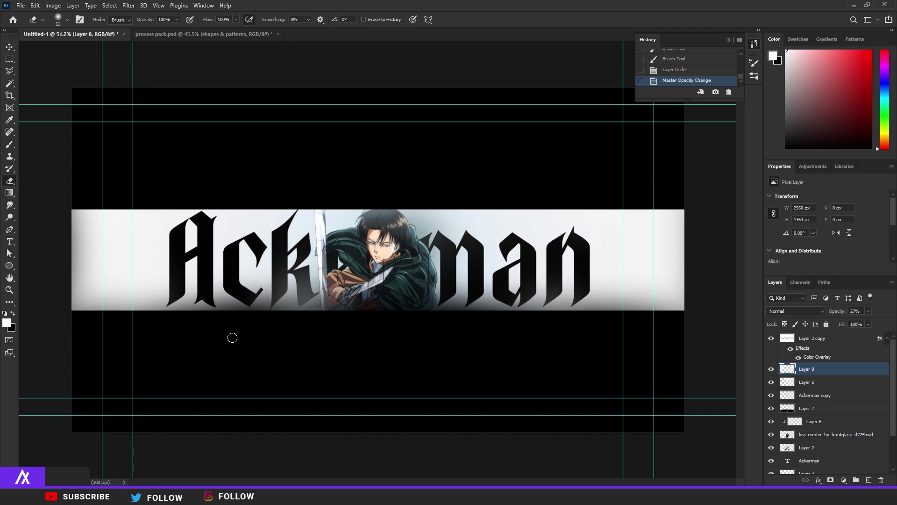
{"action": "left_click", "coordinate": [58, 18]}
{"action": "left_click_drag", "start_coordinate": [324, 343], "coordinate": [275, 315]}
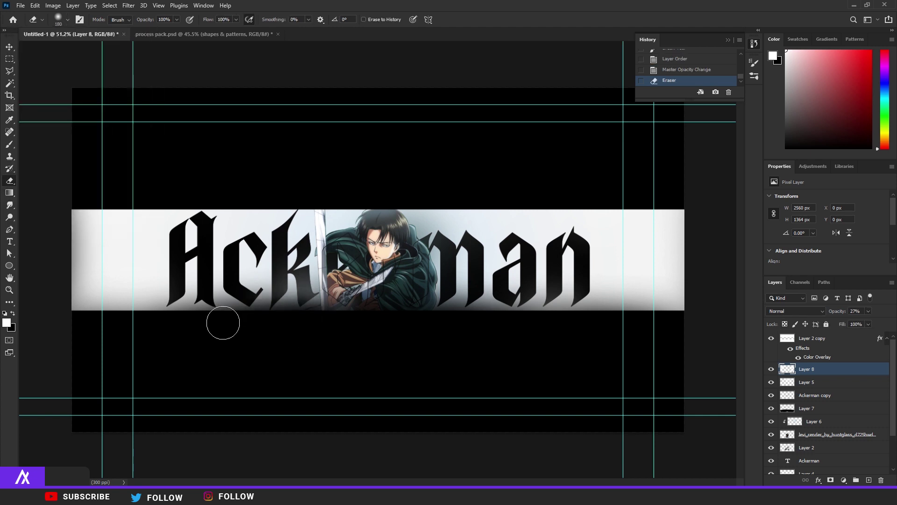
{"action": "left_click_drag", "start_coordinate": [223, 323], "coordinate": [307, 312]}
{"action": "left_click_drag", "start_coordinate": [307, 313], "coordinate": [194, 333]}
{"action": "scroll", "coordinate": [377, 237], "scroll_direction": "up", "scroll_amount": 3}
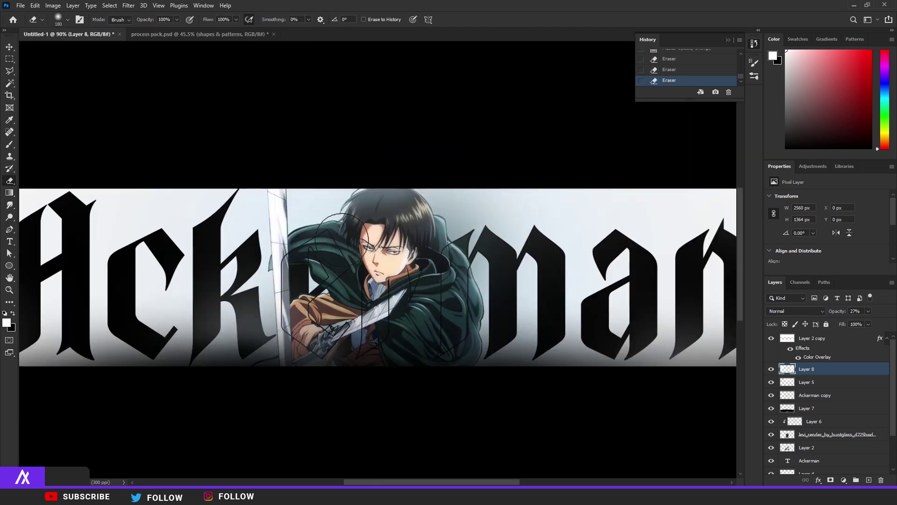
Step: Switch to process pack.psd and preview the overlays in its particles group one at a time
{"action": "left_click", "coordinate": [163, 33]}
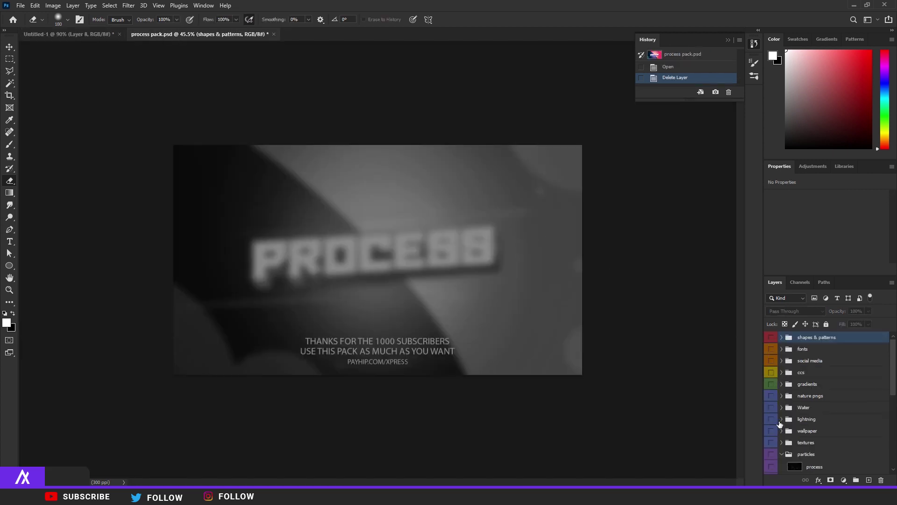
{"action": "scroll", "coordinate": [820, 449], "scroll_direction": "down", "scroll_amount": 2}
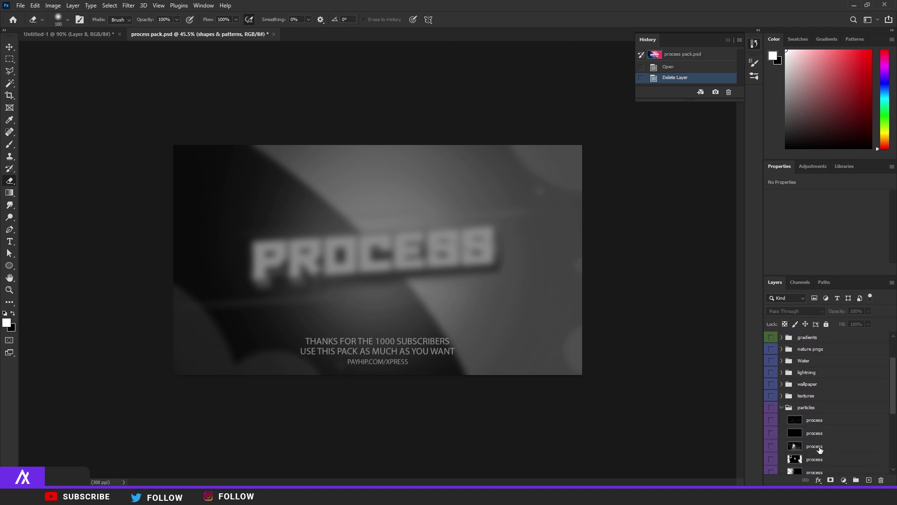
{"action": "left_click", "coordinate": [771, 419]}
{"action": "left_click", "coordinate": [795, 421]}
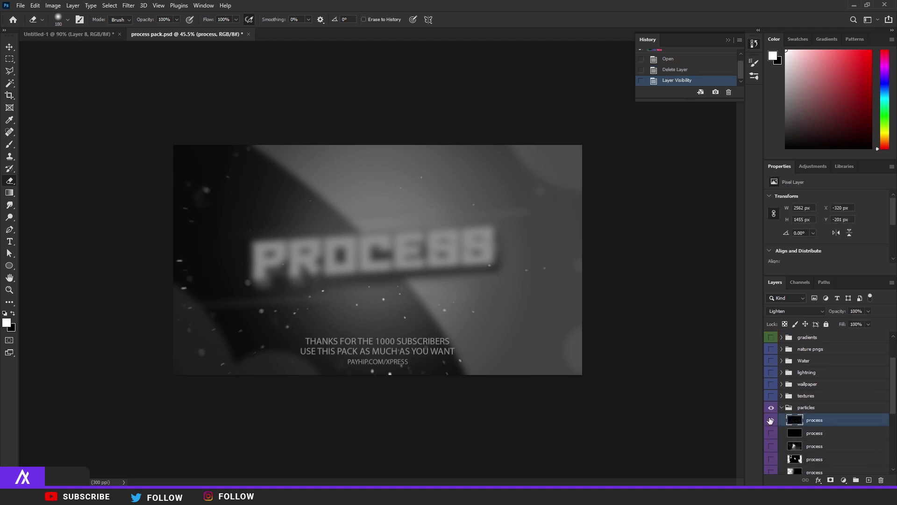
{"action": "left_click", "coordinate": [771, 420]}
{"action": "left_click", "coordinate": [771, 432]}
{"action": "left_click", "coordinate": [771, 432]}
{"action": "left_click", "coordinate": [771, 446]}
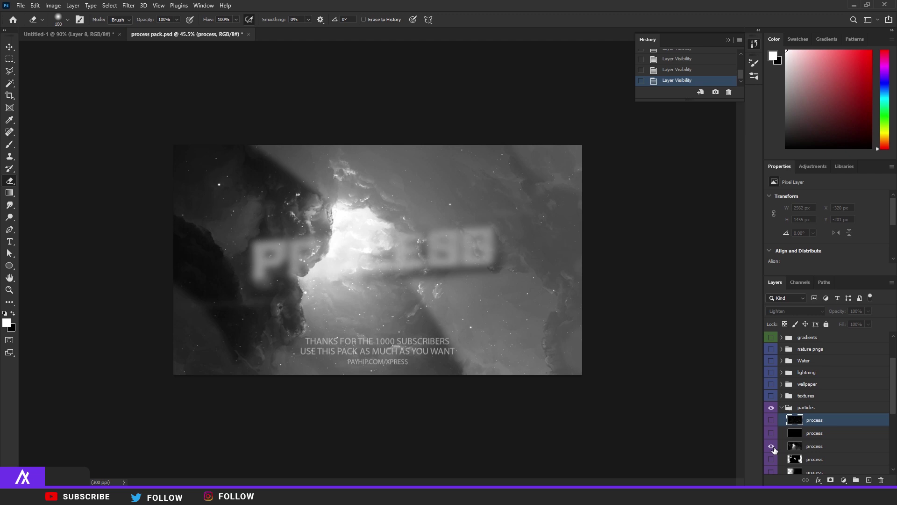
{"action": "left_click", "coordinate": [771, 446]}
{"action": "left_click", "coordinate": [771, 459]}
Step: Copy the overlay of fine white dots from the particles group of process pack.psd into the banner document
{"action": "scroll", "coordinate": [774, 451], "scroll_direction": "down", "scroll_amount": 3}
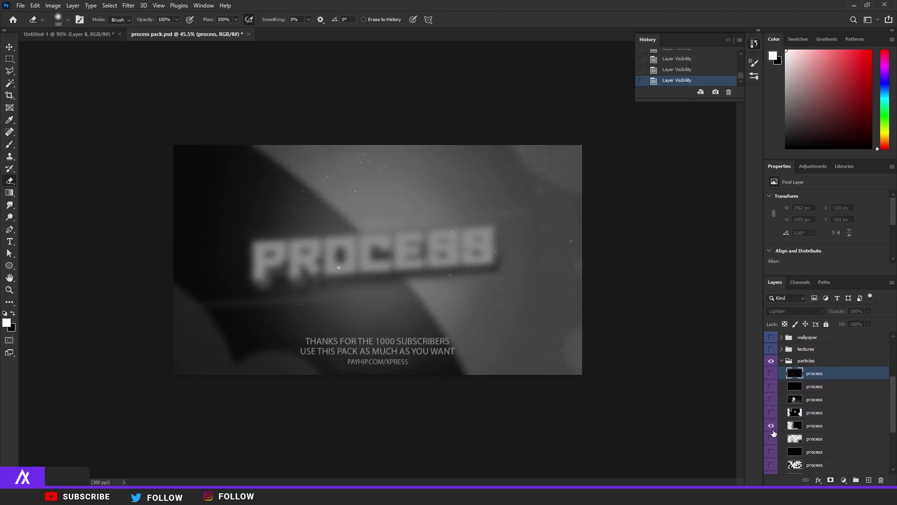
{"action": "left_click", "coordinate": [771, 438]}
{"action": "left_click", "coordinate": [789, 456]}
{"action": "key", "text": "v"}
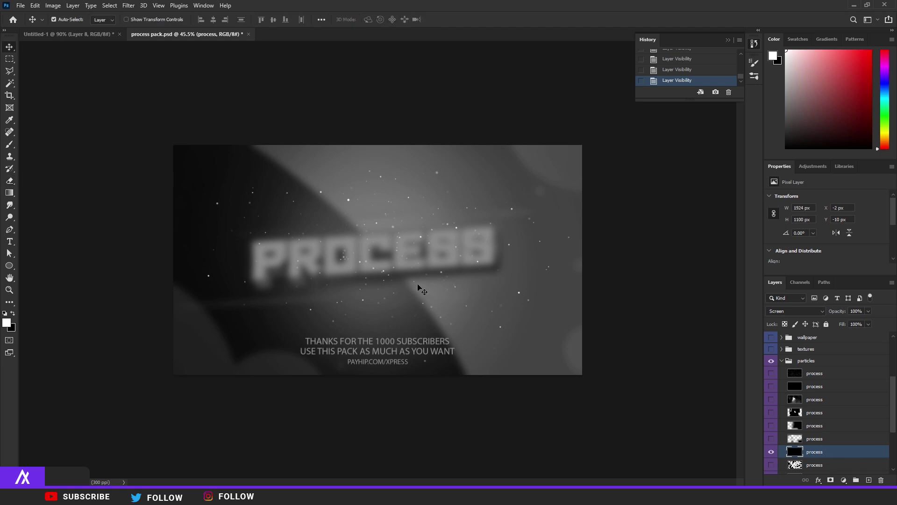
{"action": "left_click_drag", "start_coordinate": [421, 290], "coordinate": [92, 51]}
{"action": "key", "text": "ctrl+z"}
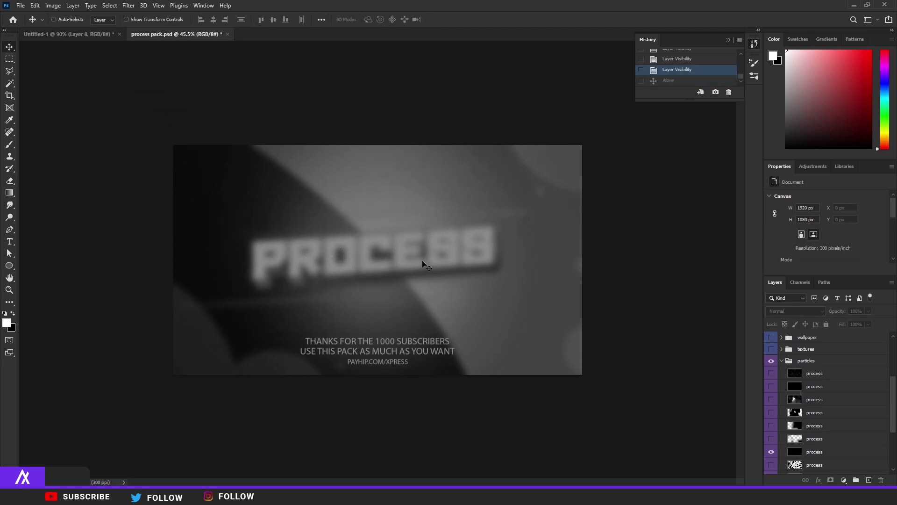
{"action": "left_click", "coordinate": [93, 36]}
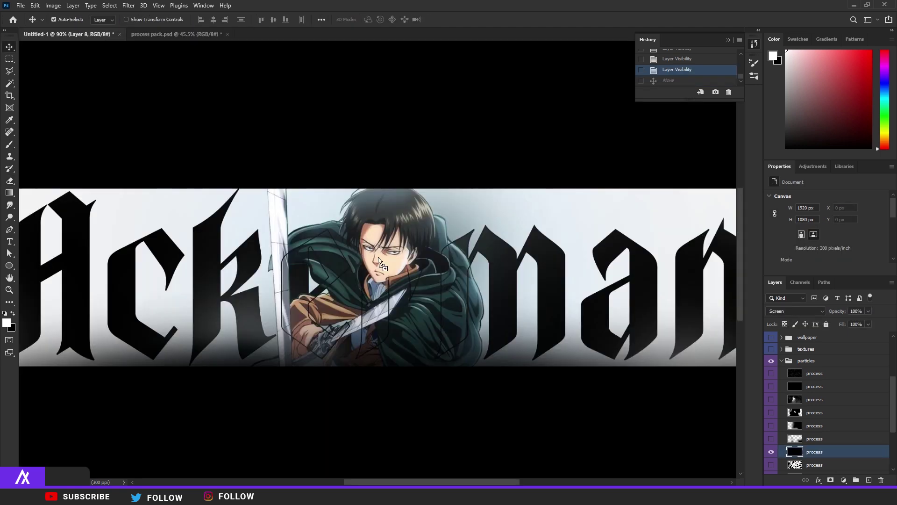
{"action": "left_click_drag", "start_coordinate": [384, 260], "coordinate": [385, 260]}
Step: Enlarge the particle overlay to about 137% so that it covers the whole banner canvas
{"action": "scroll", "coordinate": [386, 260], "scroll_direction": "down", "scroll_amount": 3}
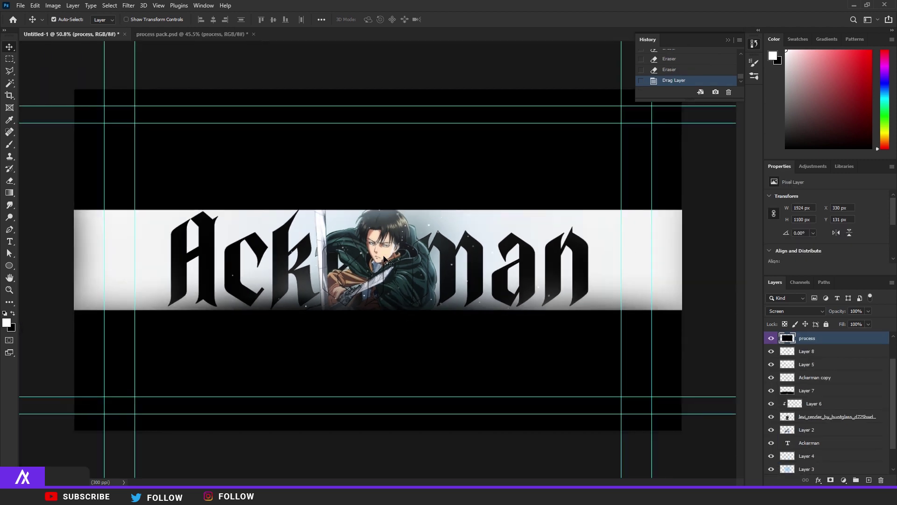
{"action": "key", "text": "ctrl+t"}
{"action": "left_click_drag", "start_coordinate": [535, 341], "coordinate": [550, 372]}
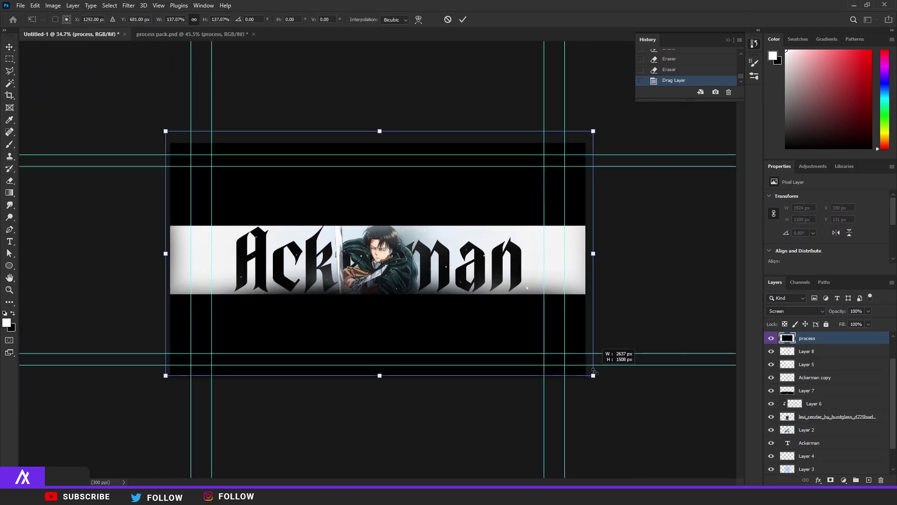
{"action": "key", "text": "Return"}
{"action": "scroll", "coordinate": [339, 252], "scroll_direction": "up", "scroll_amount": 5}
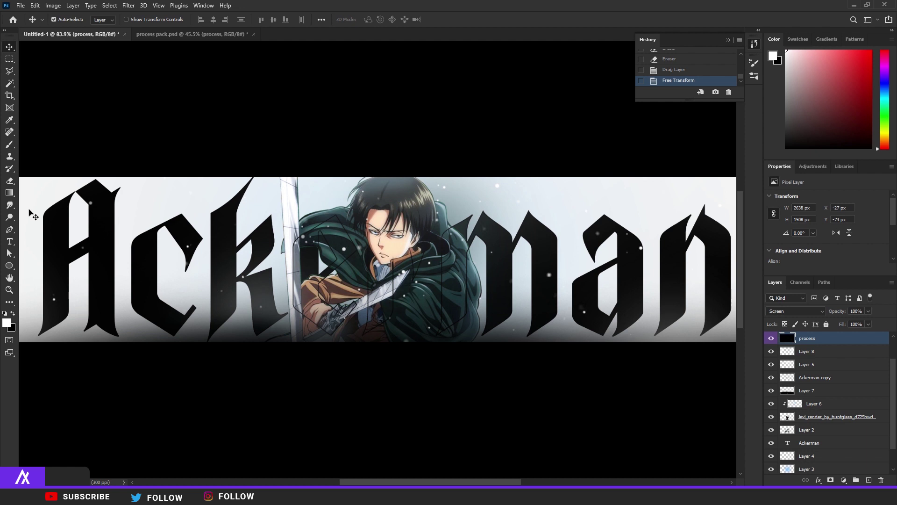
Step: Erase the particles over Levi's face and chest with the 180 px soft eraser
{"action": "left_click", "coordinate": [10, 181]}
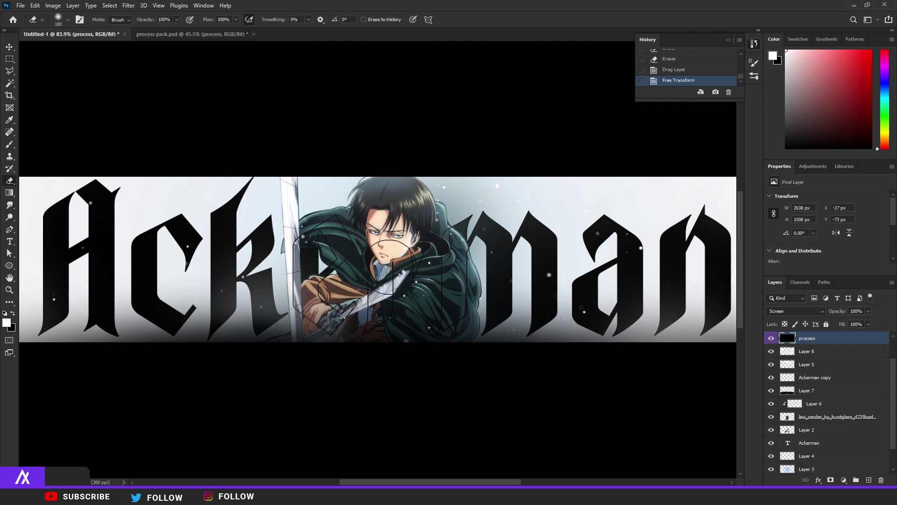
{"action": "mouse_move", "coordinate": [435, 271]}
{"action": "left_mouse_down"}
{"action": "mouse_move", "coordinate": [408, 215]}
{"action": "mouse_move", "coordinate": [334, 257]}
{"action": "mouse_move", "coordinate": [362, 283]}
{"action": "mouse_move", "coordinate": [428, 294]}
{"action": "left_mouse_up"}
{"action": "scroll", "coordinate": [405, 289], "scroll_direction": "up", "scroll_amount": 5}
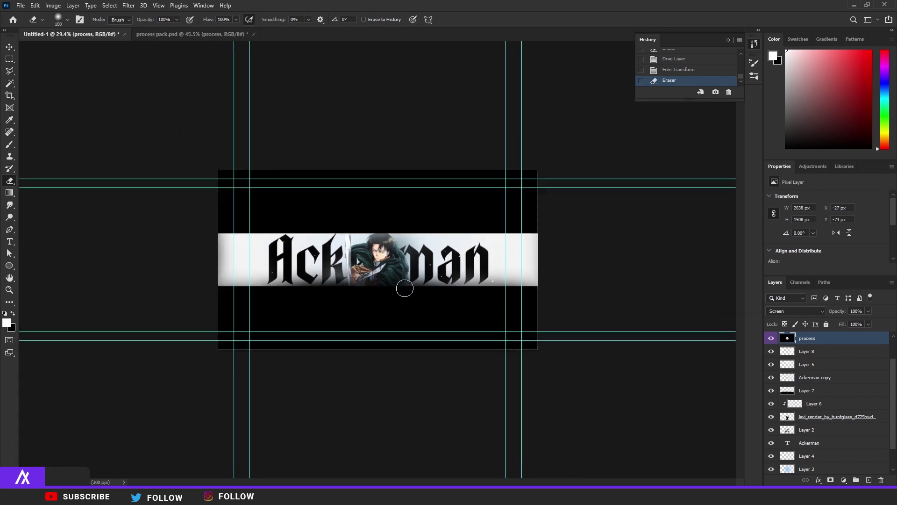
{"action": "scroll", "coordinate": [404, 288], "scroll_direction": "up", "scroll_amount": 9}
Step: Switch back to process pack.psd and preview the overlays in its lens flare group one at a time
{"action": "left_click", "coordinate": [145, 34]}
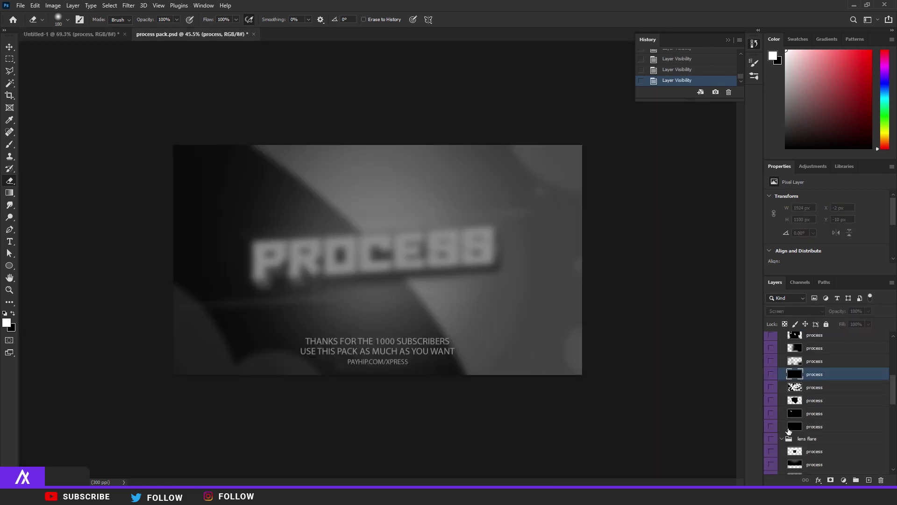
{"action": "scroll", "coordinate": [777, 416], "scroll_direction": "down", "scroll_amount": 3}
{"action": "left_click", "coordinate": [774, 394]}
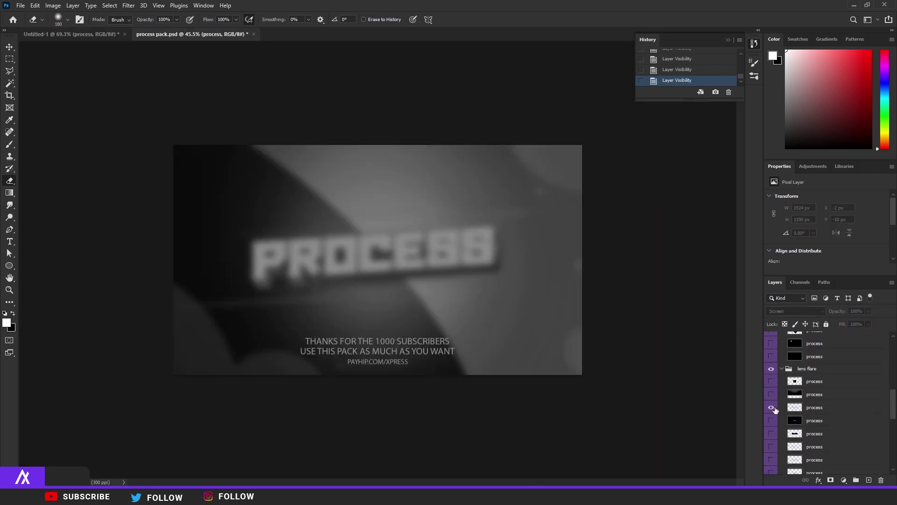
{"action": "left_click", "coordinate": [773, 421]}
{"action": "left_click", "coordinate": [773, 408]}
{"action": "left_click", "coordinate": [774, 423]}
{"action": "scroll", "coordinate": [773, 428], "scroll_direction": "down", "scroll_amount": 3}
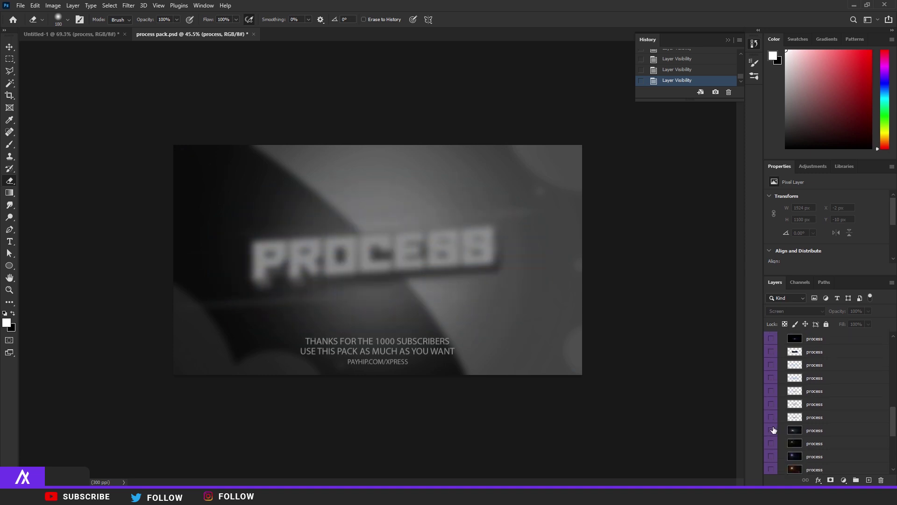
{"action": "left_click", "coordinate": [771, 430]}
{"action": "left_click", "coordinate": [771, 430]}
{"action": "scroll", "coordinate": [773, 432], "scroll_direction": "down", "scroll_amount": 3}
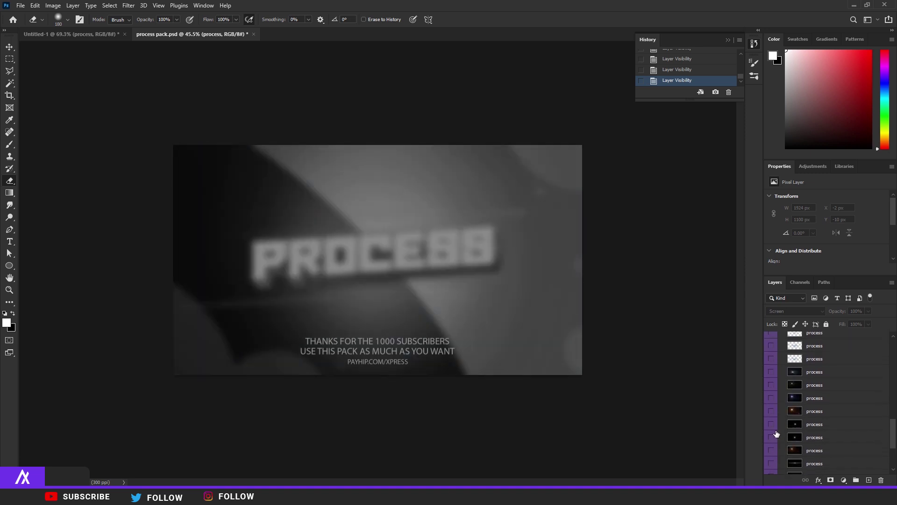
{"action": "left_click", "coordinate": [772, 411]}
{"action": "left_click", "coordinate": [772, 411]}
{"action": "left_click", "coordinate": [771, 424]}
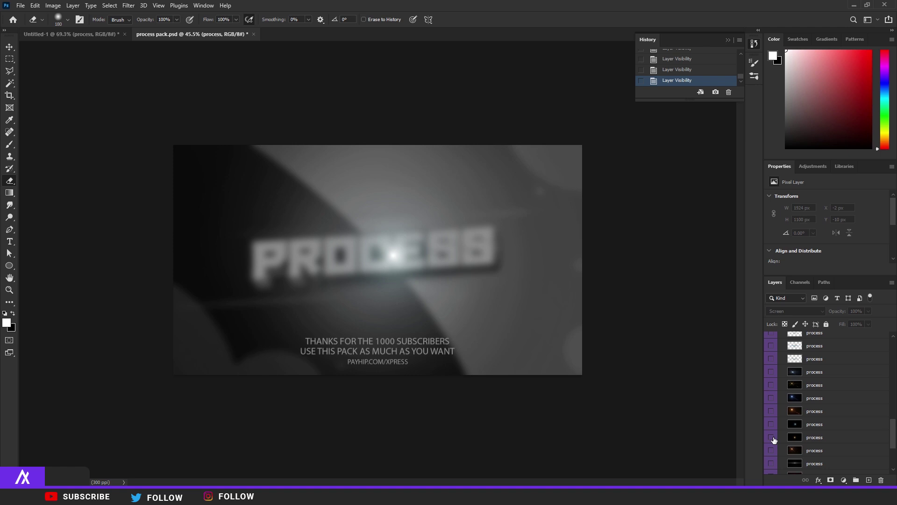
{"action": "left_click", "coordinate": [772, 437]}
{"action": "left_click", "coordinate": [772, 438]}
{"action": "left_click", "coordinate": [771, 451]}
{"action": "left_click", "coordinate": [772, 463]}
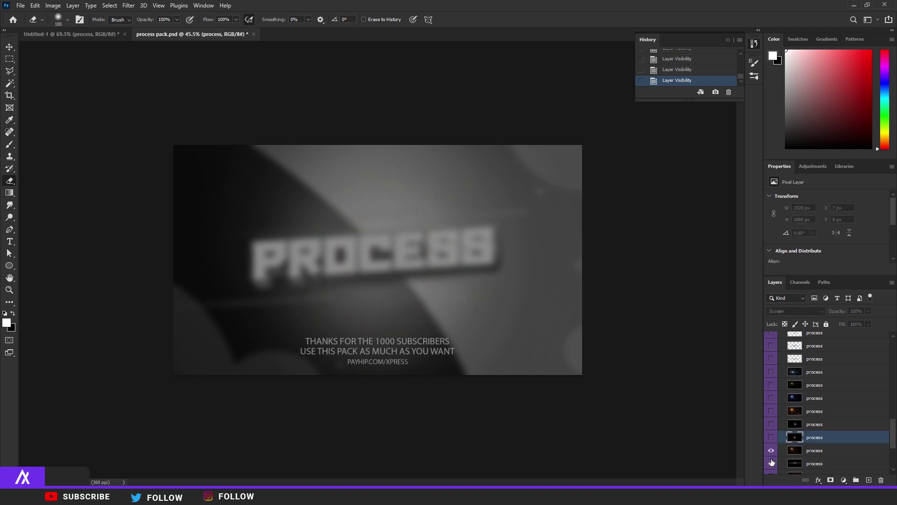
Step: Show the white horizontal streak flare in the lens flare group and copy it into the banner document
{"action": "left_click", "coordinate": [772, 451]}
{"action": "left_click", "coordinate": [772, 463]}
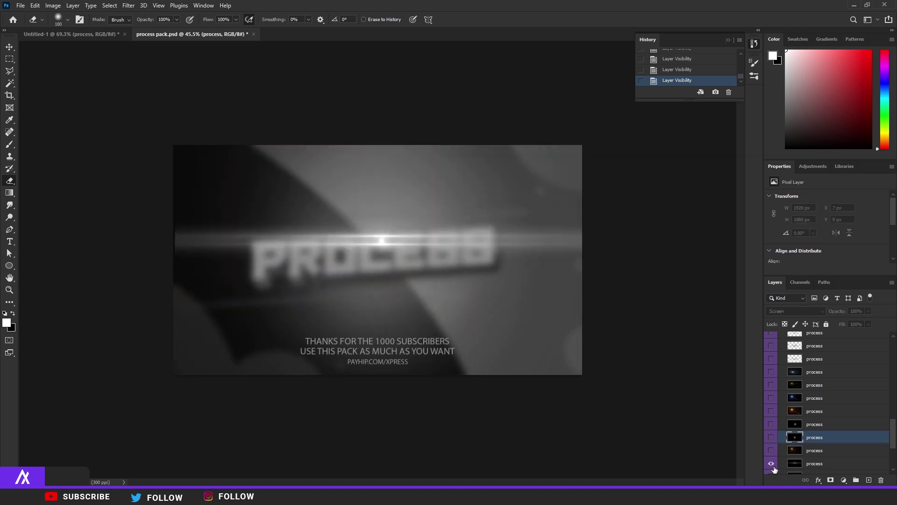
{"action": "left_click", "coordinate": [798, 467]}
{"action": "key", "text": "v"}
{"action": "mouse_move", "coordinate": [379, 241]}
{"action": "left_mouse_down"}
{"action": "mouse_move", "coordinate": [70, 14]}
{"action": "mouse_move", "coordinate": [60, 32]}
{"action": "mouse_move", "coordinate": [70, 55]}
{"action": "left_mouse_up"}
{"action": "left_click_drag", "start_coordinate": [205, 207], "coordinate": [203, 204]}
Step: Move the streak flare over the sword beside the "k", at X 64 px and Y 216 px
{"action": "scroll", "coordinate": [202, 204], "scroll_direction": "down", "scroll_amount": 4}
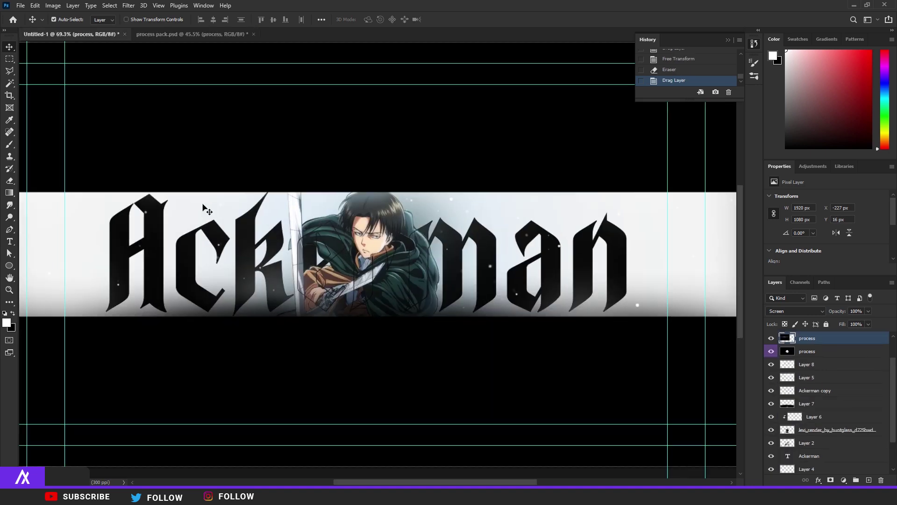
{"action": "key", "text": "ctrl+t"}
{"action": "left_click_drag", "start_coordinate": [295, 230], "coordinate": [309, 251]}
{"action": "scroll", "coordinate": [330, 251], "scroll_direction": "up", "scroll_amount": 6}
{"action": "key", "text": "Return"}
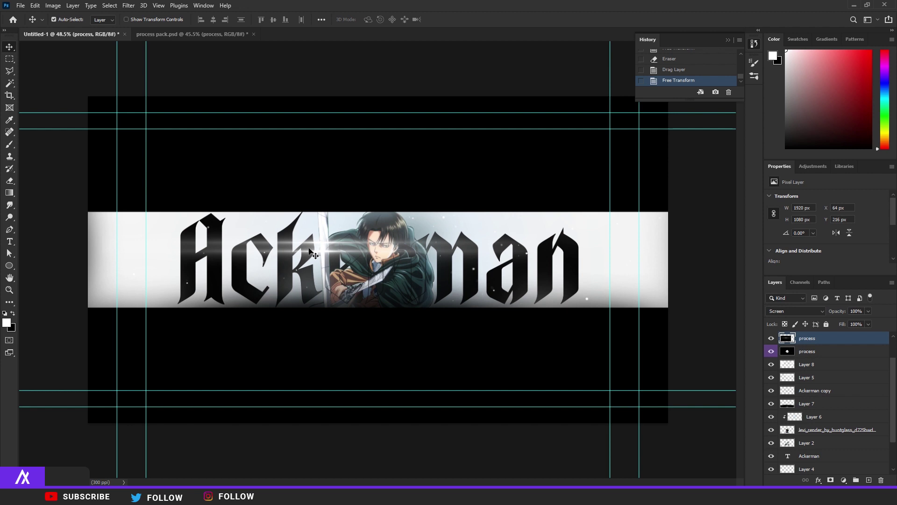
Step: Erase the part of the streak flare that crosses Levi's face with the 180 px soft eraser
{"action": "scroll", "coordinate": [84, 201], "scroll_direction": "up", "scroll_amount": 3}
{"action": "left_click", "coordinate": [10, 181]}
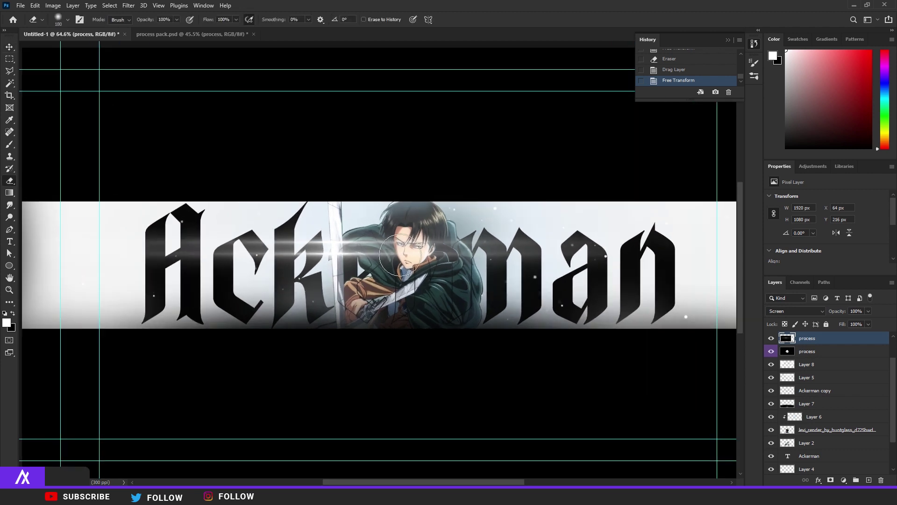
{"action": "scroll", "coordinate": [421, 255], "scroll_direction": "up", "scroll_amount": 5}
{"action": "left_click", "coordinate": [392, 232]}
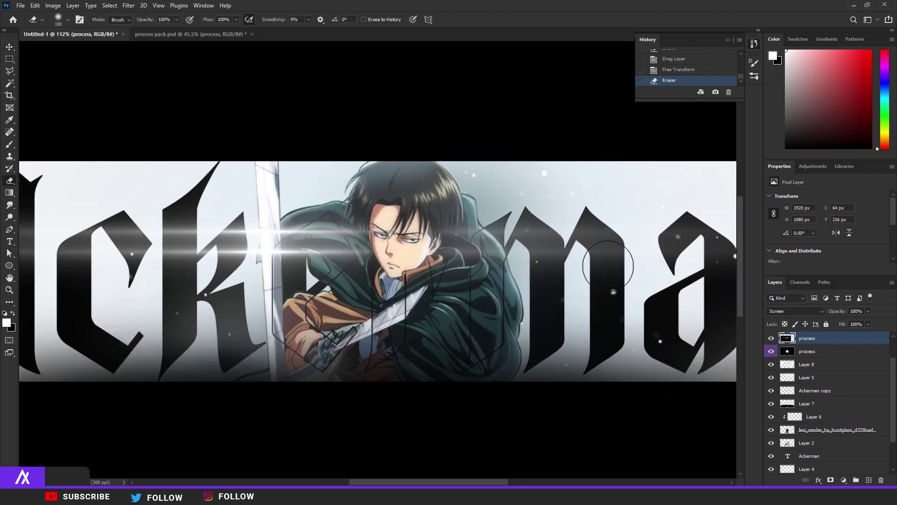
{"action": "scroll", "coordinate": [608, 266], "scroll_direction": "down", "scroll_amount": 5}
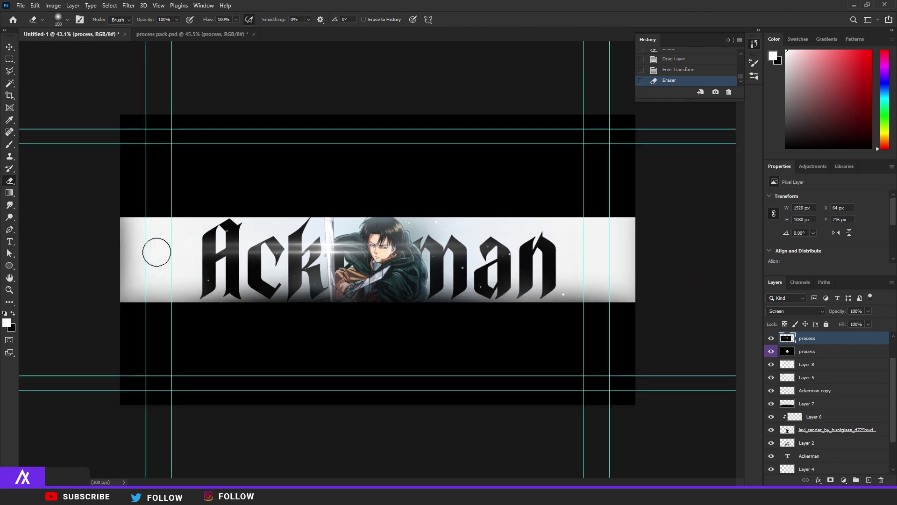
{"action": "scroll", "coordinate": [164, 252], "scroll_direction": "down", "scroll_amount": 1}
{"action": "scroll", "coordinate": [112, 255], "scroll_direction": "up", "scroll_amount": 3}
{"action": "scroll", "coordinate": [279, 287], "scroll_direction": "down", "scroll_amount": 4}
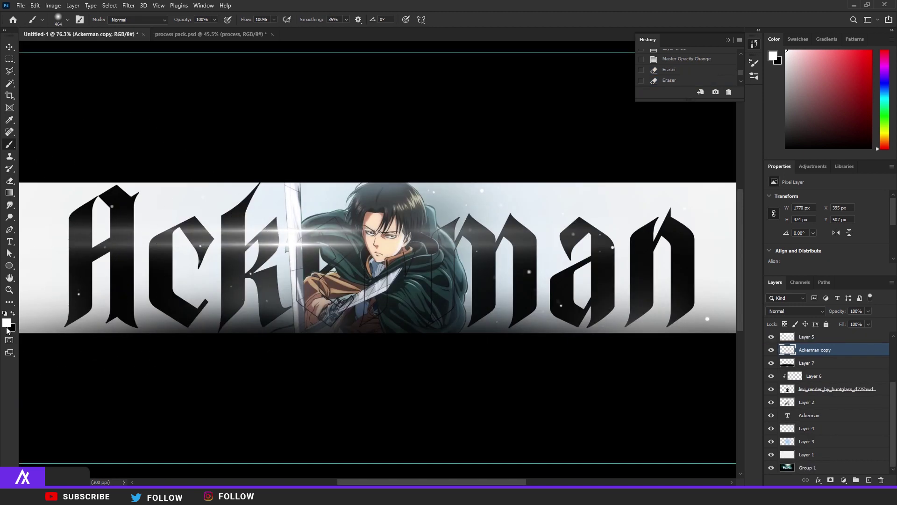
Step: Set the foreground colour to turquoise 54d9df
{"action": "key", "text": "i"}
{"action": "left_click", "coordinate": [6, 323]}
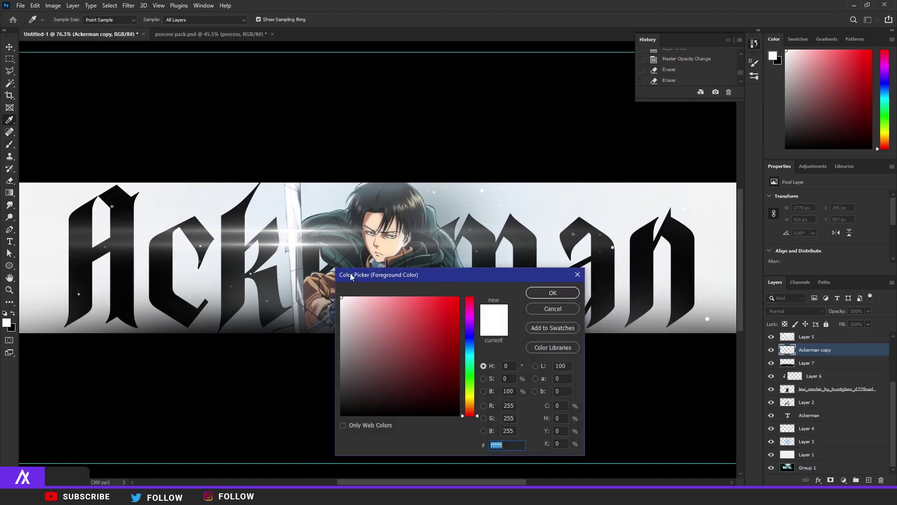
{"action": "left_click", "coordinate": [344, 243]}
{"action": "left_click", "coordinate": [339, 235]}
{"action": "left_click", "coordinate": [415, 311]}
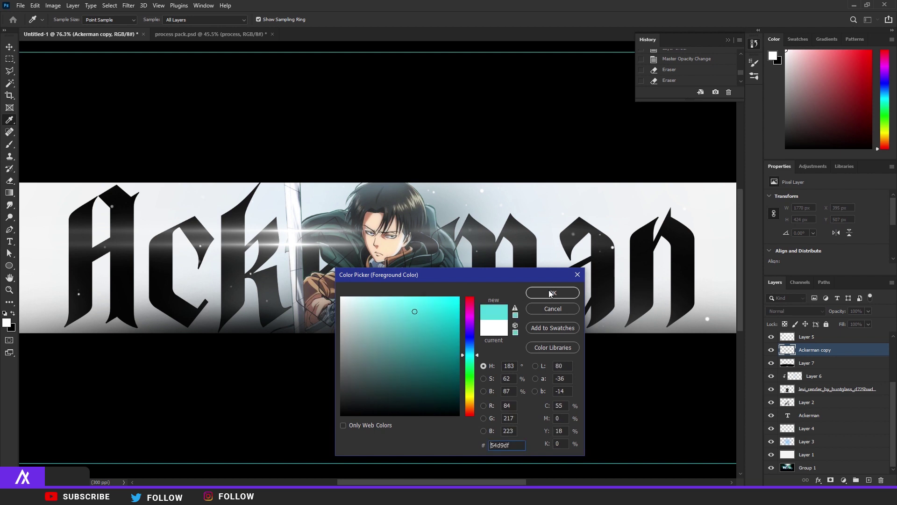
{"action": "left_click", "coordinate": [549, 291]}
Step: Add a layer above Layer 4 and paint soft turquoise glows behind the "m", above "ck", around the "A" and at the strip's lower-right end
{"action": "left_click", "coordinate": [834, 445]}
{"action": "left_click", "coordinate": [837, 432]}
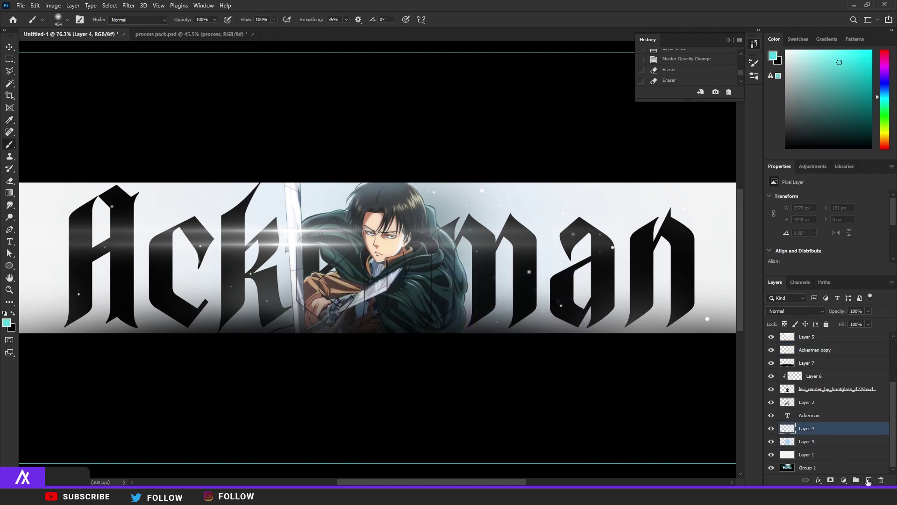
{"action": "left_click", "coordinate": [868, 480]}
{"action": "scroll", "coordinate": [504, 307], "scroll_direction": "down", "scroll_amount": 3}
{"action": "left_click_drag", "start_coordinate": [470, 292], "coordinate": [432, 278]}
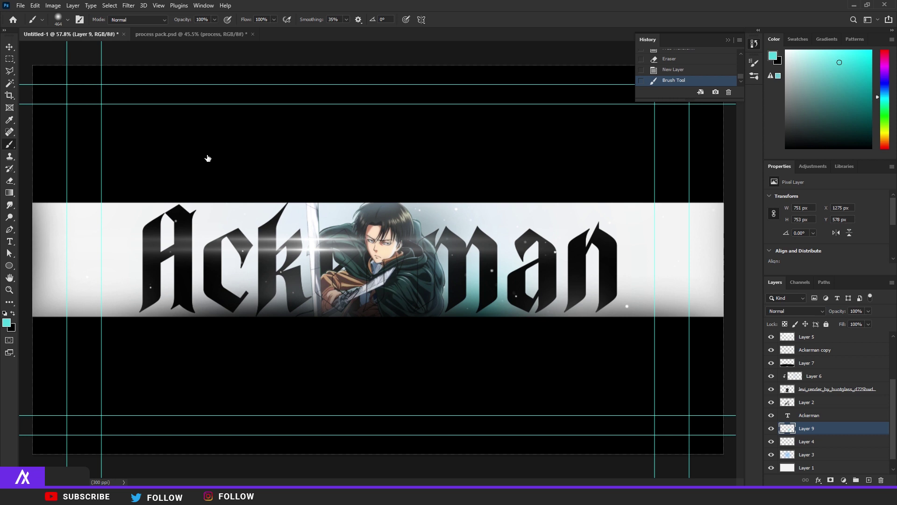
{"action": "left_click", "coordinate": [247, 175]}
{"action": "left_click", "coordinate": [330, 174]}
{"action": "mouse_move", "coordinate": [165, 301]}
{"action": "left_mouse_down"}
{"action": "mouse_move", "coordinate": [111, 297]}
{"action": "mouse_move", "coordinate": [163, 273]}
{"action": "left_mouse_up"}
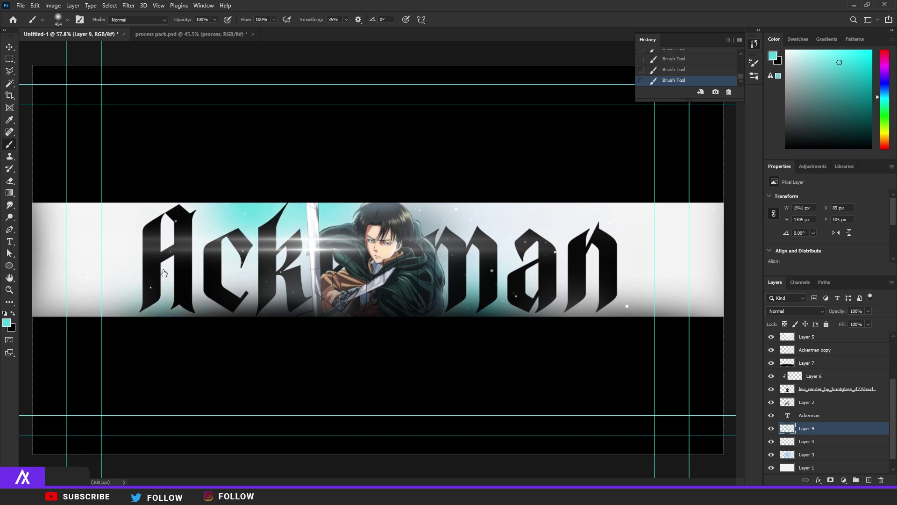
{"action": "left_click_drag", "start_coordinate": [649, 291], "coordinate": [714, 299]}
Step: Keep the turquoise glow layer's blend mode at Normal and lower its opacity to 67%
{"action": "left_click", "coordinate": [795, 311]}
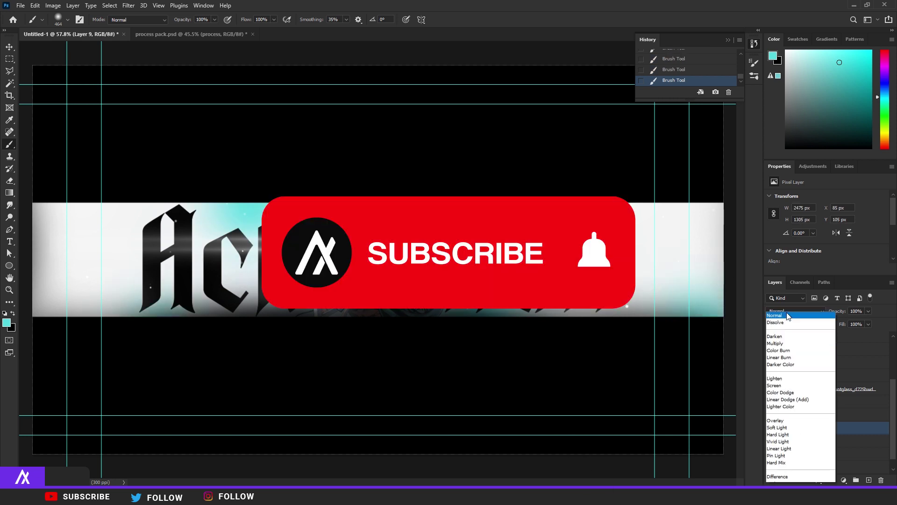
{"action": "left_click", "coordinate": [796, 263]}
{"action": "left_click", "coordinate": [868, 310]}
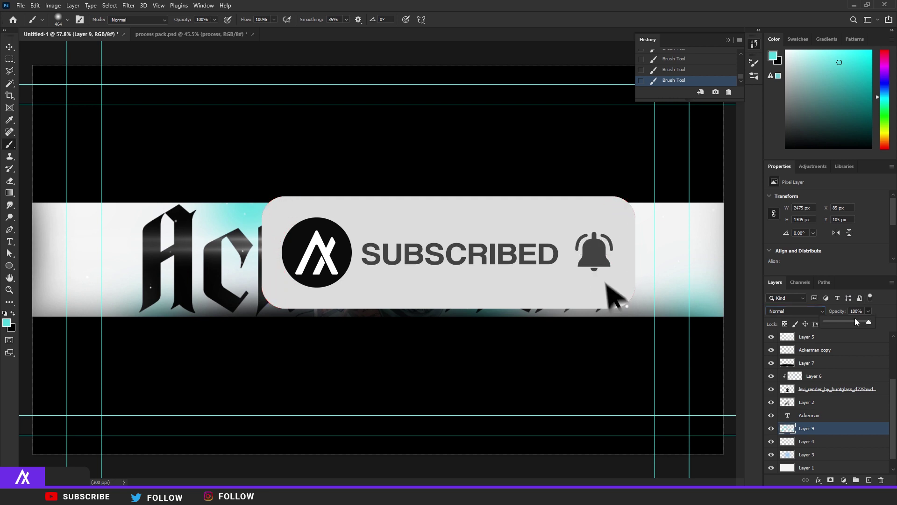
{"action": "left_click", "coordinate": [855, 320]}
Step: Enlarge the turquoise glow layer to about 2591 × 1429 px
{"action": "scroll", "coordinate": [533, 267], "scroll_direction": "down", "scroll_amount": 6}
{"action": "key", "text": "ctrl+t"}
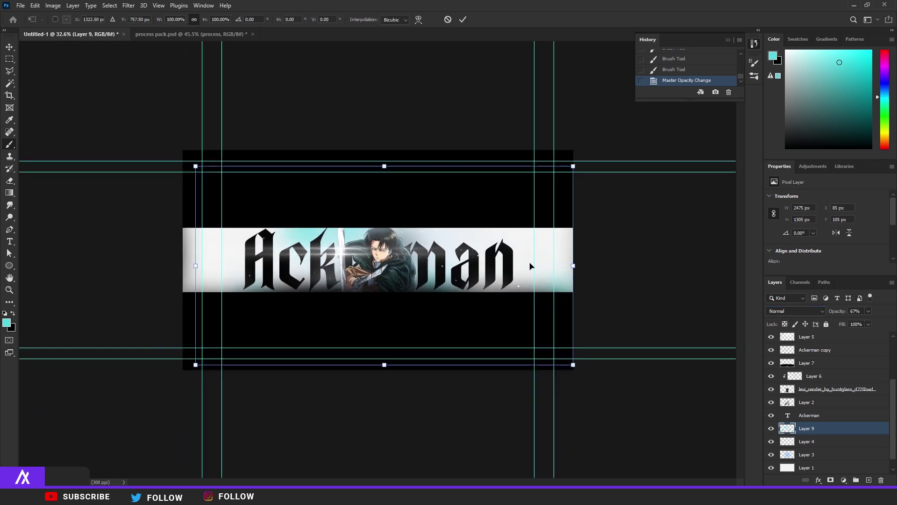
{"action": "mouse_move", "coordinate": [573, 366]}
{"action": "left_mouse_down"}
{"action": "mouse_move", "coordinate": [582, 383]}
{"action": "mouse_move", "coordinate": [602, 377]}
{"action": "mouse_move", "coordinate": [514, 350]}
{"action": "mouse_move", "coordinate": [575, 348]}
{"action": "mouse_move", "coordinate": [541, 351]}
{"action": "left_mouse_up"}
{"action": "key", "text": "Return"}
{"action": "key", "text": "b"}
{"action": "key", "text": "ctrl+0"}
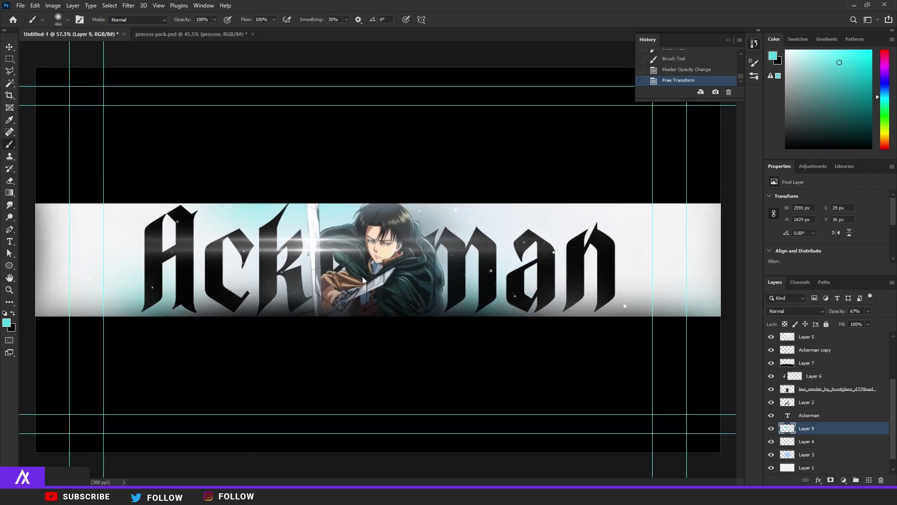
Step: Add another layer above the turquoise glow layer and choose a light orange foreground colour based on Levi's brown jacket
{"action": "left_click", "coordinate": [869, 480]}
{"action": "left_click", "coordinate": [7, 323]}
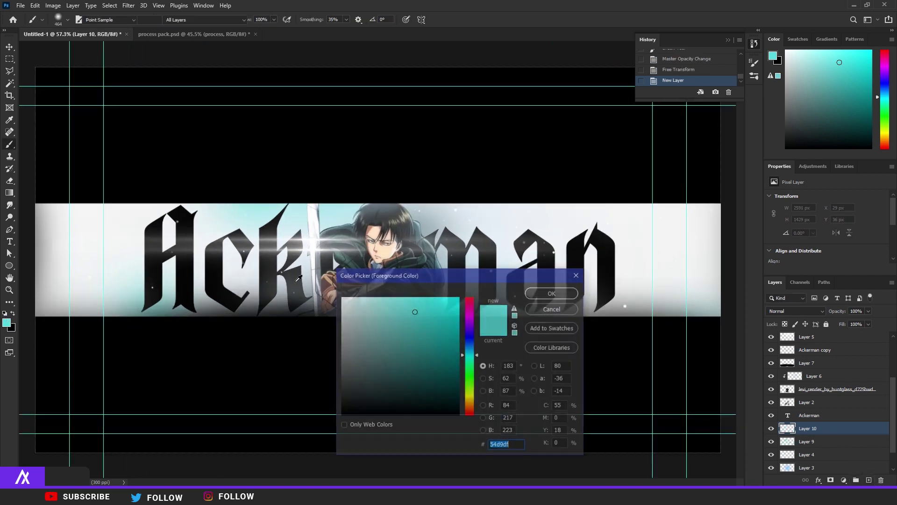
{"action": "left_click", "coordinate": [331, 279]}
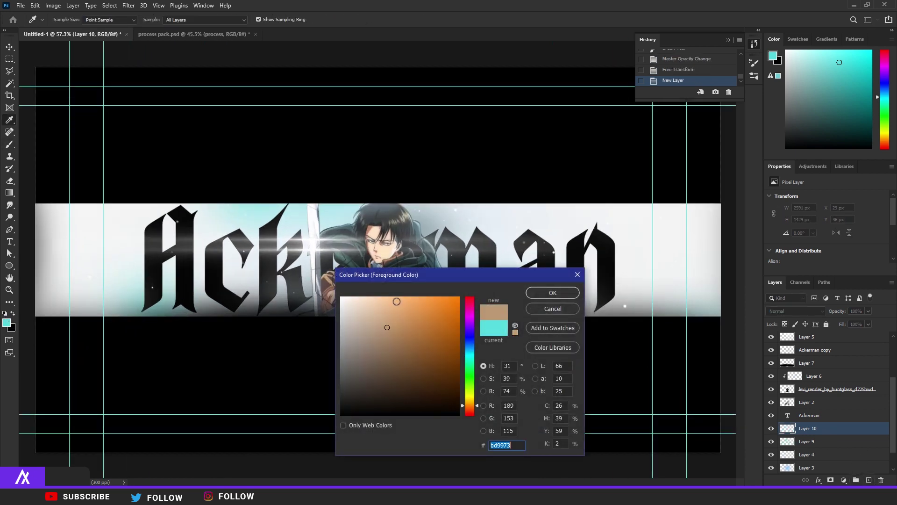
{"action": "left_click", "coordinate": [536, 300]}
{"action": "left_click", "coordinate": [552, 292]}
{"action": "key", "text": "b"}
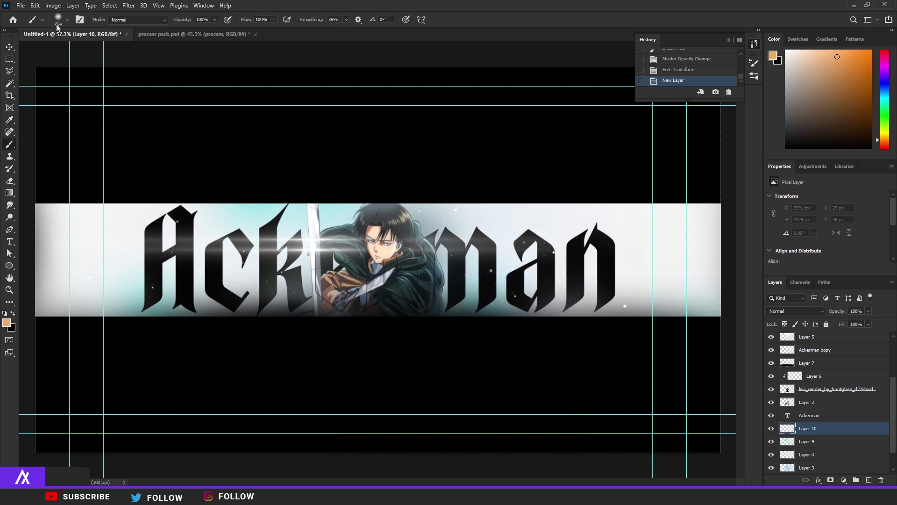
Step: Paint a soft light orange glow behind the lettering on the new layer
{"action": "left_click", "coordinate": [67, 19]}
{"action": "left_click", "coordinate": [324, 14]}
{"action": "left_click", "coordinate": [321, 379]}
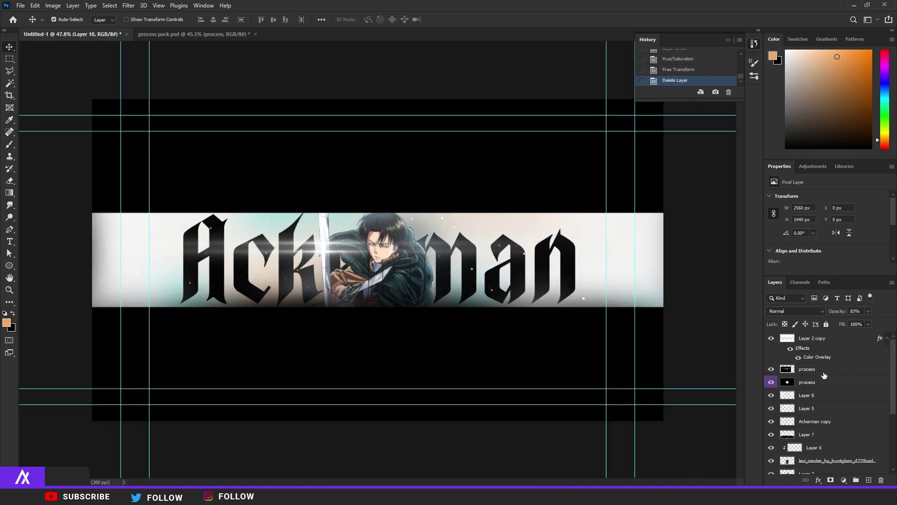
Step: Duplicate all layers from the upper process layer down to Layer 1 and merge the copies into one layer
{"action": "left_click", "coordinate": [824, 373]}
{"action": "scroll", "coordinate": [818, 406], "scroll_direction": "down", "scroll_amount": 4}
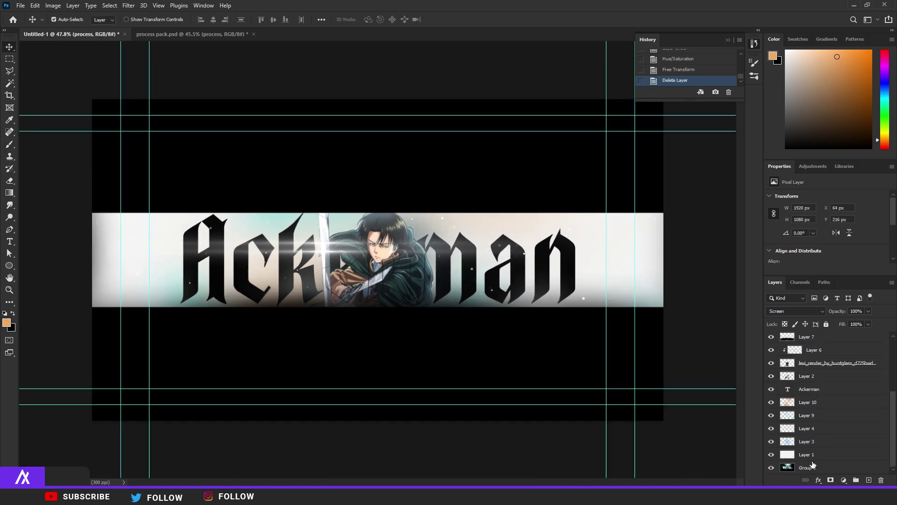
{"action": "left_click", "coordinate": [815, 459], "text": "shift"}
{"action": "key", "text": "ctrl+j"}
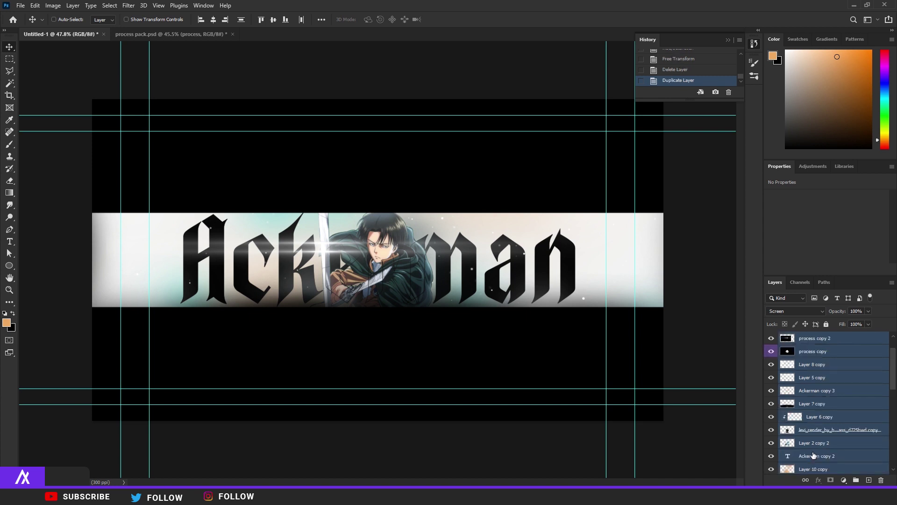
{"action": "key", "text": "ctrl+e"}
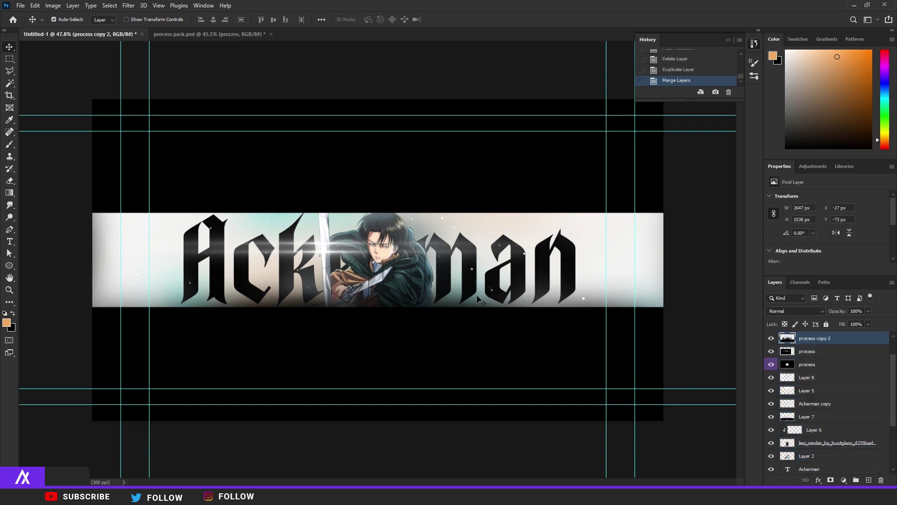
Step: Duplicate the merged layer and, in the Camera Raw Filter, set temperature to -5, tint to +5 and contrast to +22
{"action": "scroll", "coordinate": [820, 346], "scroll_direction": "up", "scroll_amount": 1}
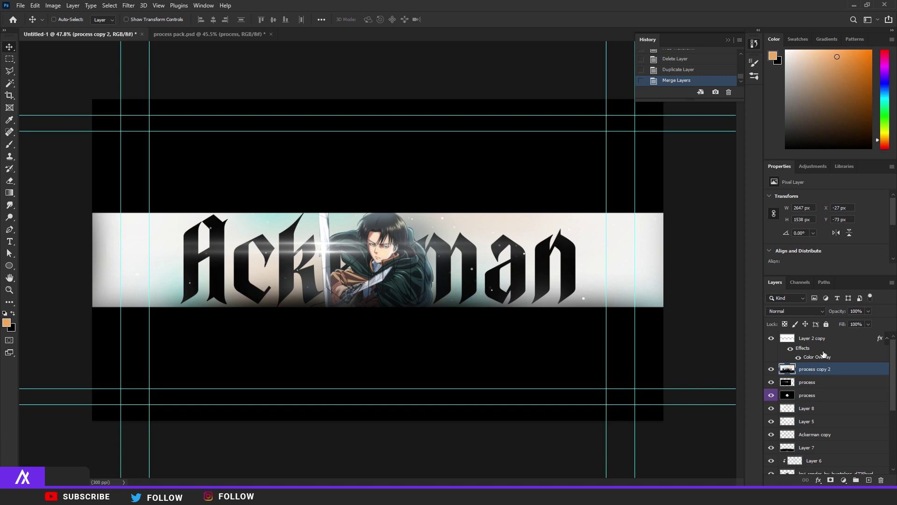
{"action": "key", "text": "ctrl+j"}
{"action": "left_click", "coordinate": [129, 6]}
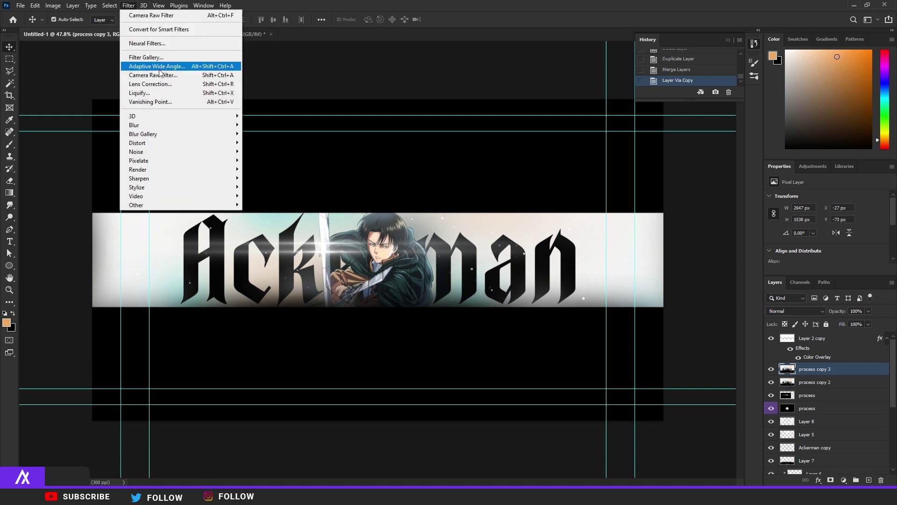
{"action": "left_click", "coordinate": [170, 75]}
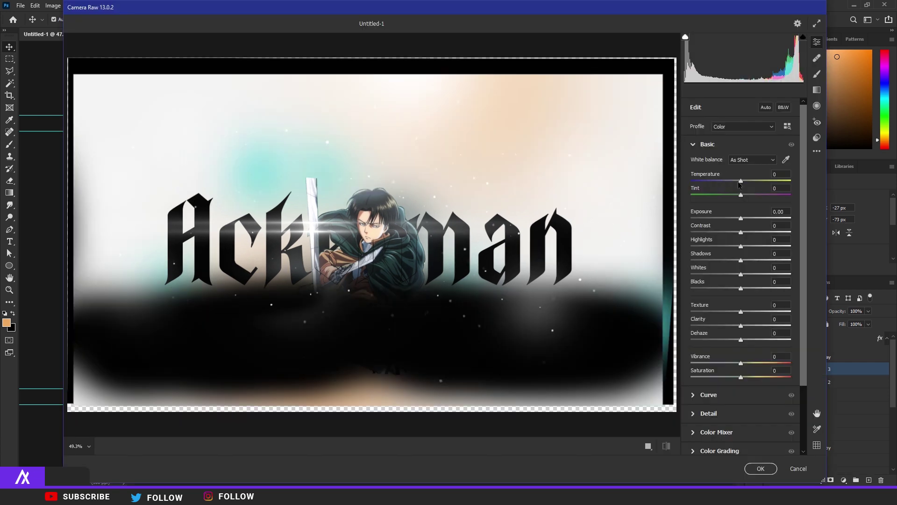
{"action": "left_click_drag", "start_coordinate": [740, 184], "coordinate": [747, 196]}
{"action": "left_click_drag", "start_coordinate": [741, 234], "coordinate": [751, 234]}
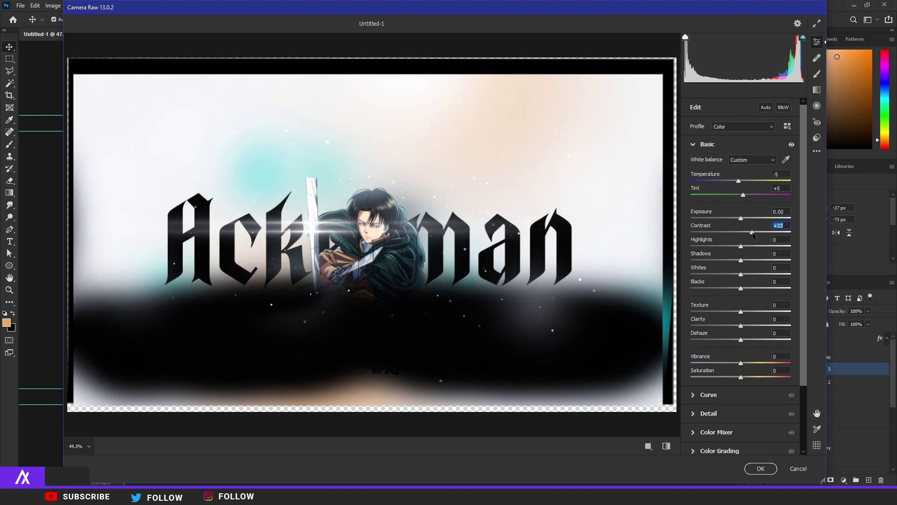
Step: Compare before and after side by side, centred on Levi, and set shadows to -7 and whites to +11
{"action": "scroll", "coordinate": [332, 243], "scroll_direction": "up", "scroll_amount": 2}
{"action": "left_click", "coordinate": [648, 447]}
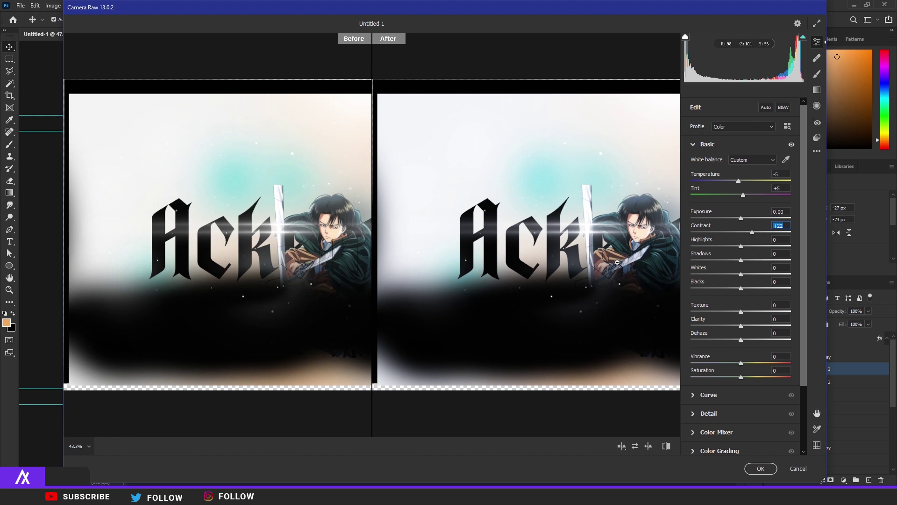
{"action": "left_click_drag", "start_coordinate": [630, 258], "coordinate": [545, 268]}
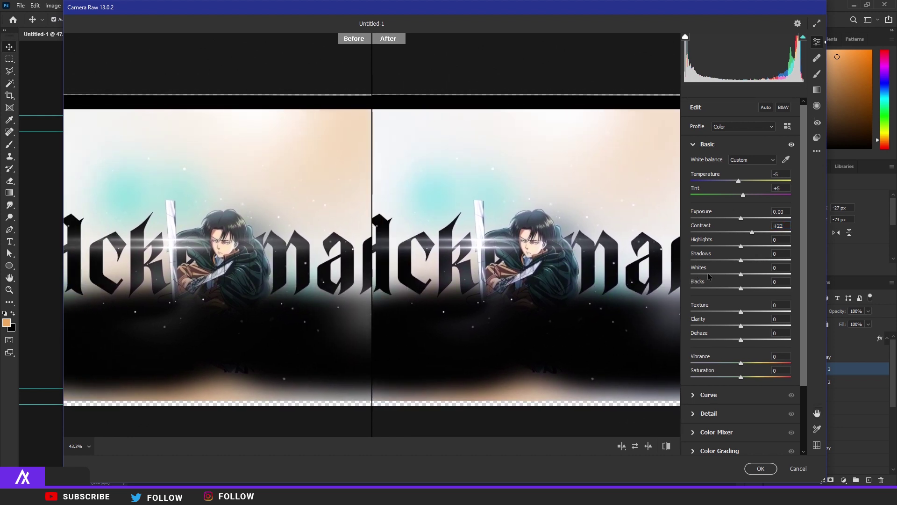
{"action": "mouse_move", "coordinate": [741, 260]}
{"action": "left_mouse_down"}
{"action": "mouse_move", "coordinate": [731, 261]}
{"action": "mouse_move", "coordinate": [746, 277]}
{"action": "left_mouse_up"}
Step: Raise the tone curve's highlights to +7 and slightly lower its darks
{"action": "scroll", "coordinate": [735, 337], "scroll_direction": "down", "scroll_amount": 3}
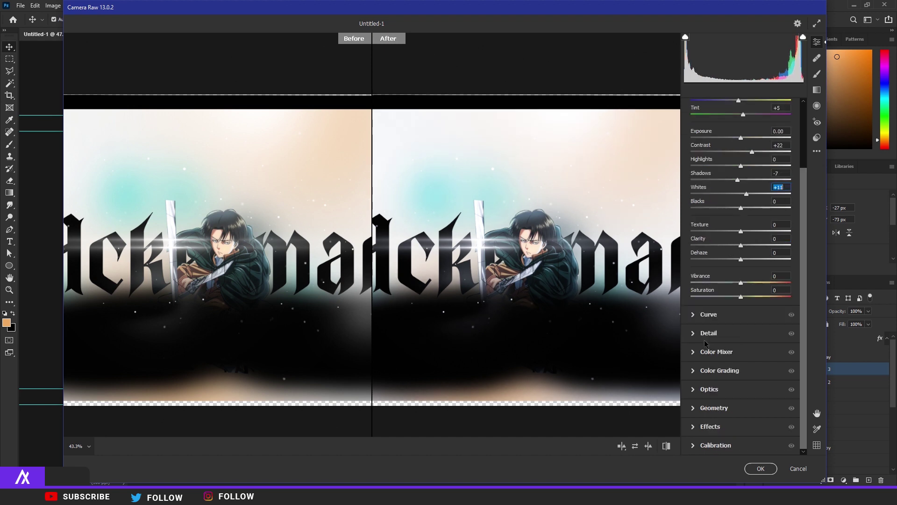
{"action": "left_click", "coordinate": [699, 317]}
{"action": "left_click_drag", "start_coordinate": [741, 320], "coordinate": [747, 323]}
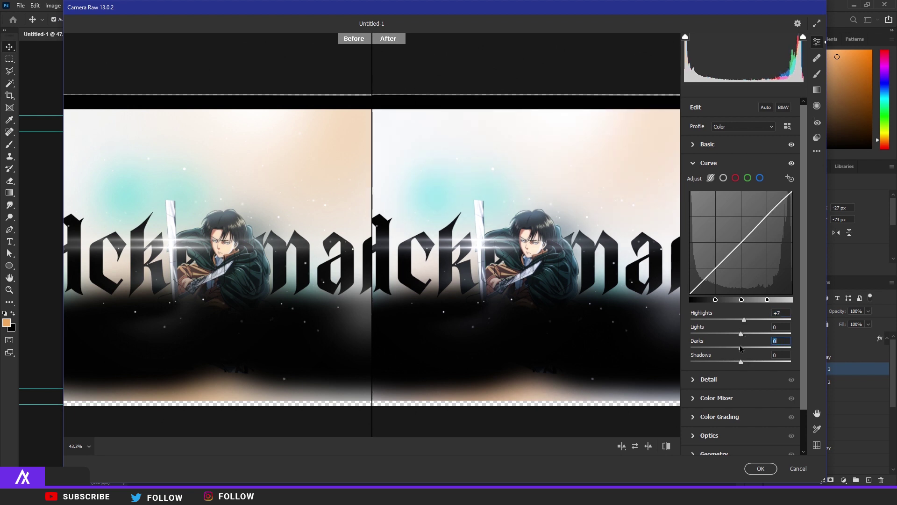
{"action": "left_click_drag", "start_coordinate": [740, 348], "coordinate": [738, 348]}
{"action": "scroll", "coordinate": [729, 365], "scroll_direction": "down", "scroll_amount": 1}
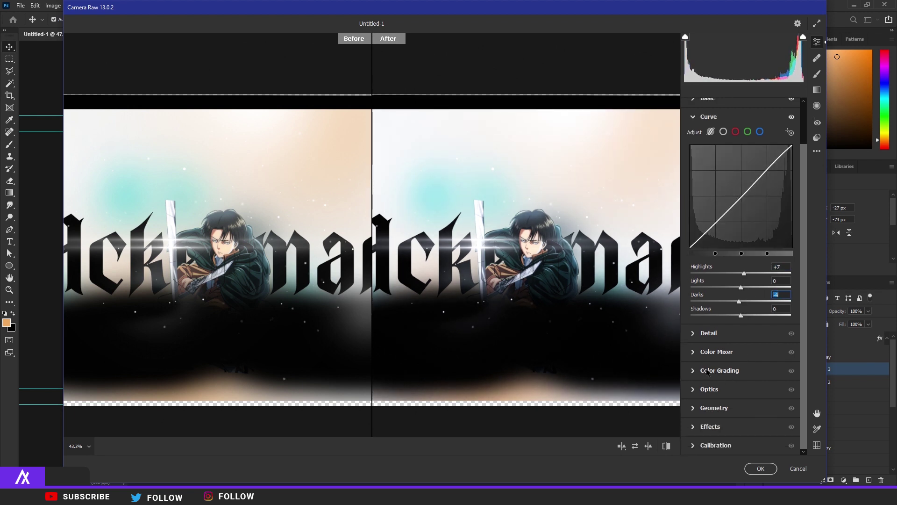
Step: In the colour mixer, set saturation to reds +21, oranges +5, aquas +26, blues +13, and luminance to aquas -24, blues -19
{"action": "left_click", "coordinate": [690, 353]}
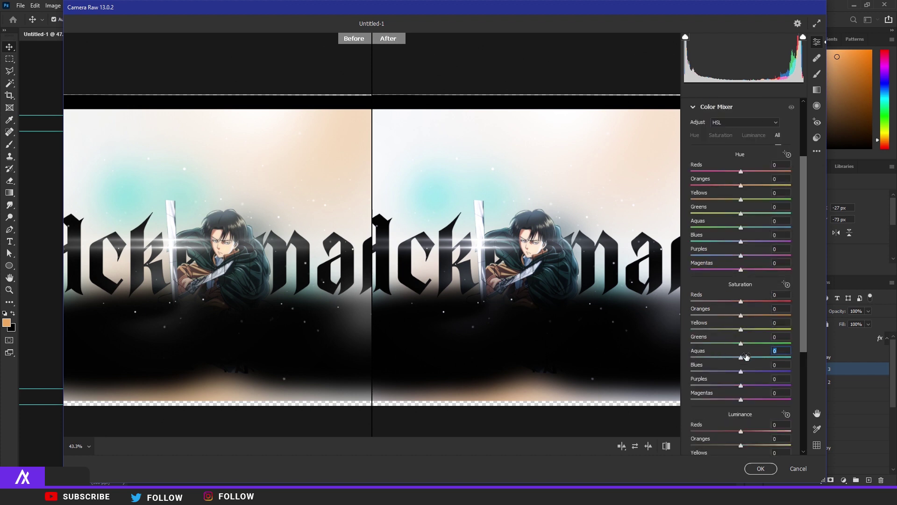
{"action": "left_click_drag", "start_coordinate": [765, 362], "coordinate": [755, 364]}
{"action": "left_click_drag", "start_coordinate": [740, 229], "coordinate": [737, 231]}
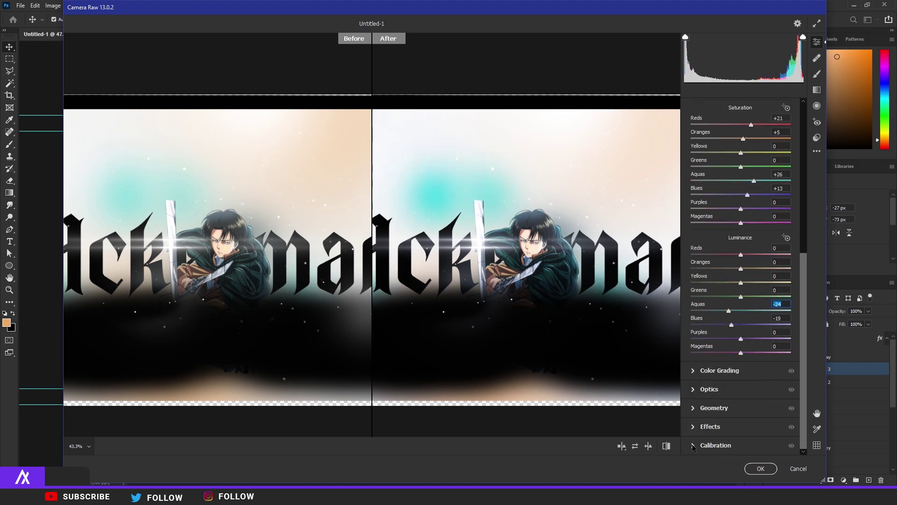
Step: Calibrate blue primary hue to -19, green to +20, red to -25 and shadow tint to +37, and apply the filter
{"action": "left_click", "coordinate": [693, 445]}
{"action": "left_click_drag", "start_coordinate": [737, 433], "coordinate": [731, 433]}
{"action": "left_click_drag", "start_coordinate": [741, 395], "coordinate": [753, 392]}
{"action": "left_click_drag", "start_coordinate": [741, 347], "coordinate": [761, 319]}
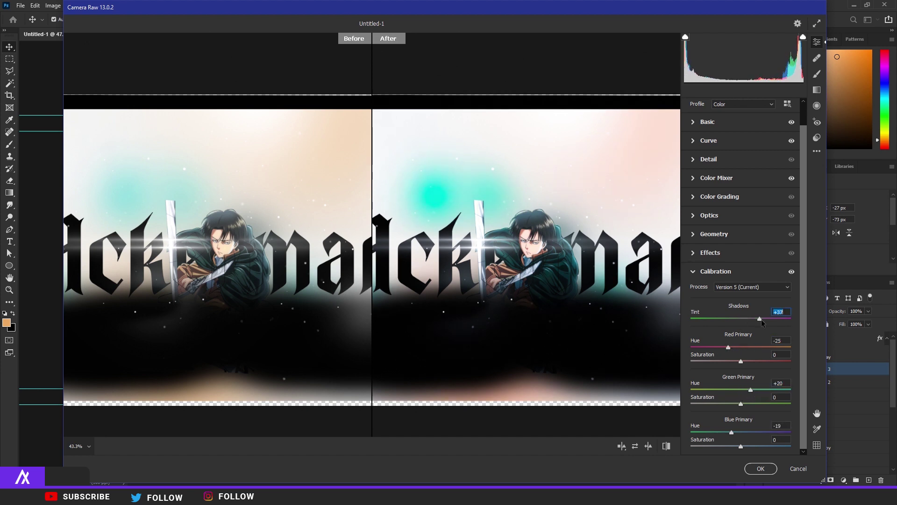
{"action": "left_click", "coordinate": [760, 468]}
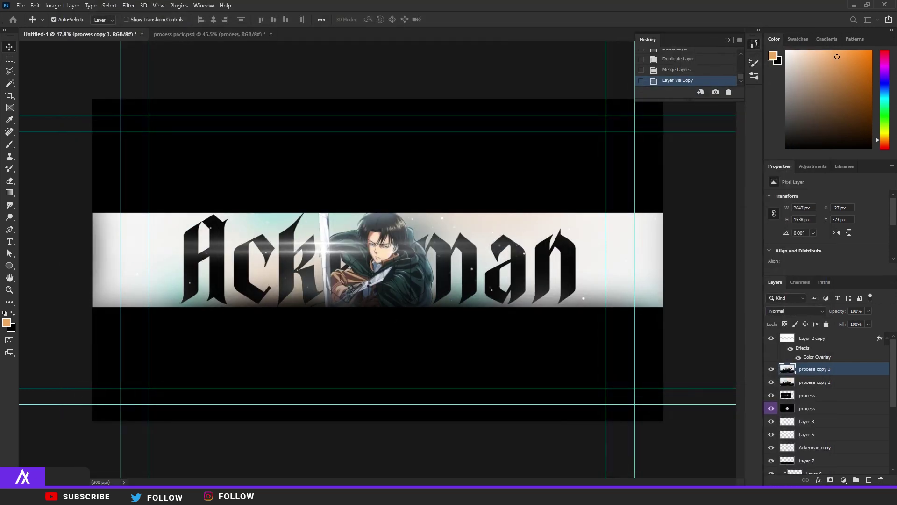
Step: Inspect the graded banner up close and merge the filtered layer with the unfiltered copy beneath it
{"action": "scroll", "coordinate": [262, 284], "scroll_direction": "up", "scroll_amount": 5}
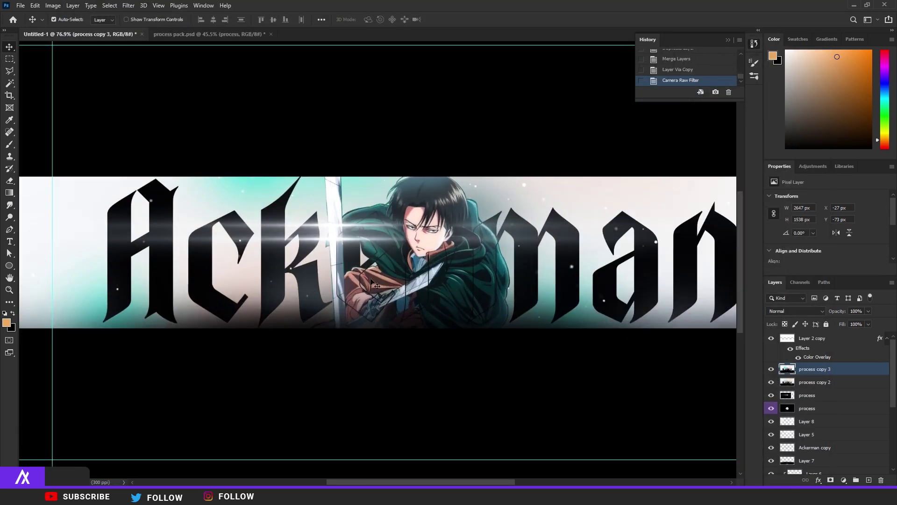
{"action": "scroll", "coordinate": [375, 283], "scroll_direction": "down", "scroll_amount": 5}
{"action": "scroll", "coordinate": [388, 306], "scroll_direction": "up", "scroll_amount": 3}
{"action": "key", "text": "ctrl+e"}
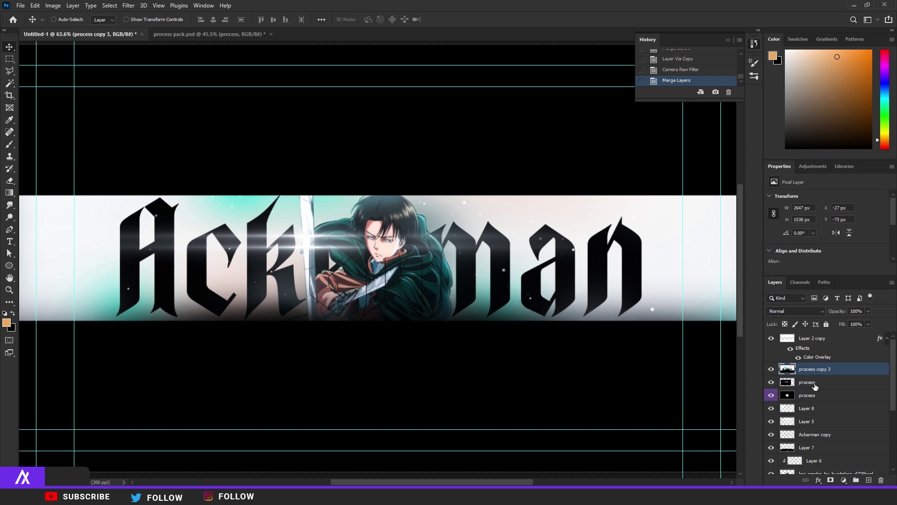
Step: Apply Camera Raw's High Contrast & Detail preset to a duplicate of the merged layer, reduce its opacity and merge it down
{"action": "key", "text": "ctrl+j"}
{"action": "left_click", "coordinate": [129, 5]}
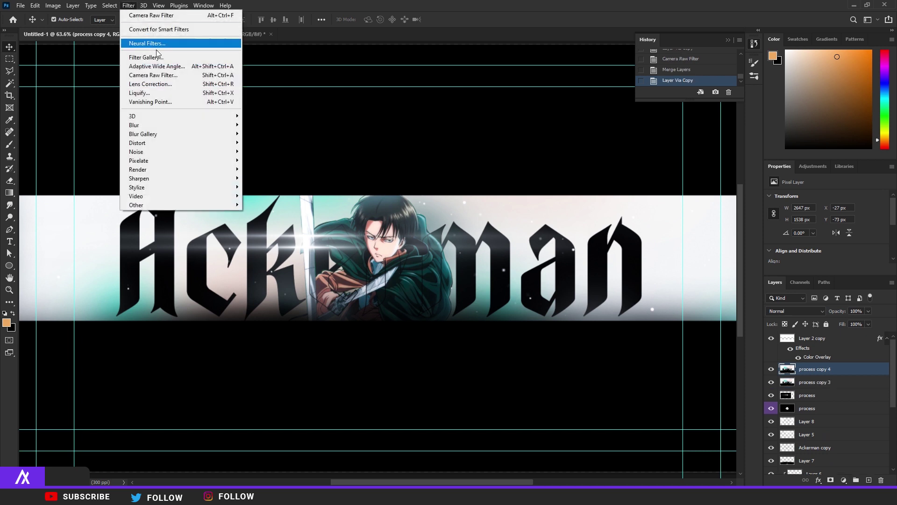
{"action": "left_click", "coordinate": [160, 77]}
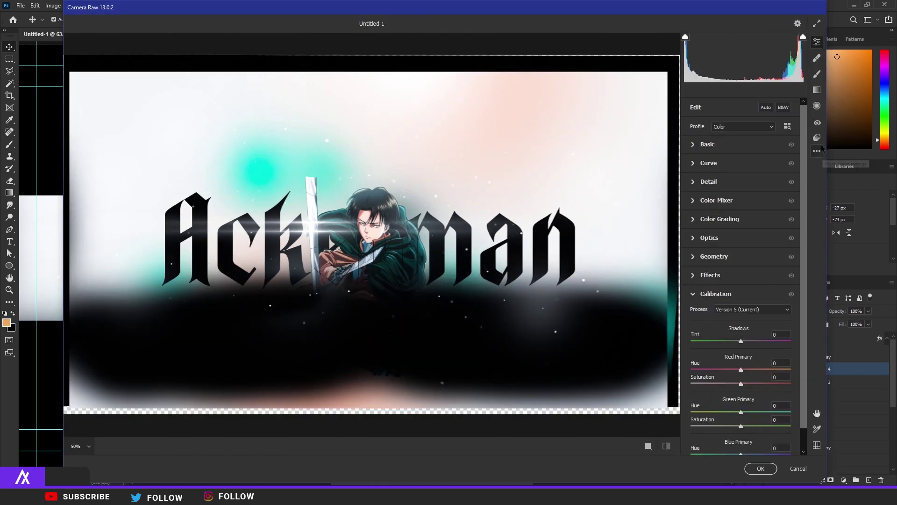
{"action": "left_click", "coordinate": [816, 137]}
{"action": "left_click", "coordinate": [719, 169]}
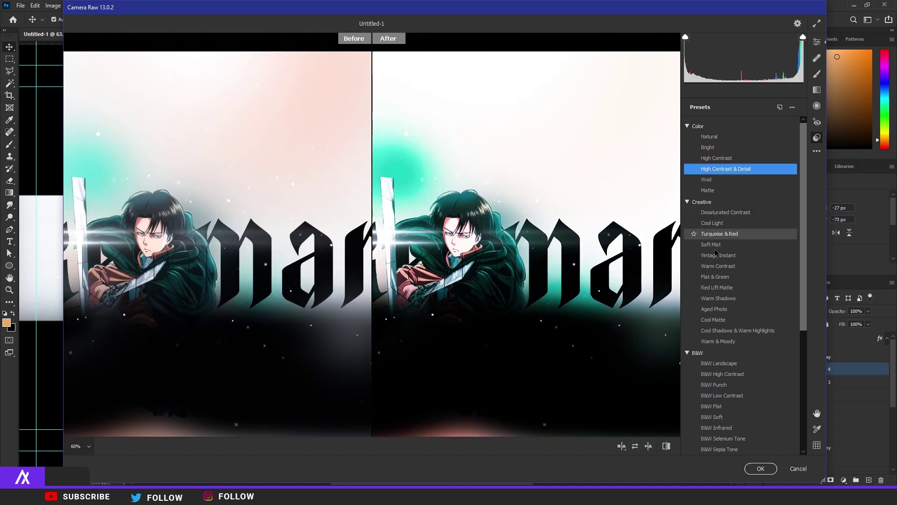
{"action": "left_click", "coordinate": [760, 469]}
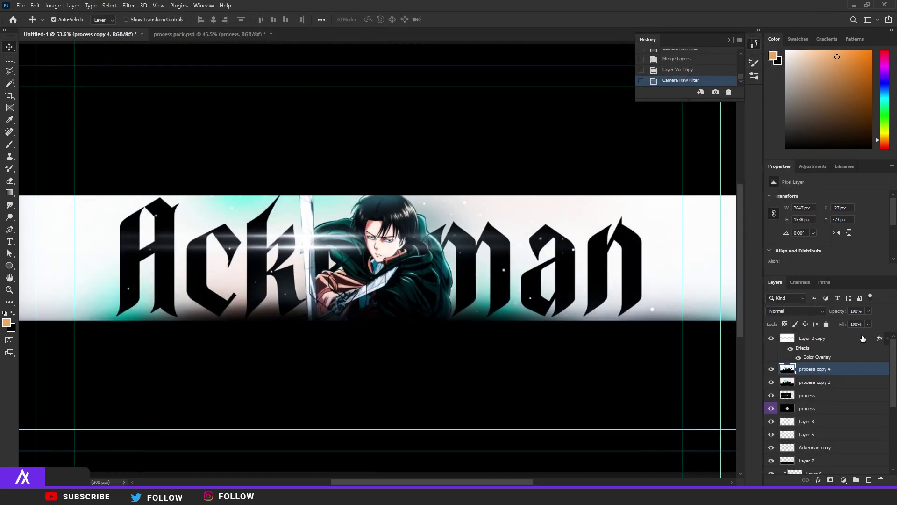
{"action": "left_click_drag", "start_coordinate": [849, 321], "coordinate": [845, 321]}
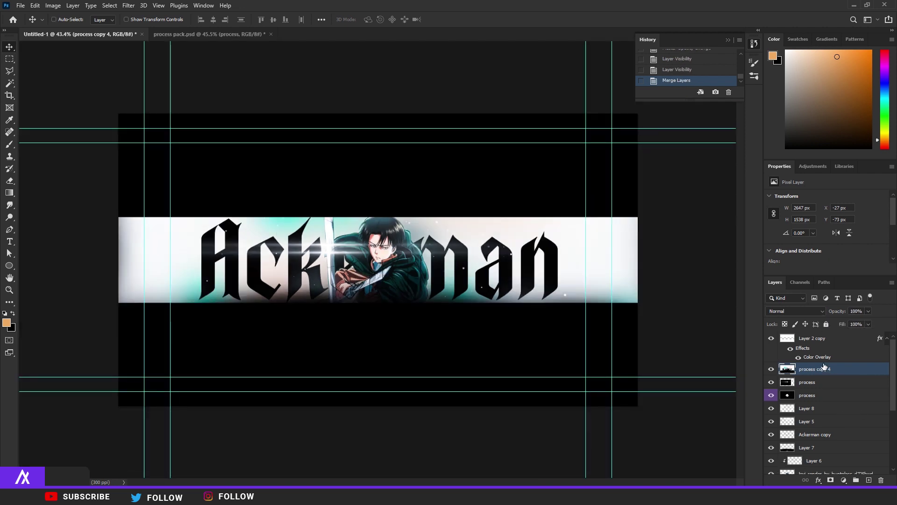
Step: Duplicate the merged layer and limit the copy's blending to the red channel by disabling green and blue
{"action": "key", "text": "ctrl+j"}
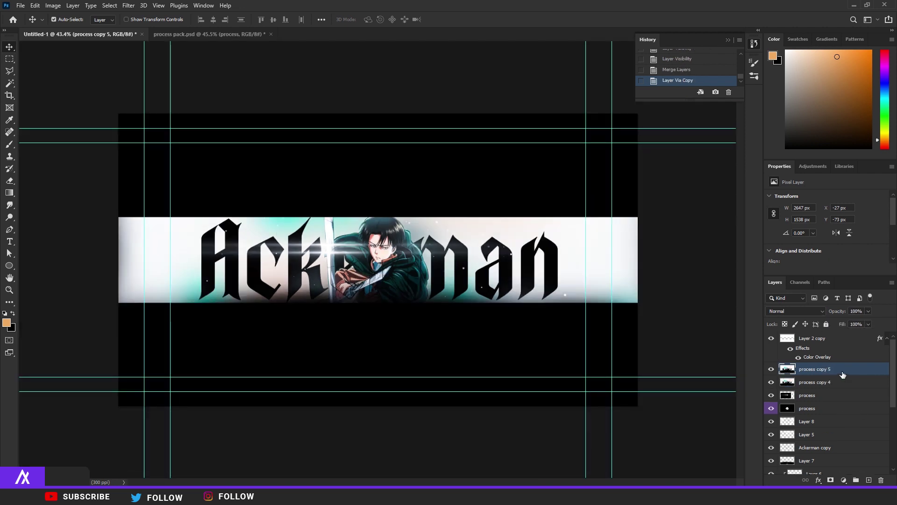
{"action": "double_click", "coordinate": [842, 374]}
{"action": "left_click", "coordinate": [718, 261]}
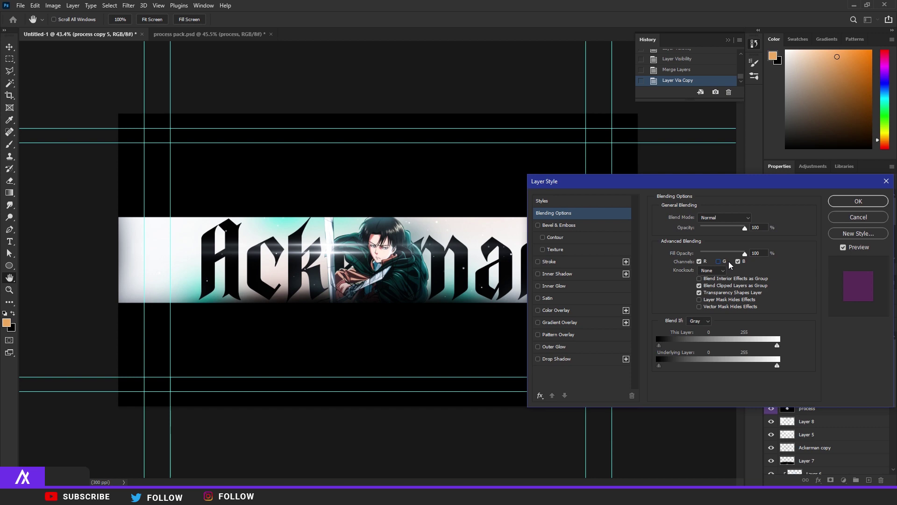
{"action": "left_click", "coordinate": [737, 262]}
{"action": "left_click", "coordinate": [858, 201]}
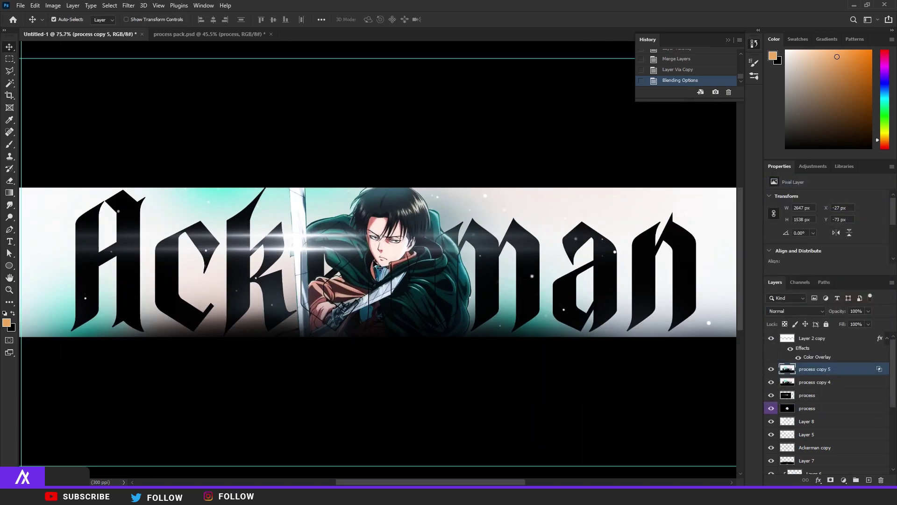
Step: Nudge the red-channel copy 2 px to the right for a chromatic aberration effect and merge it with the layer beneath
{"action": "scroll", "coordinate": [379, 267], "scroll_direction": "up", "scroll_amount": 2}
{"action": "key", "text": "Right"}
{"action": "key", "text": "Right"}
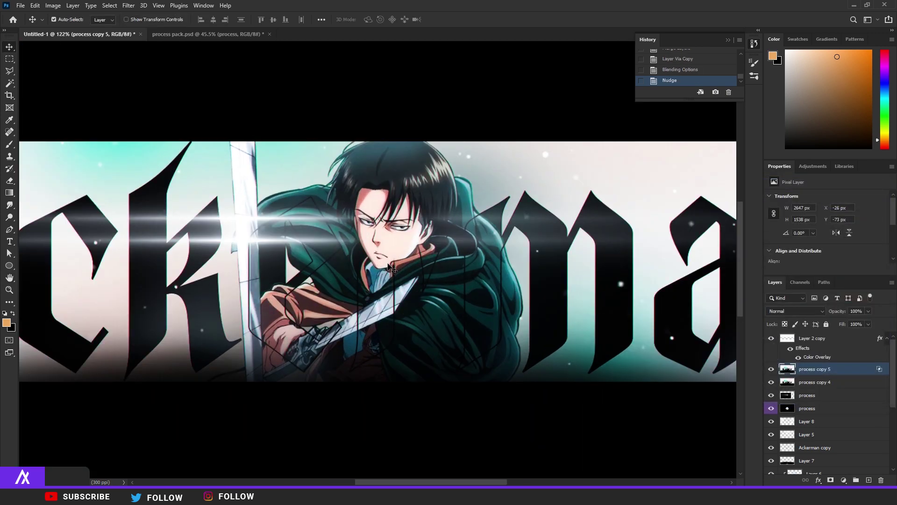
{"action": "scroll", "coordinate": [425, 227], "scroll_direction": "up", "scroll_amount": 5}
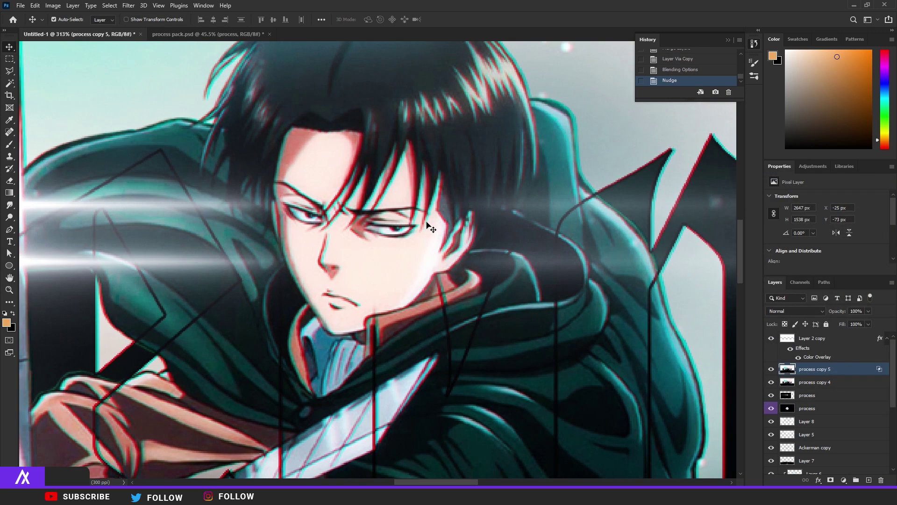
{"action": "scroll", "coordinate": [430, 227], "scroll_direction": "down", "scroll_amount": 6}
{"action": "key", "text": "ctrl+e"}
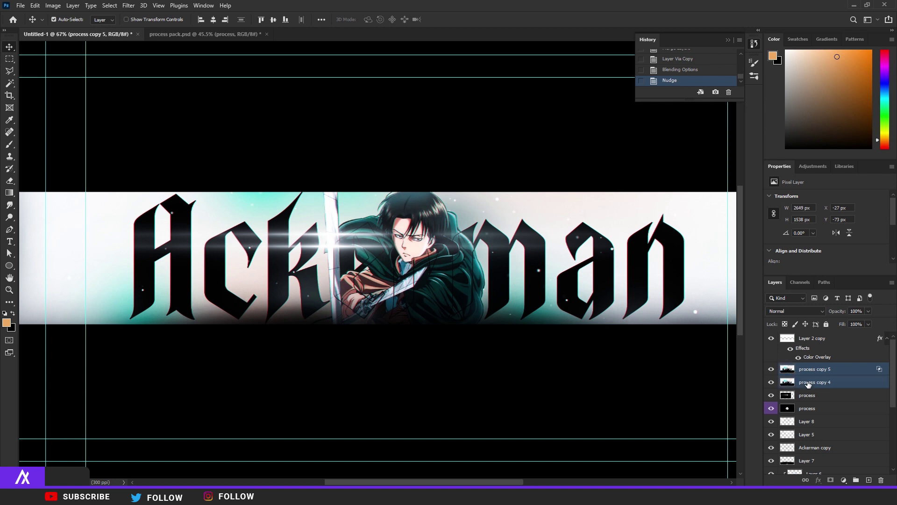
Step: Duplicate the merged banner layer and apply a Gaussian Blur to the copy
{"action": "key", "text": "ctrl+j"}
{"action": "left_click", "coordinate": [130, 6]}
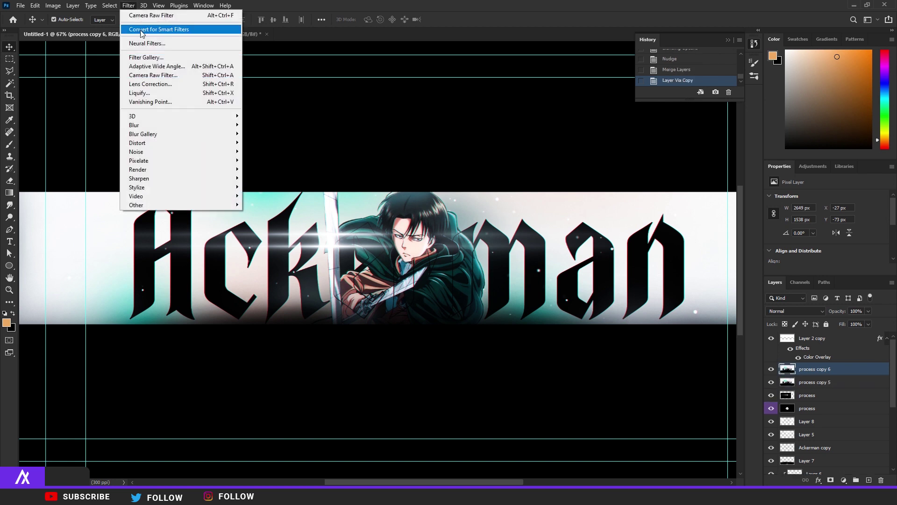
{"action": "mouse_move", "coordinate": [189, 126]}
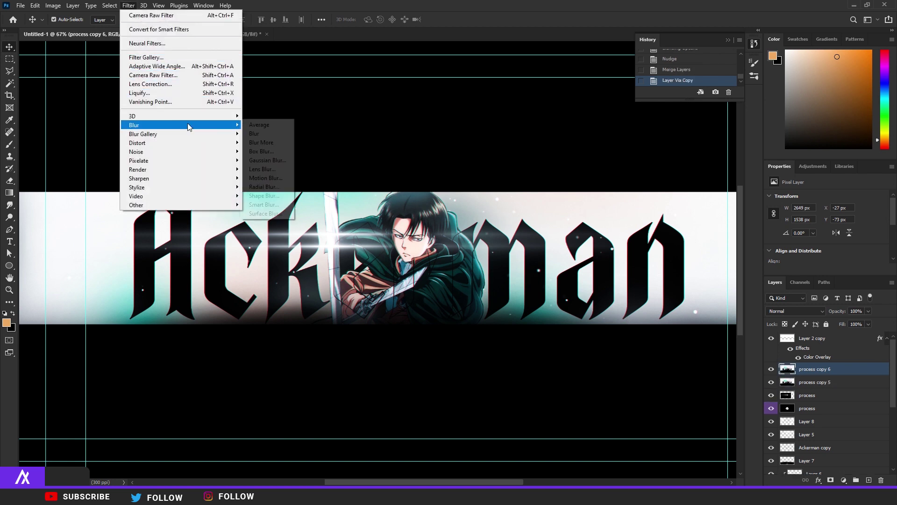
{"action": "left_click", "coordinate": [268, 160]}
{"action": "left_click", "coordinate": [327, 98]}
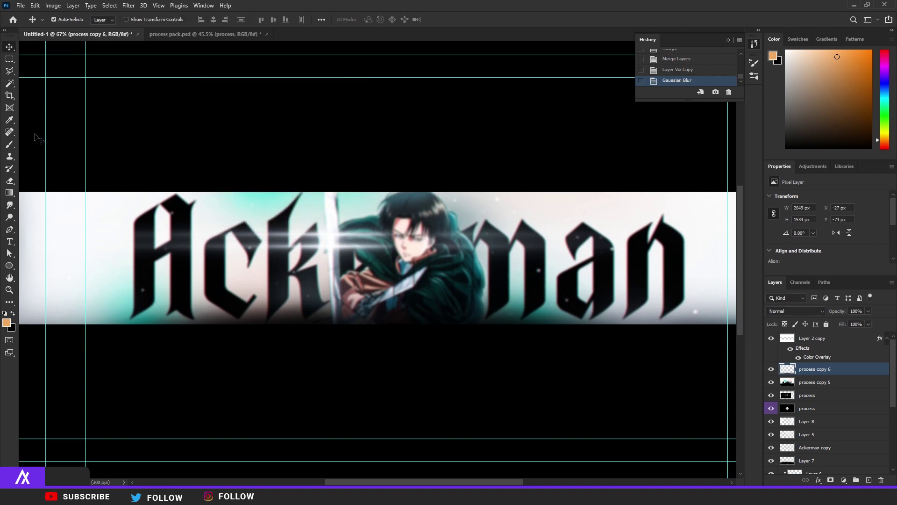
Step: Erase the blurred copy over the centre of the lettering and Levi's face with an enlarged soft eraser at 0% hardness
{"action": "left_click", "coordinate": [10, 180]}
{"action": "left_click", "coordinate": [58, 20]}
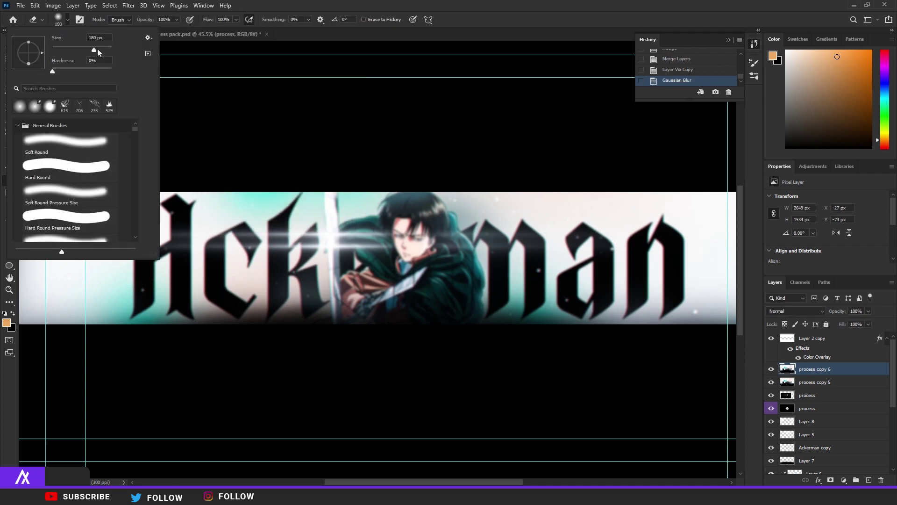
{"action": "left_click", "coordinate": [165, 220]}
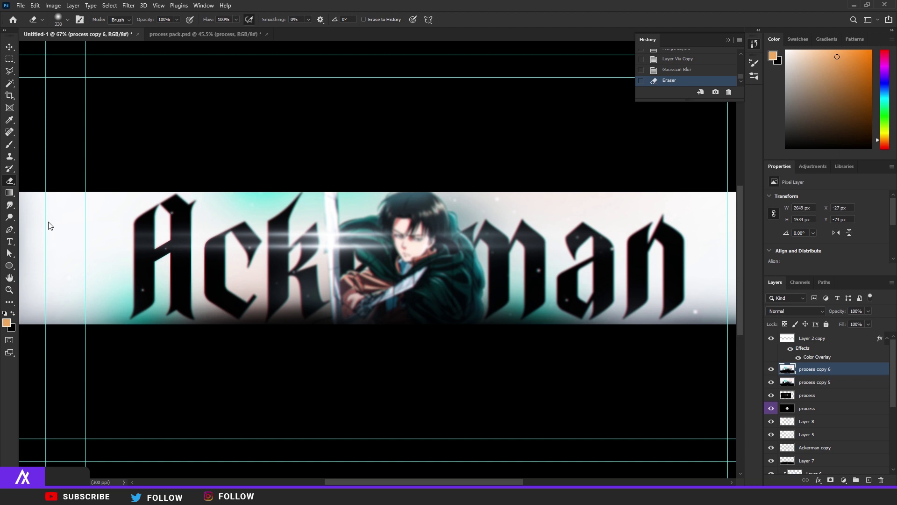
{"action": "mouse_move", "coordinate": [156, 218]}
{"action": "left_mouse_down"}
{"action": "mouse_move", "coordinate": [570, 233]}
{"action": "mouse_move", "coordinate": [654, 248]}
{"action": "left_mouse_up"}
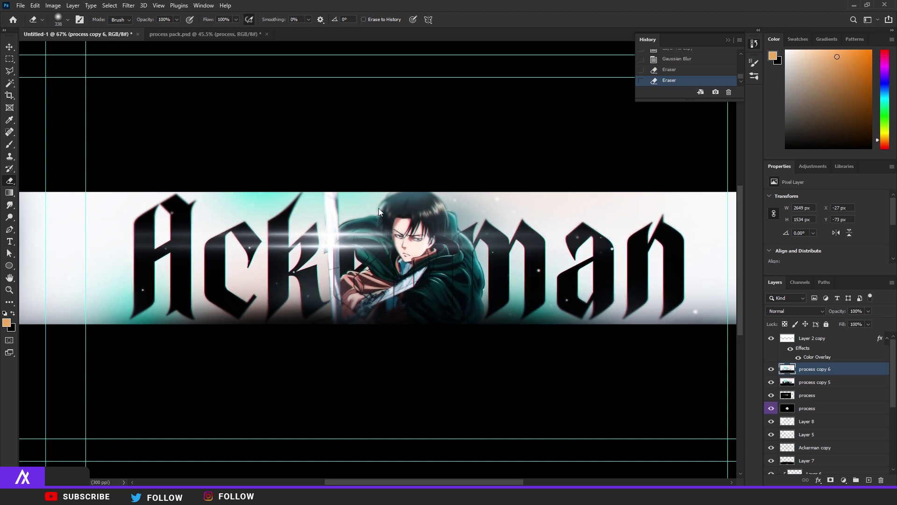
Step: Merge the partly erased blurred copy with the banner layer beneath it
{"action": "scroll", "coordinate": [495, 259], "scroll_direction": "down", "scroll_amount": 5}
{"action": "scroll", "coordinate": [495, 259], "scroll_direction": "up", "scroll_amount": 3}
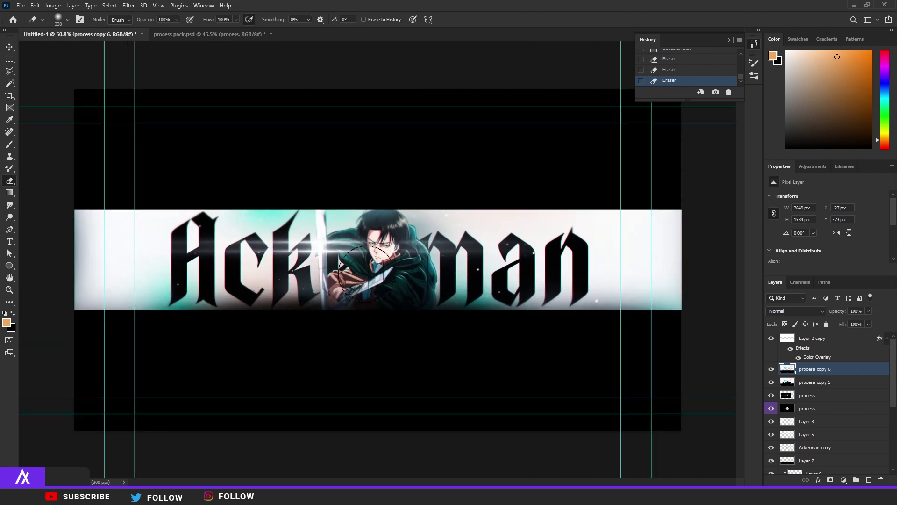
{"action": "key", "text": "ctrl+e"}
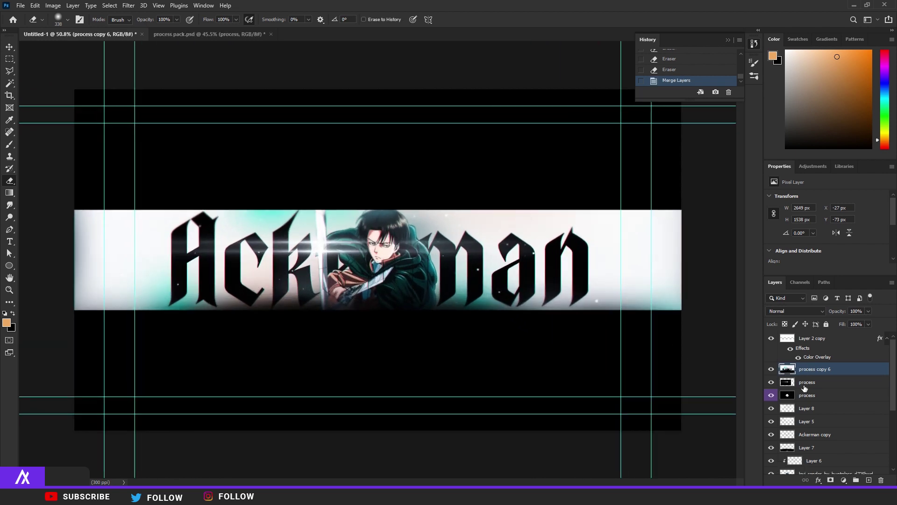
Step: Duplicate the merged banner layer and add 7.26% uniform noise to the copy
{"action": "key", "text": "ctrl+j"}
{"action": "left_click", "coordinate": [129, 5]}
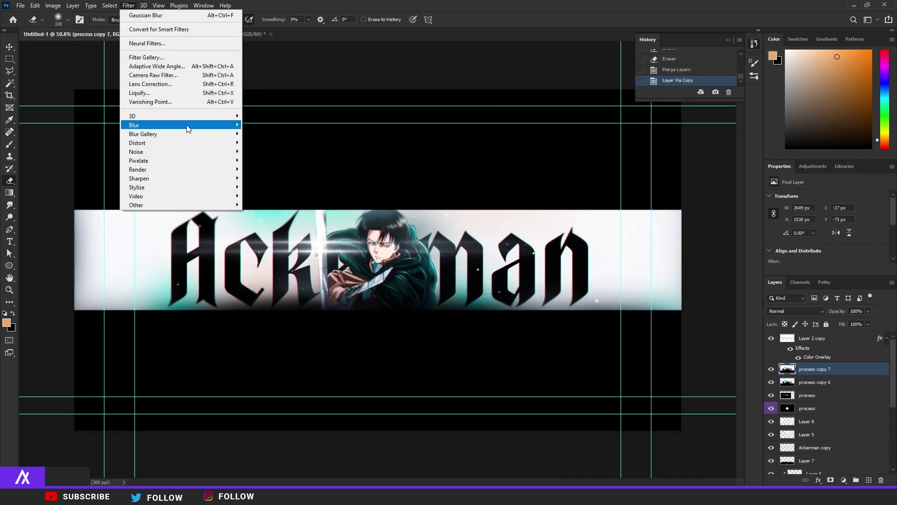
{"action": "mouse_move", "coordinate": [198, 152]}
{"action": "left_click", "coordinate": [260, 152]}
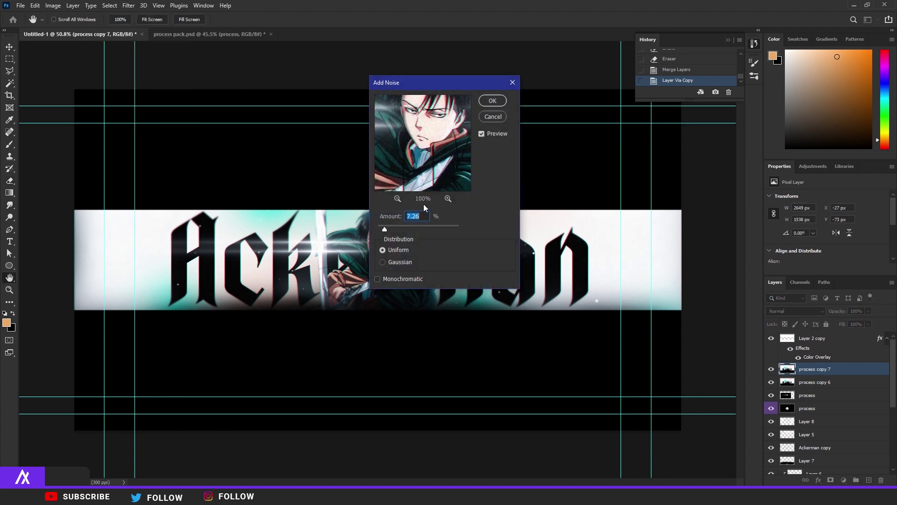
{"action": "left_click", "coordinate": [493, 100]}
Step: Check the grain on Levi up close and merge the noise copy with the layer beneath
{"action": "key", "text": "e"}
{"action": "scroll", "coordinate": [387, 234], "scroll_direction": "up", "scroll_amount": 5}
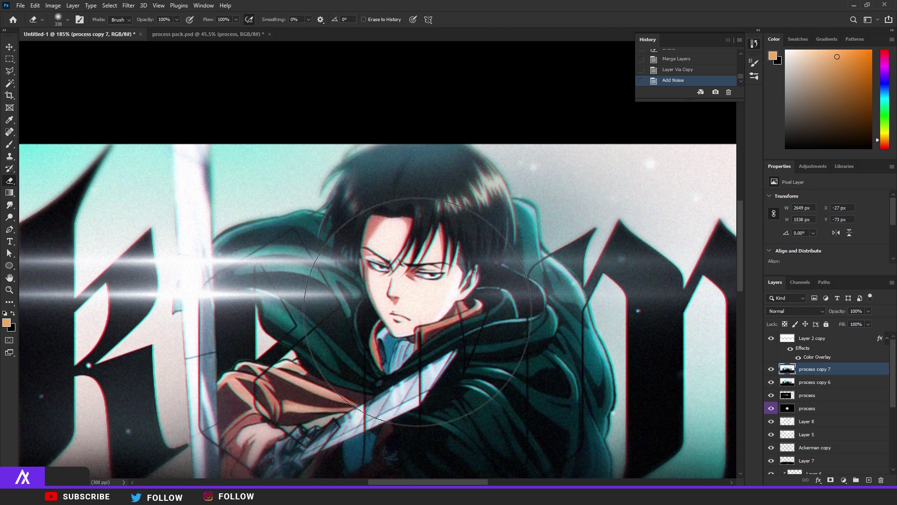
{"action": "scroll", "coordinate": [420, 350], "scroll_direction": "down", "scroll_amount": 5}
{"action": "left_click", "coordinate": [799, 383], "text": "shift"}
{"action": "key", "text": "ctrl+e"}
{"action": "scroll", "coordinate": [354, 285], "scroll_direction": "down", "scroll_amount": 2}
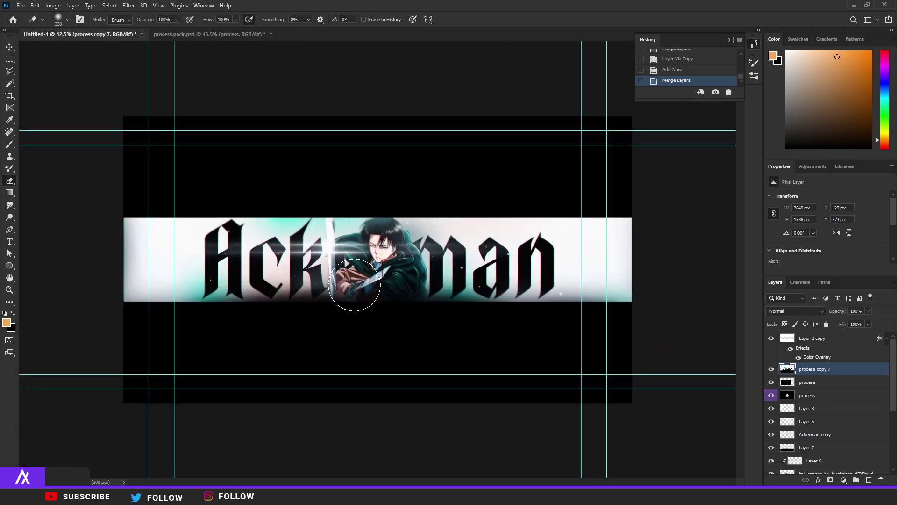
Step: Add a new layer above the merged banner and sample a teal from the artwork as the foreground color
{"action": "left_click", "coordinate": [868, 480]}
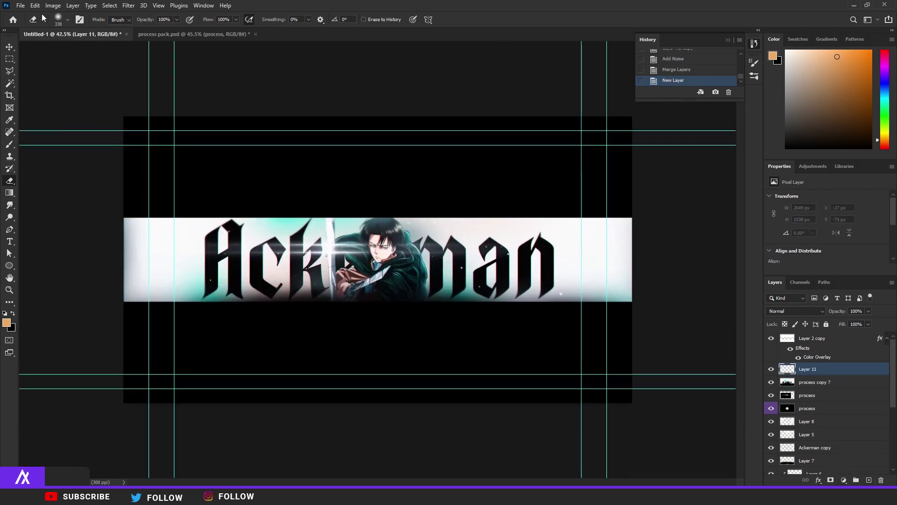
{"action": "left_click", "coordinate": [67, 20]}
{"action": "left_click_drag", "start_coordinate": [103, 50], "coordinate": [104, 50]}
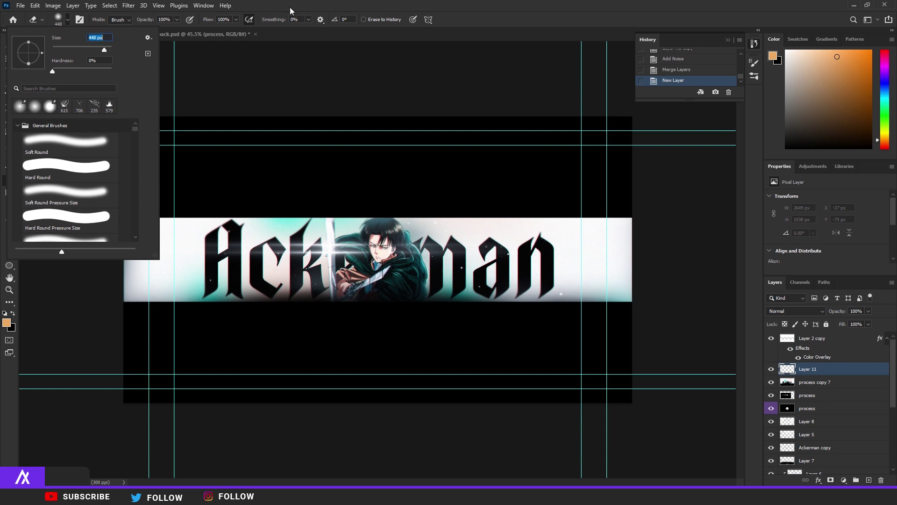
{"action": "left_click", "coordinate": [294, 5]}
{"action": "left_click", "coordinate": [6, 323]}
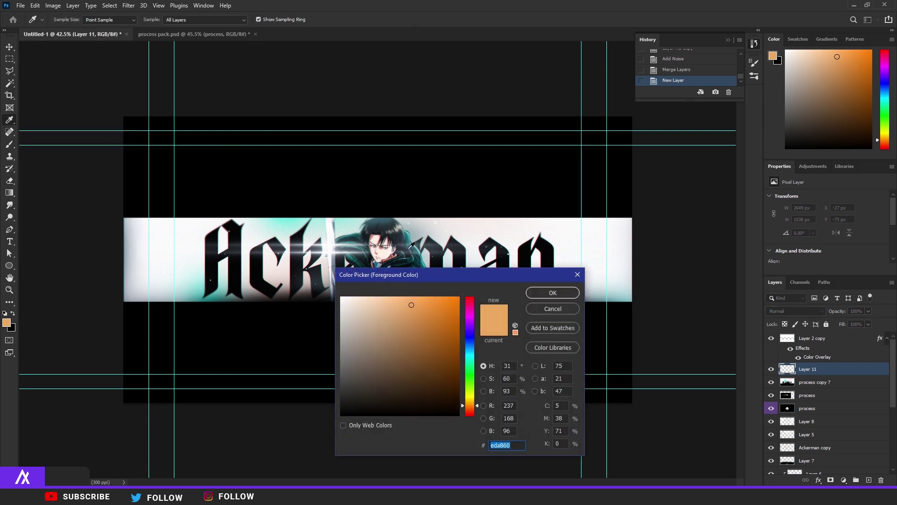
{"action": "left_click", "coordinate": [419, 244]}
{"action": "key", "text": "Return"}
{"action": "key", "text": "e"}
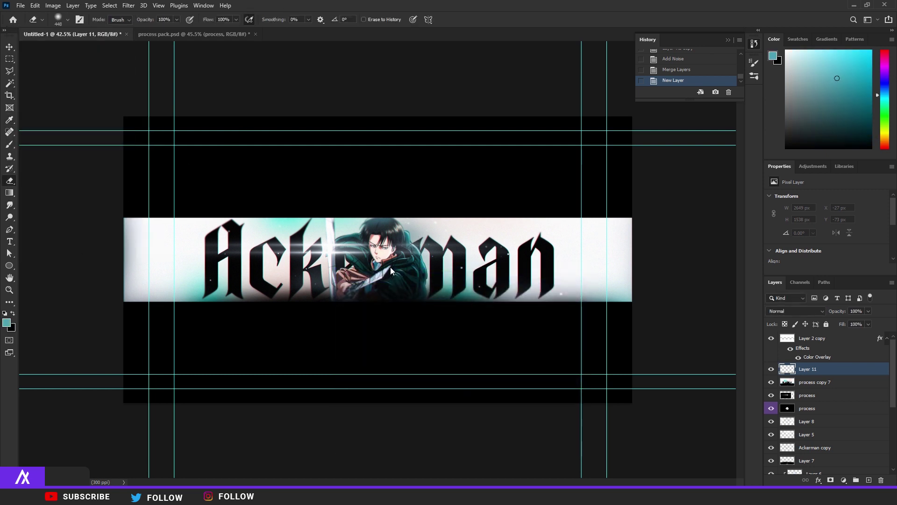
Step: Paint soft teal spots around the banner's edges on the new layer with a 1457 px soft brush
{"action": "left_click", "coordinate": [391, 266]}
{"action": "key", "text": "b"}
{"action": "left_click", "coordinate": [430, 330]}
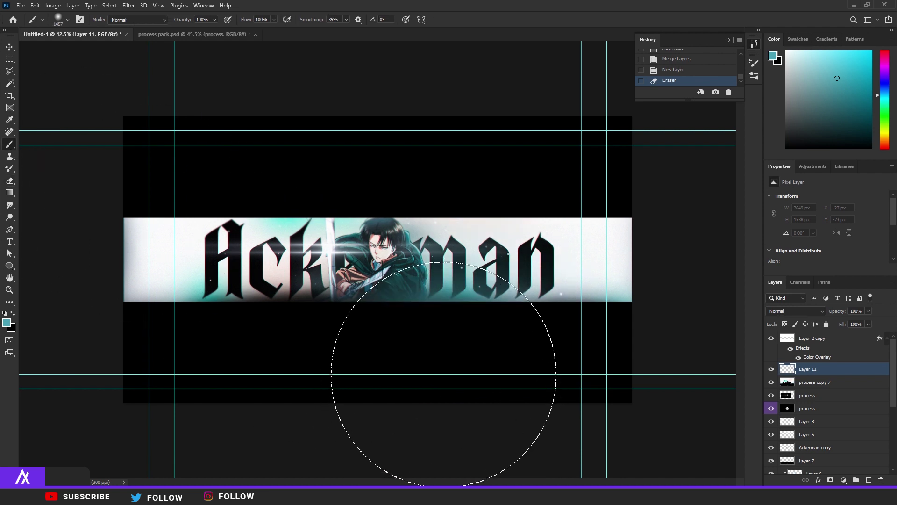
{"action": "left_click", "coordinate": [150, 270]}
Step: Set the teal layer's blend mode to Color Dodge and compare the banner with and without it
{"action": "left_click", "coordinate": [795, 311]}
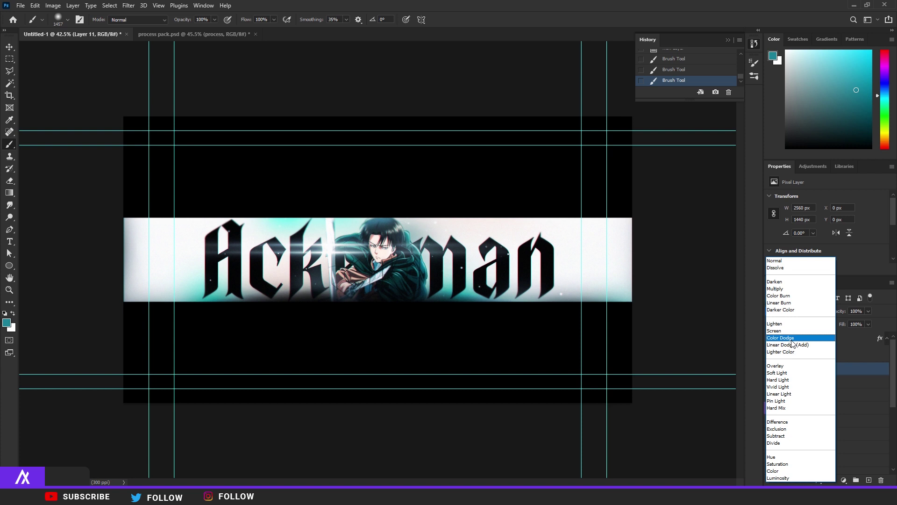
{"action": "left_click", "coordinate": [791, 343]}
{"action": "left_click", "coordinate": [772, 369]}
{"action": "left_click", "coordinate": [772, 369]}
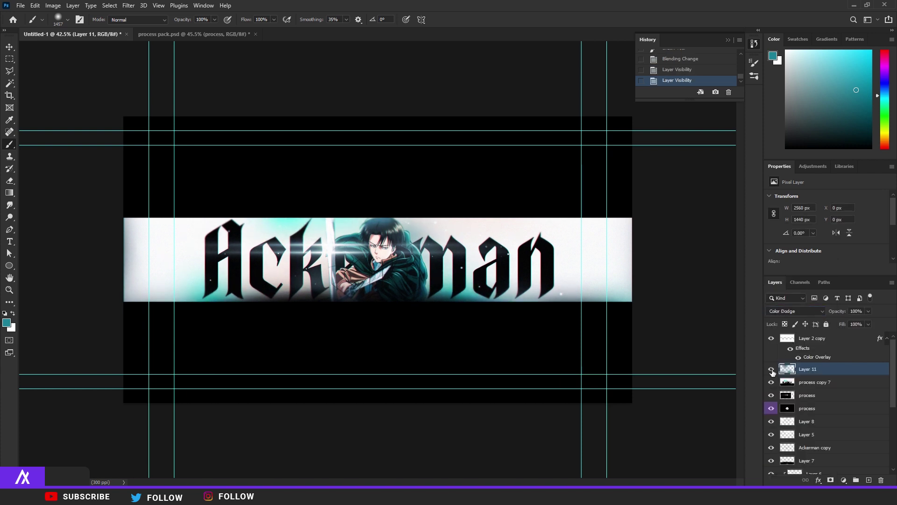
{"action": "scroll", "coordinate": [391, 289], "scroll_direction": "up", "scroll_amount": 3}
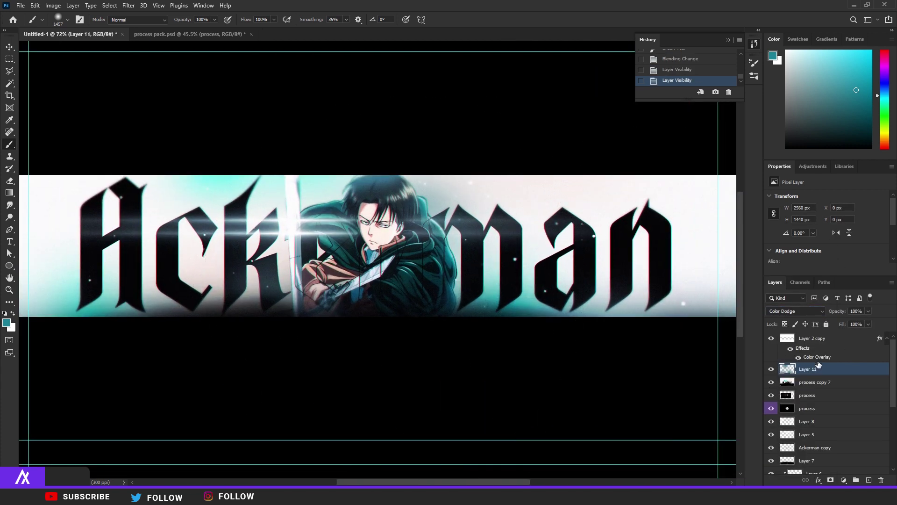
Step: Add another new layer and paint soft black shading around the banner's lower corners and side edges with the large brush
{"action": "left_click", "coordinate": [868, 480]}
{"action": "scroll", "coordinate": [380, 273], "scroll_direction": "down", "scroll_amount": 4}
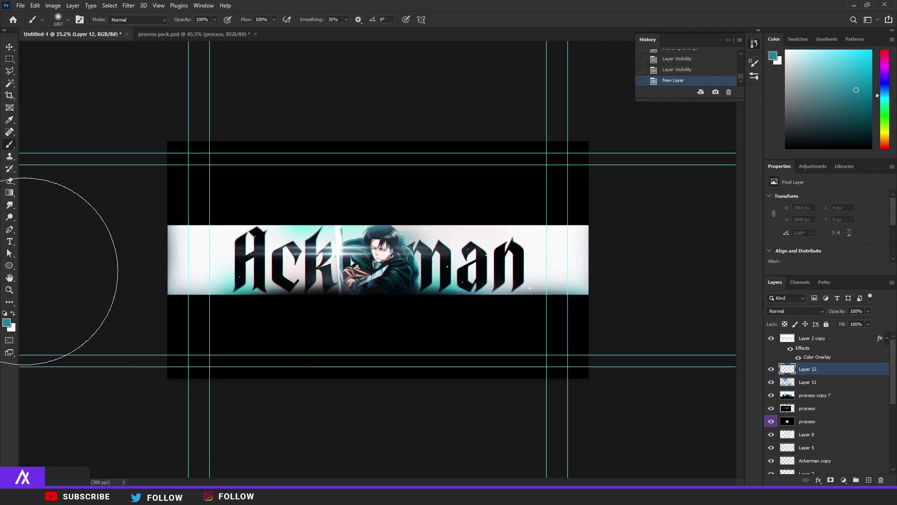
{"action": "key", "text": "d"}
{"action": "mouse_move", "coordinate": [138, 357]}
{"action": "left_mouse_down"}
{"action": "mouse_move", "coordinate": [194, 397]}
{"action": "mouse_move", "coordinate": [154, 406]}
{"action": "left_mouse_up"}
{"action": "left_click", "coordinate": [643, 373]}
{"action": "left_click", "coordinate": [643, 373]}
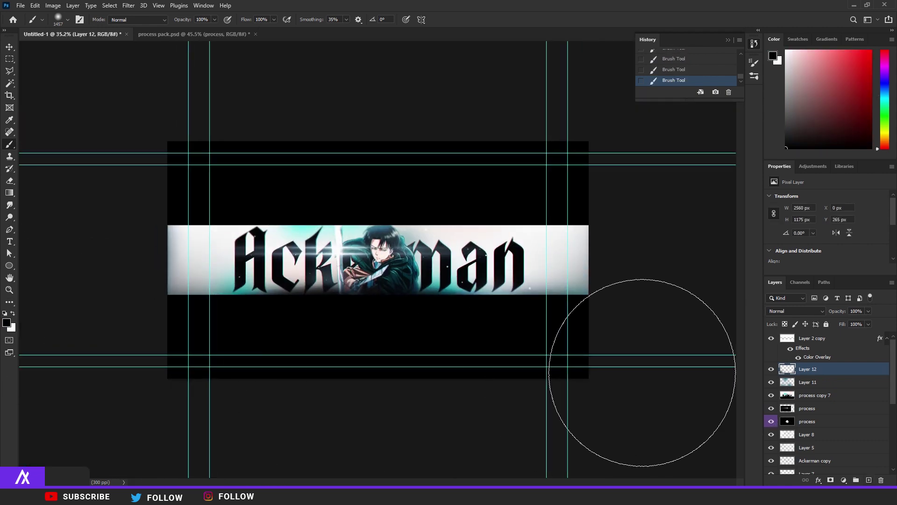
{"action": "left_click", "coordinate": [612, 374]}
{"action": "left_click", "coordinate": [90, 334]}
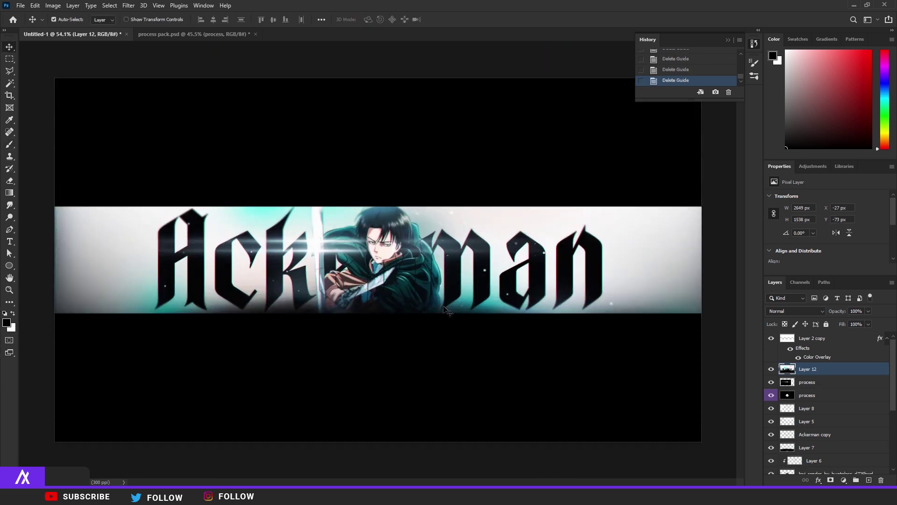
Step: Add a Hue/Saturation adjustment layer above the merged banner with hue 0 and saturation +8
{"action": "scroll", "coordinate": [446, 310], "scroll_direction": "up", "scroll_amount": 1}
{"action": "left_click", "coordinate": [846, 480]}
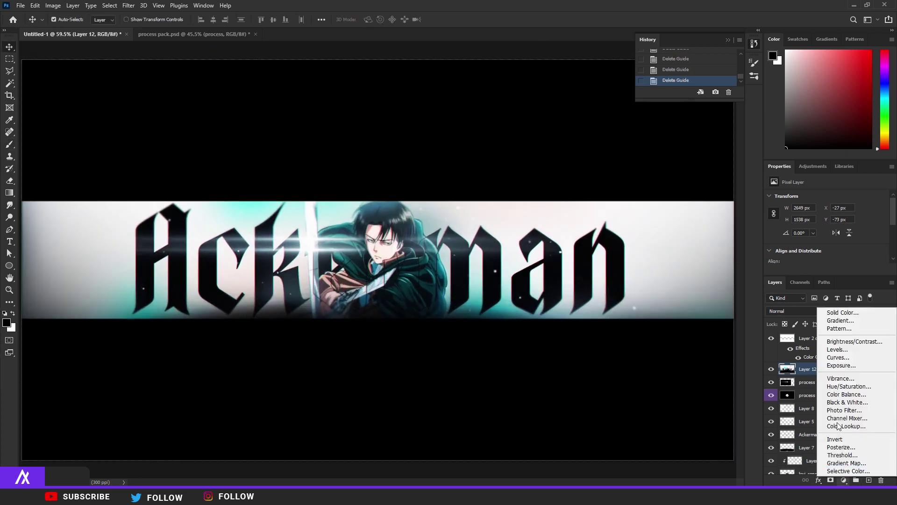
{"action": "left_click", "coordinate": [837, 390]}
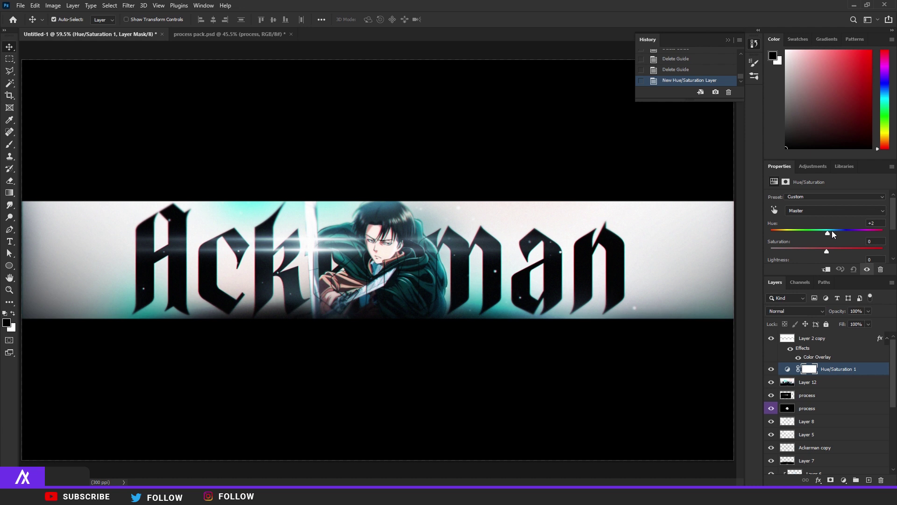
{"action": "mouse_move", "coordinate": [832, 231]}
{"action": "left_mouse_down"}
{"action": "mouse_move", "coordinate": [740, 232]}
{"action": "mouse_move", "coordinate": [860, 237]}
{"action": "left_mouse_up"}
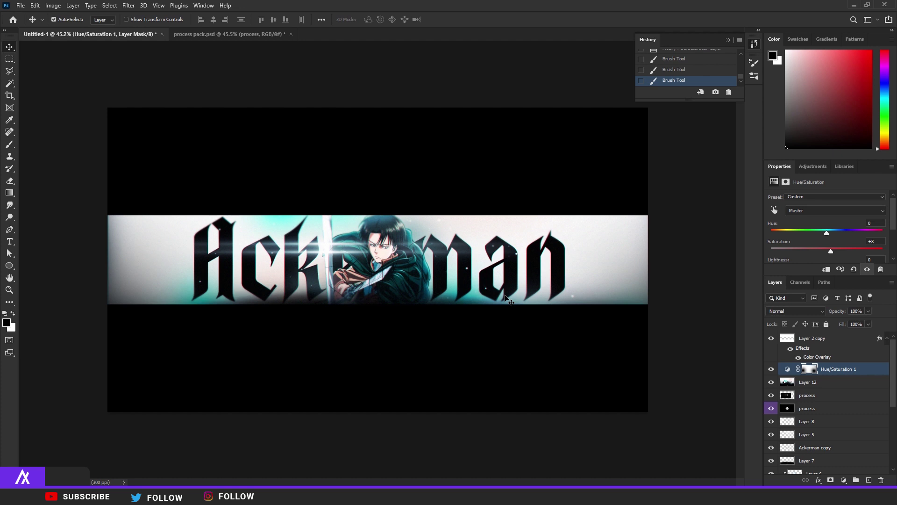
Step: Review the finished banner at several magnifications and look through its layer stack
{"action": "scroll", "coordinate": [477, 294], "scroll_direction": "up", "scroll_amount": 6}
{"action": "scroll", "coordinate": [460, 284], "scroll_direction": "down", "scroll_amount": 4}
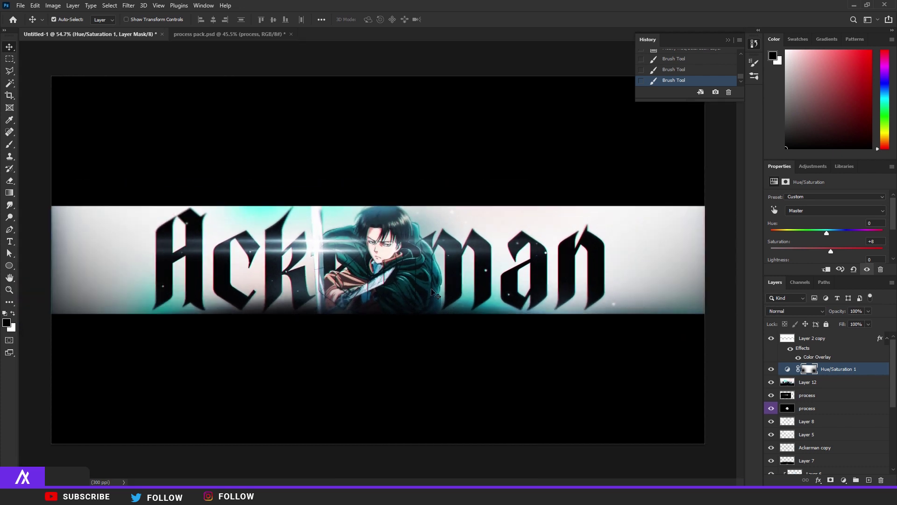
{"action": "scroll", "coordinate": [254, 264], "scroll_direction": "up", "scroll_amount": 1}
{"action": "scroll", "coordinate": [504, 270], "scroll_direction": "down", "scroll_amount": 2}
{"action": "scroll", "coordinate": [378, 260], "scroll_direction": "up", "scroll_amount": 1}
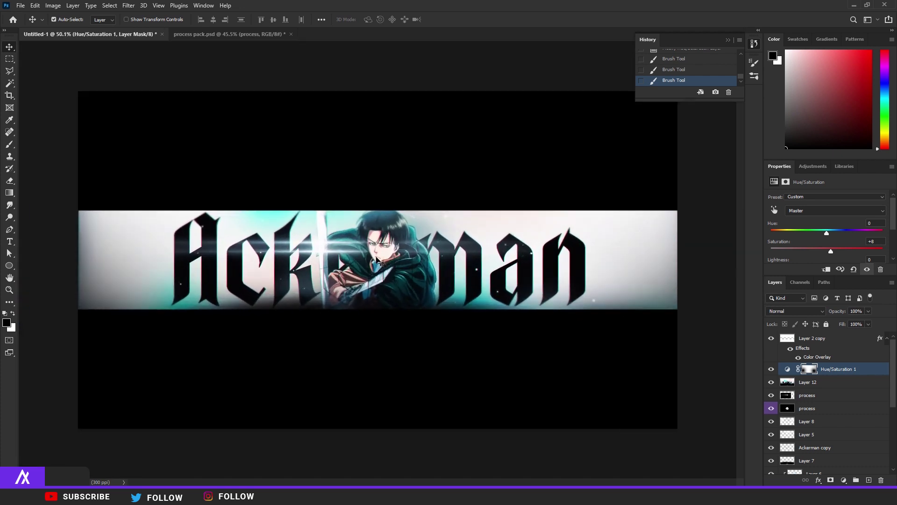
{"action": "scroll", "coordinate": [840, 414], "scroll_direction": "down", "scroll_amount": 4}
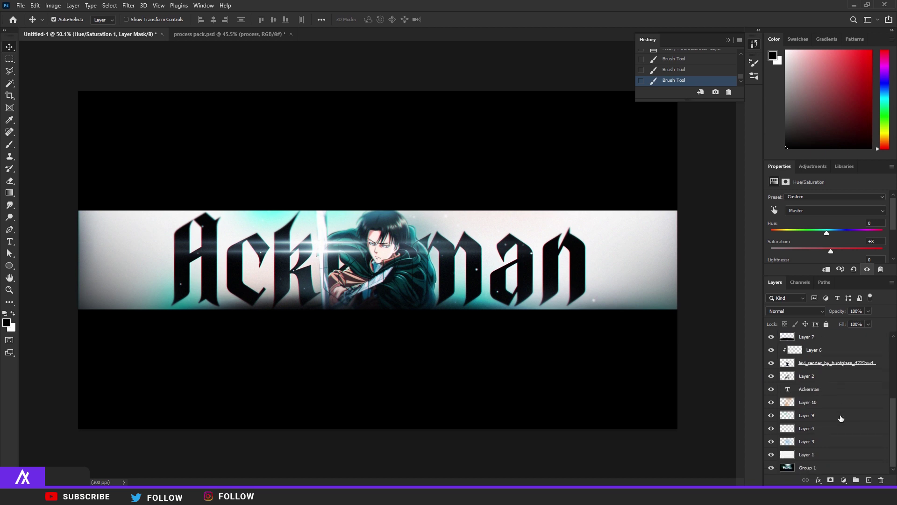
{"action": "scroll", "coordinate": [818, 459], "scroll_direction": "up", "scroll_amount": 4}
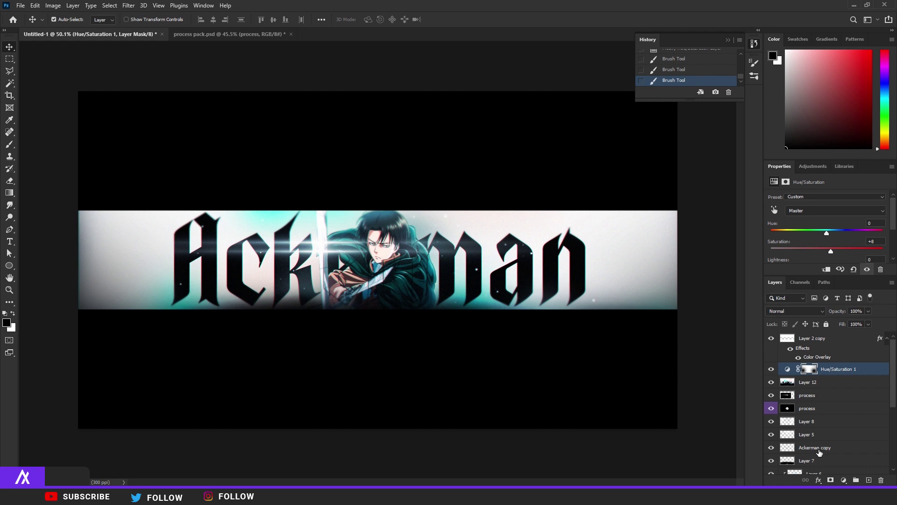
{"action": "key", "text": "ctrl+plus"}
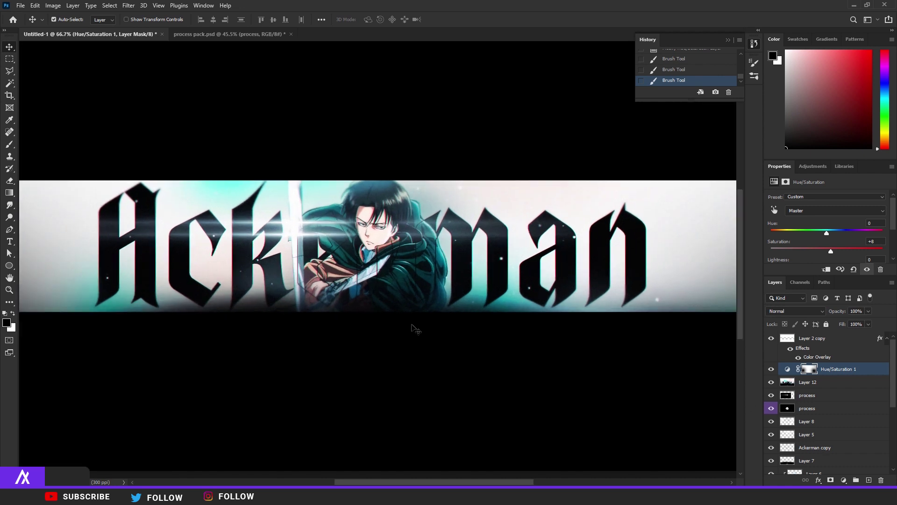